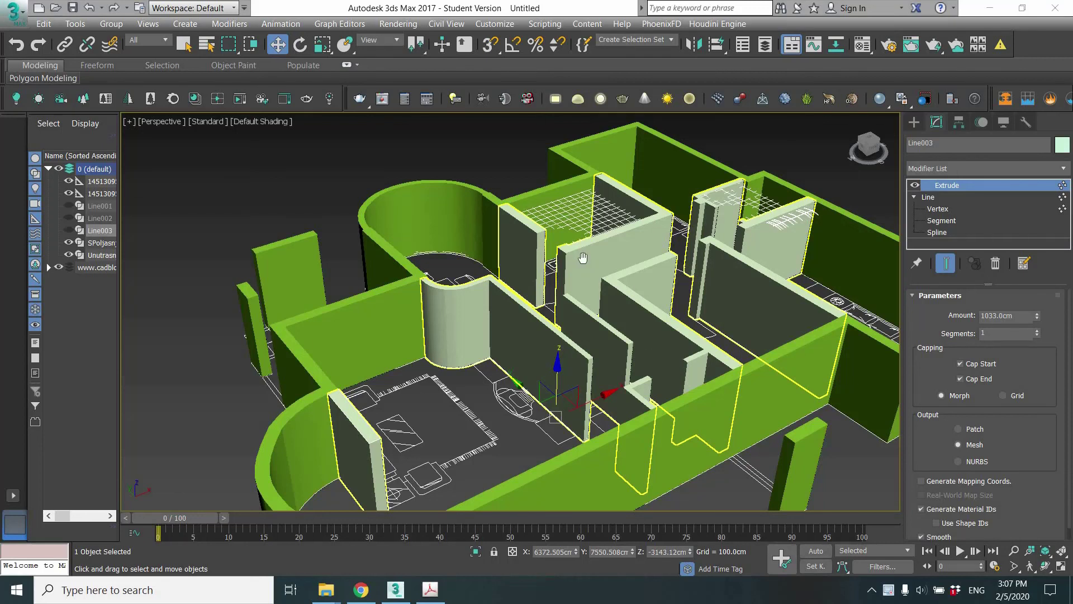
- Hide the SPoljasn and Unutrasn wall objects and unhide the Line003 slab
scroll(582, 258, "up", 5)
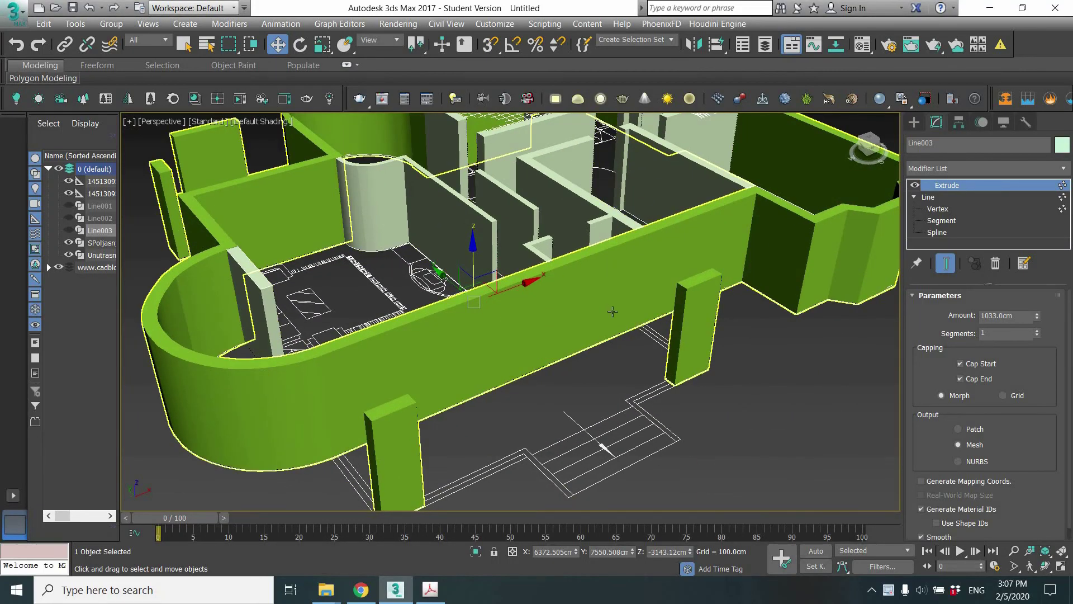
scroll(613, 311, "down", 5)
middle_click_drag(613, 311, 636, 340, "alt")
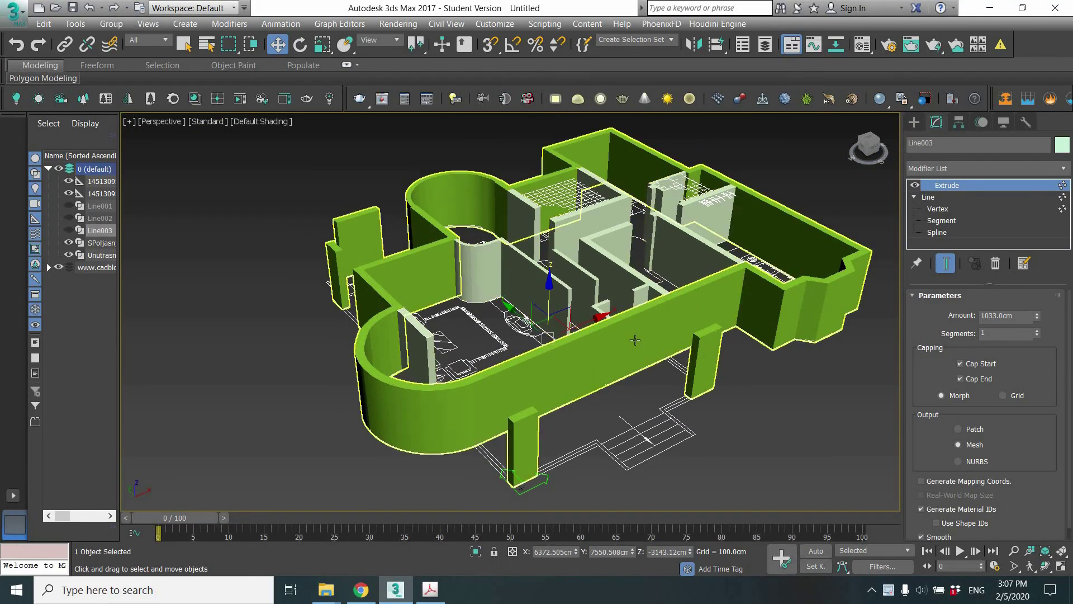
scroll(635, 340, "up", 3)
scroll(635, 338, "down", 3)
scroll(630, 293, "up", 2)
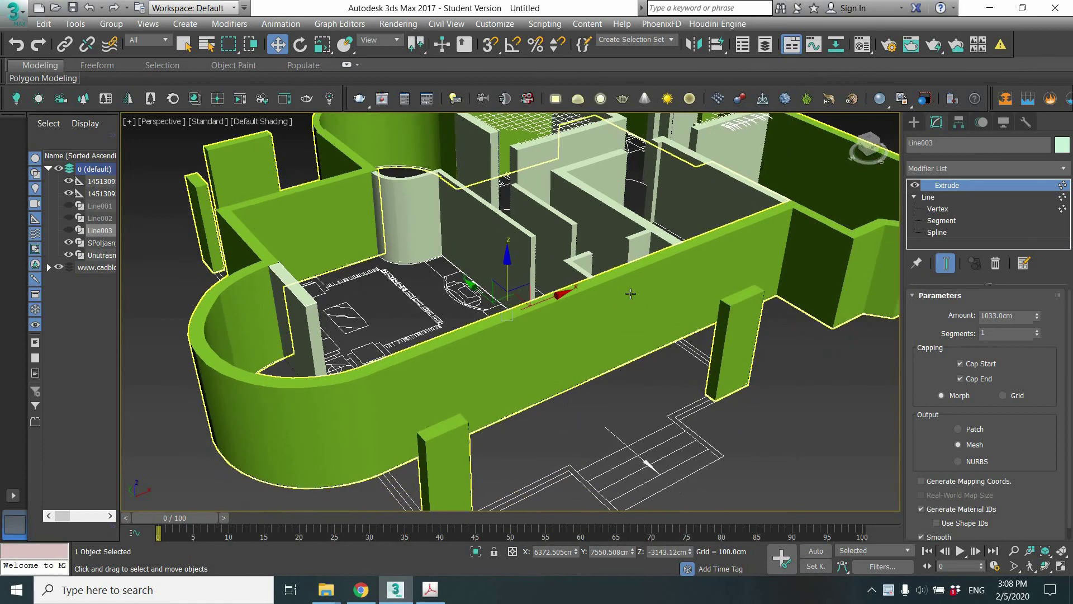
scroll(630, 294, "down", 3)
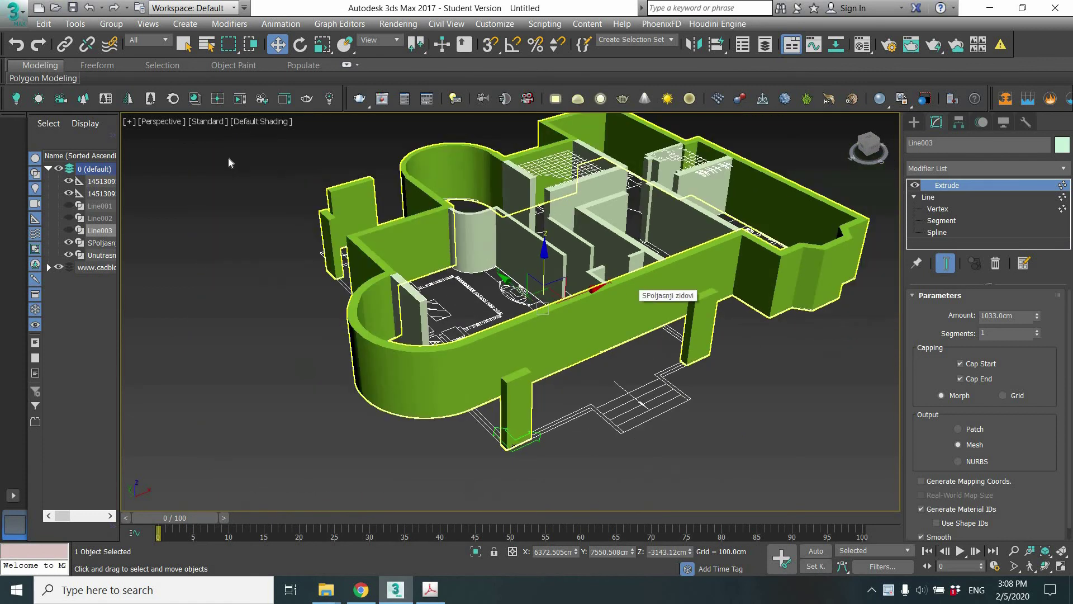
left_click(69, 242)
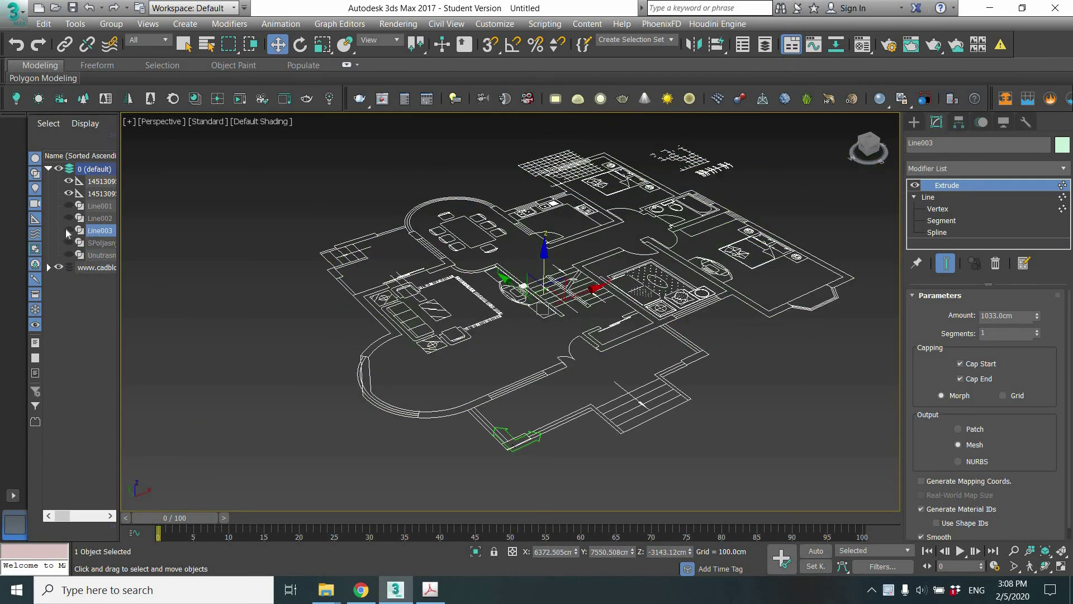
left_click(68, 231)
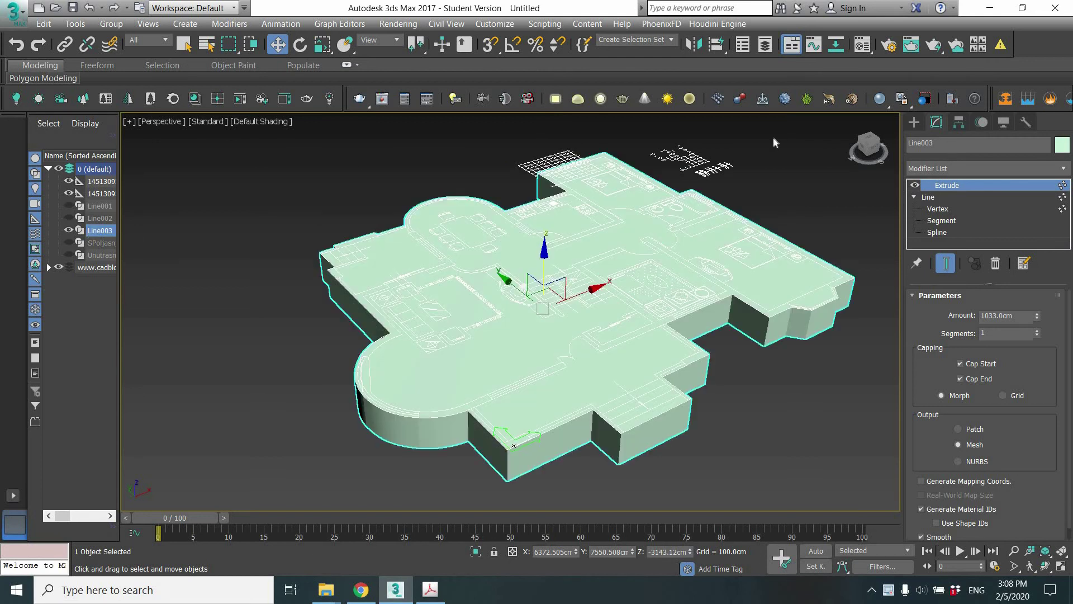
- Rename the Line003 slab to 'Temelj'
type("Temelj")
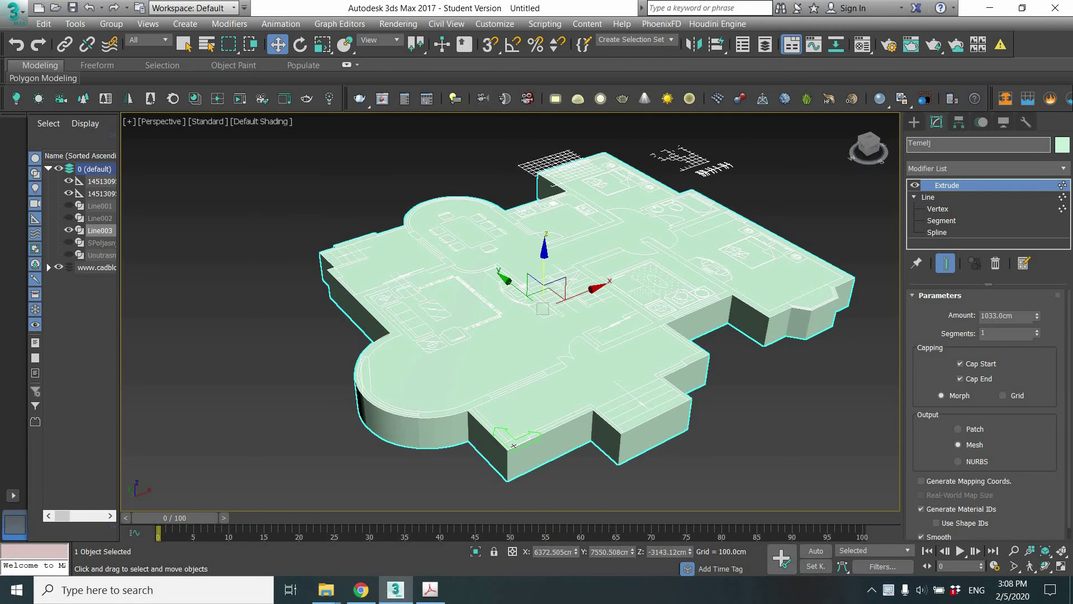
key("Return")
scroll(648, 364, "up", 3)
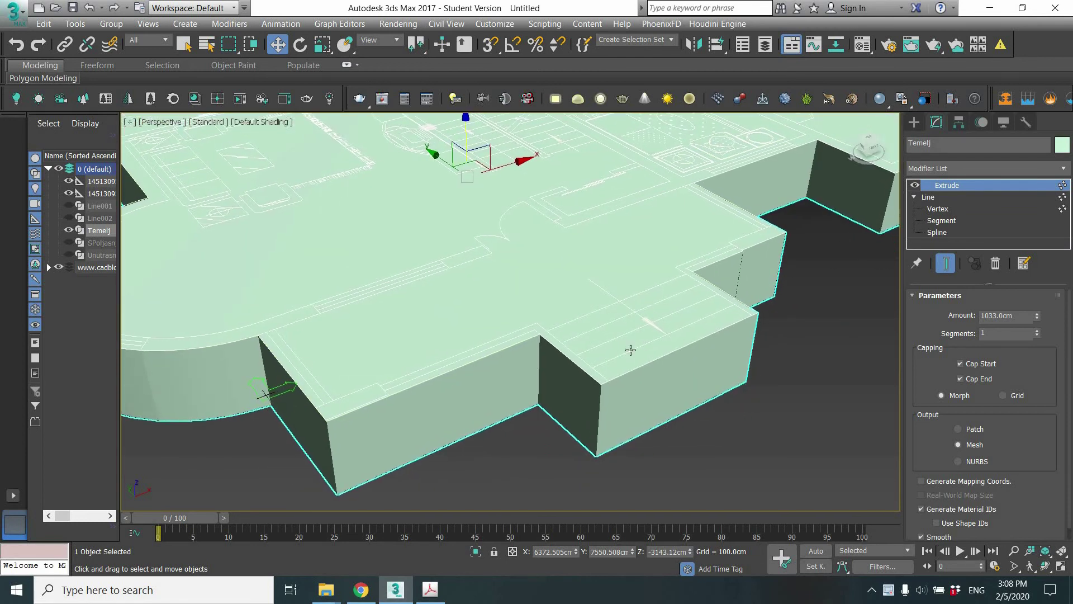
scroll(664, 354, "down", 1)
scroll(664, 354, "down", 2)
scroll(648, 332, "down", 2)
mouse_move(632, 429)
middle_mouse_down("alt")
mouse_move(613, 431)
mouse_move(585, 318)
mouse_move(575, 328)
mouse_move(582, 313)
middle_mouse_up("alt")
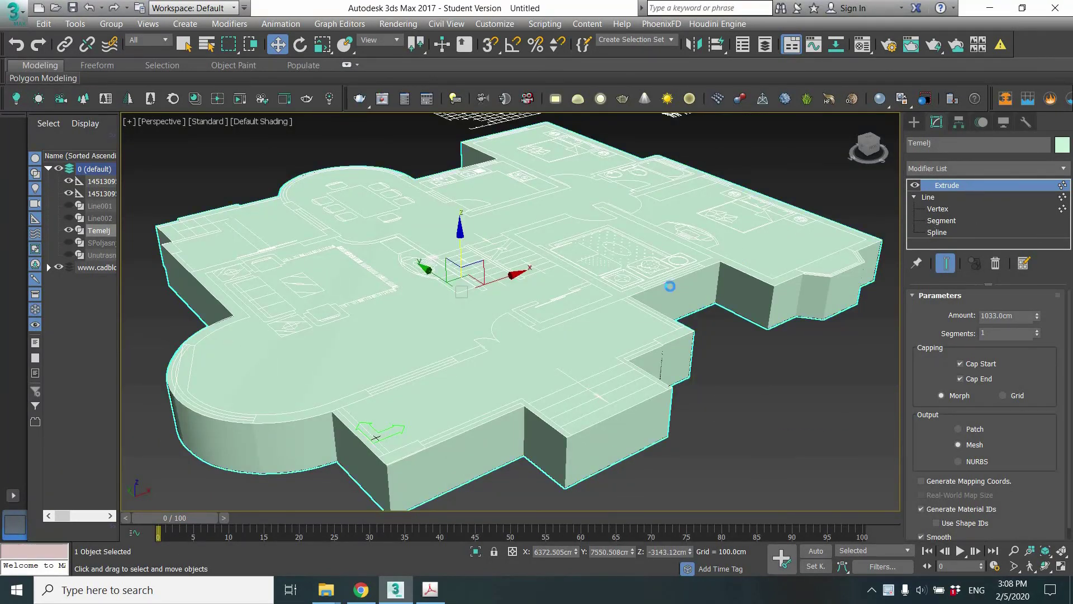
- Convert the Temelj slab to an Editable Poly
right_click(507, 331)
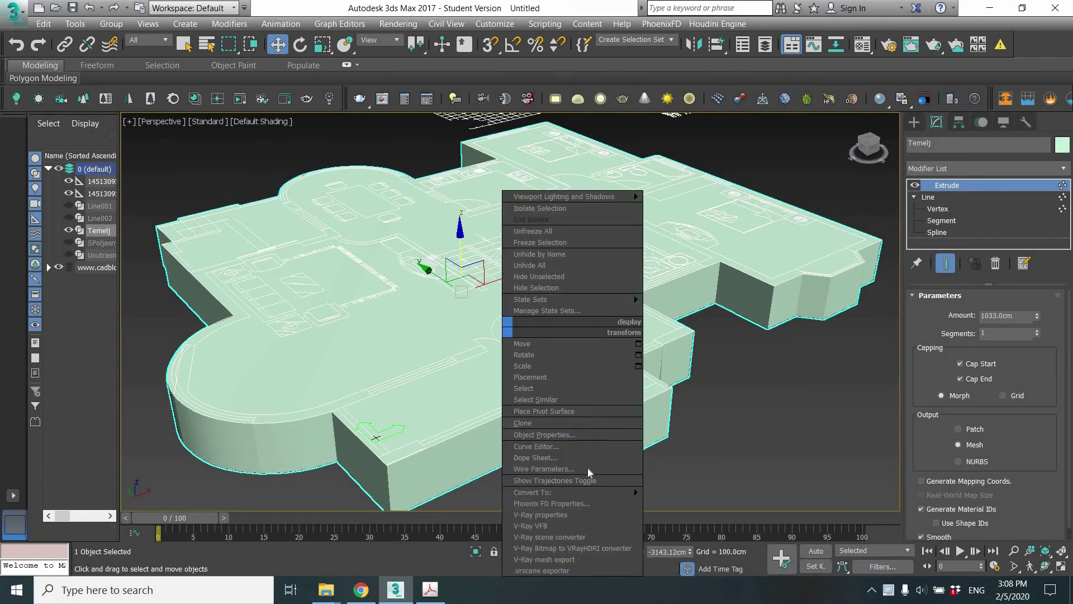
mouse_move(570, 492)
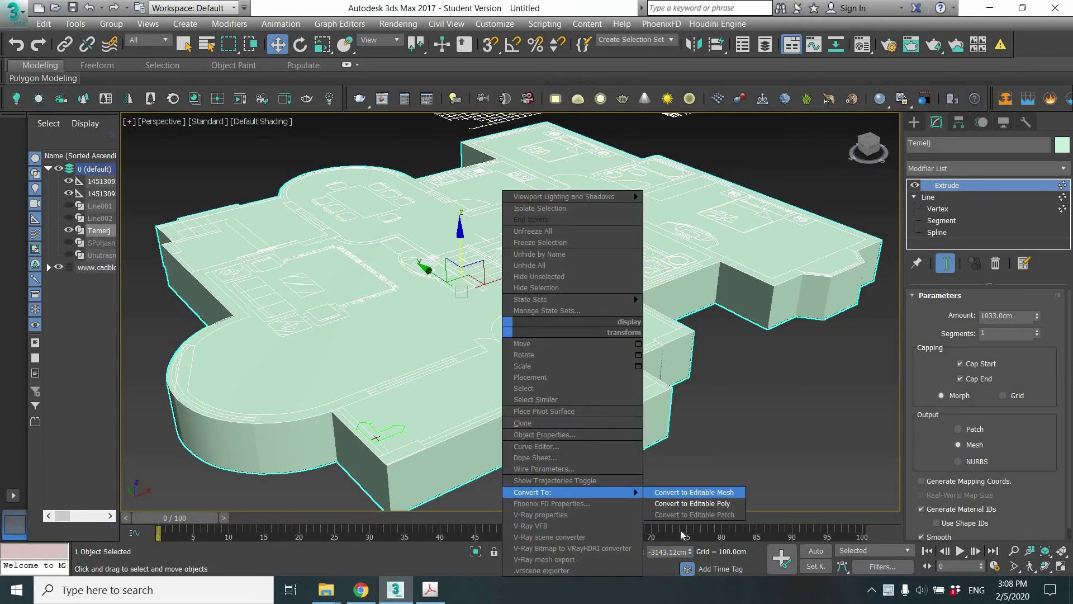
left_click(692, 503)
middle_click_drag(671, 394, 755, 348, "alt")
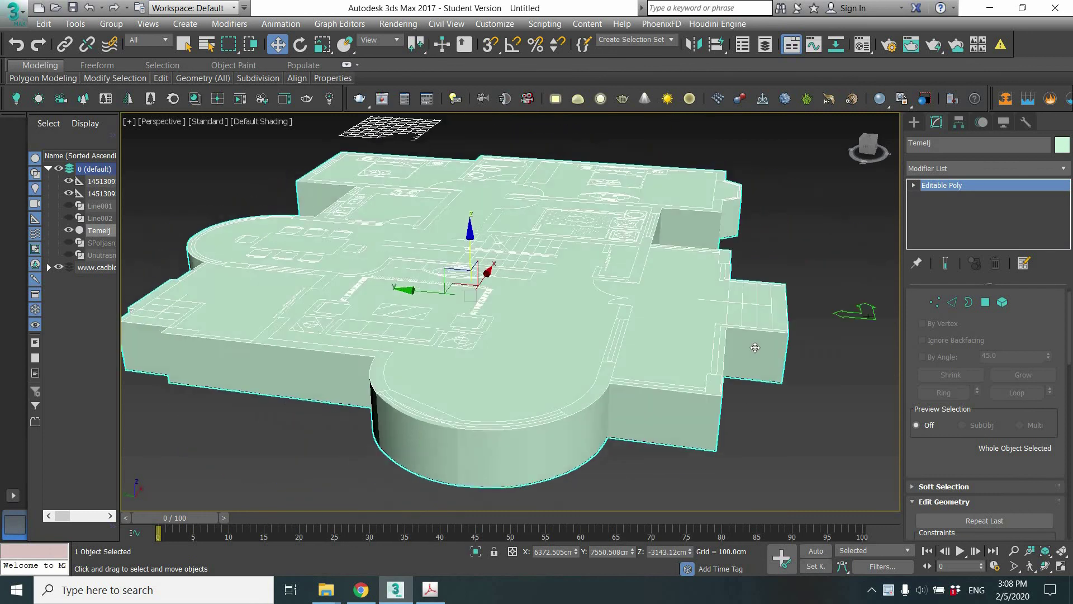
scroll(638, 369, "up", 5)
scroll(582, 388, "up", 2)
scroll(585, 379, "up", 2)
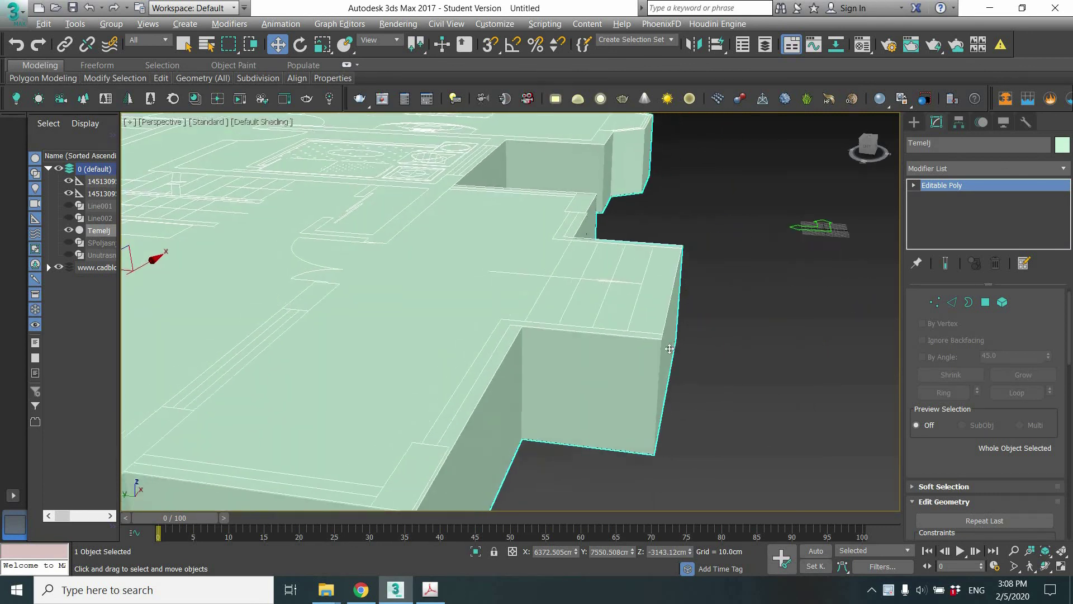
scroll(596, 351, "down", 2)
scroll(596, 351, "down", 2)
scroll(597, 351, "down", 2)
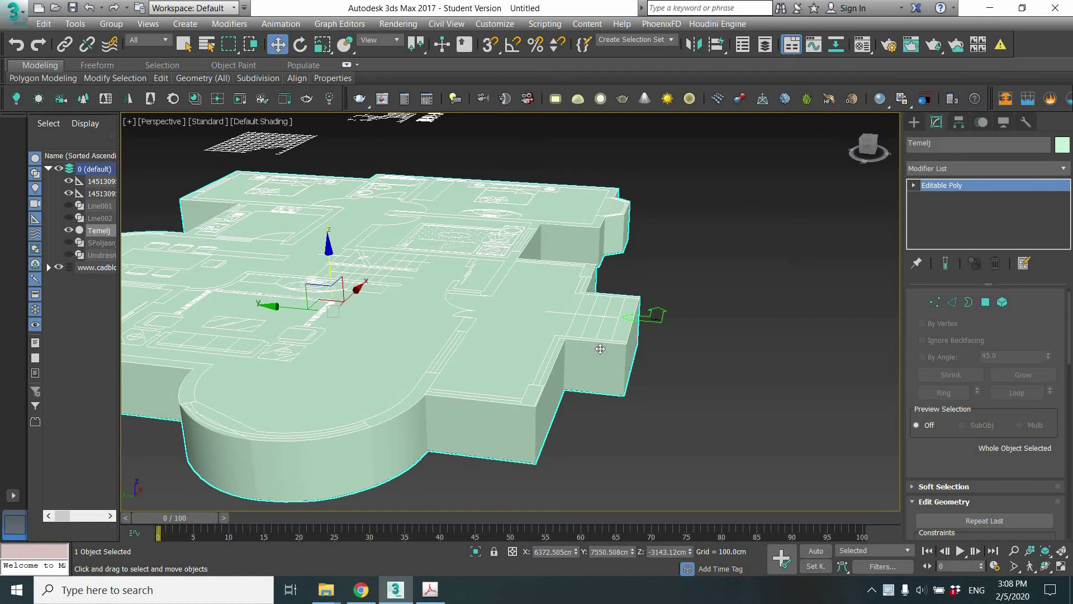
- Switch Temelj to Edge sub-object level
key("2")
scroll(604, 350, "up", 2)
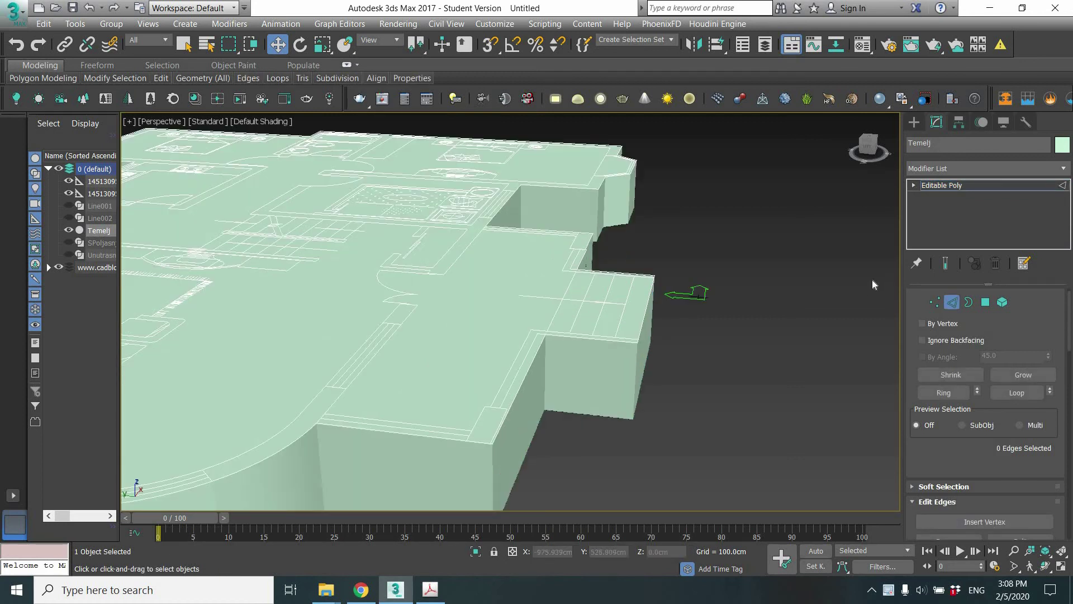
mouse_move(664, 380)
middle_mouse_down("alt")
mouse_move(780, 359)
mouse_move(678, 338)
mouse_move(652, 311)
middle_mouse_up("alt")
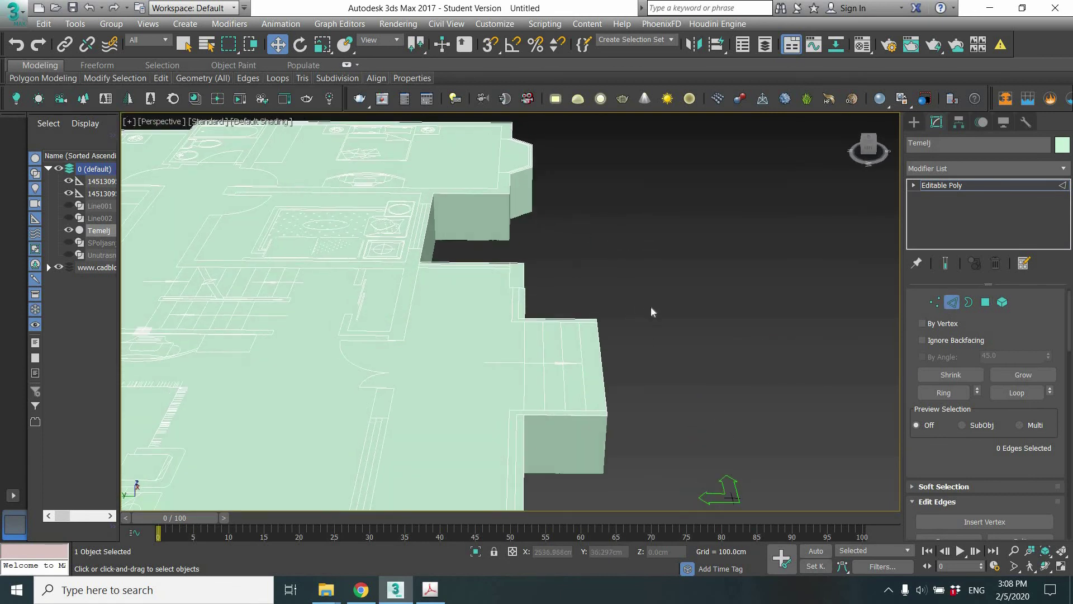
- Window-select the four edges of the protruding entrance block
left_click(184, 45)
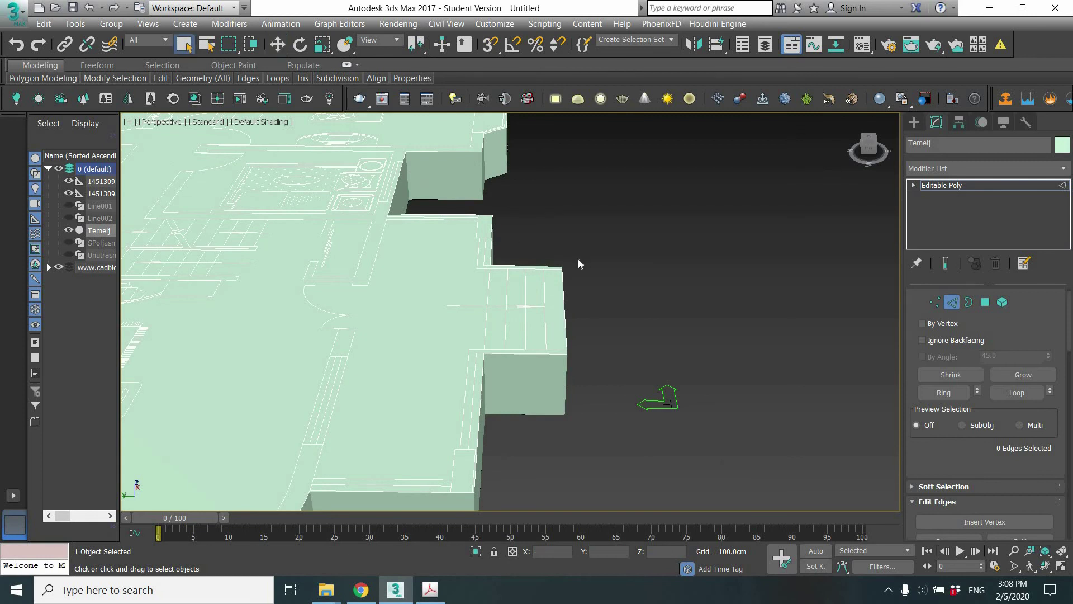
left_click_drag(520, 230, 525, 448)
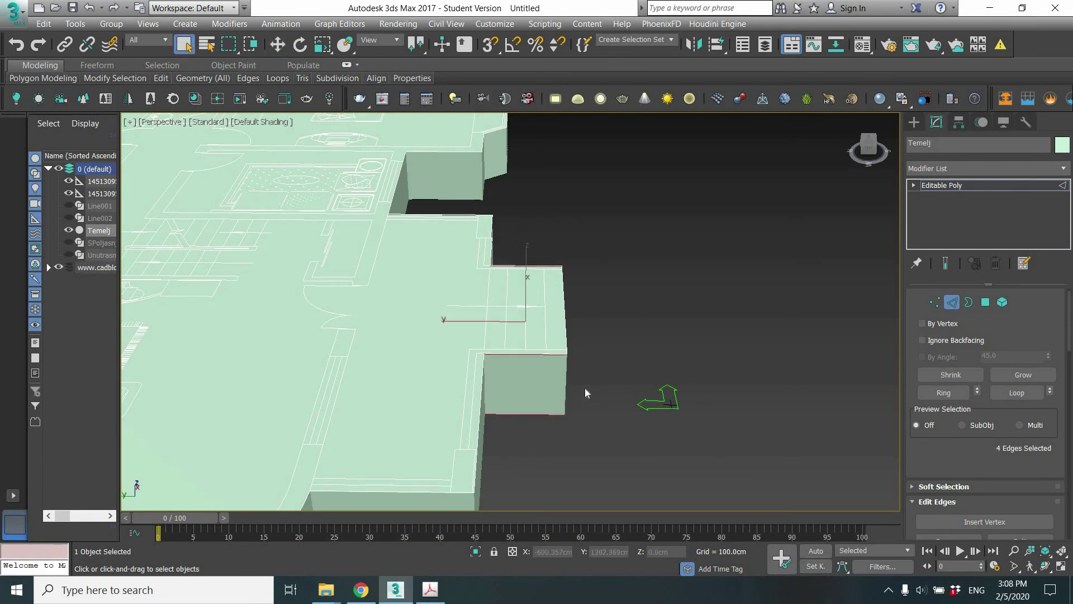
scroll(512, 405, "down", 5)
mouse_move(499, 382)
middle_mouse_down("alt")
mouse_move(552, 376)
mouse_move(551, 333)
middle_mouse_up("alt")
scroll(538, 243, "down", 5)
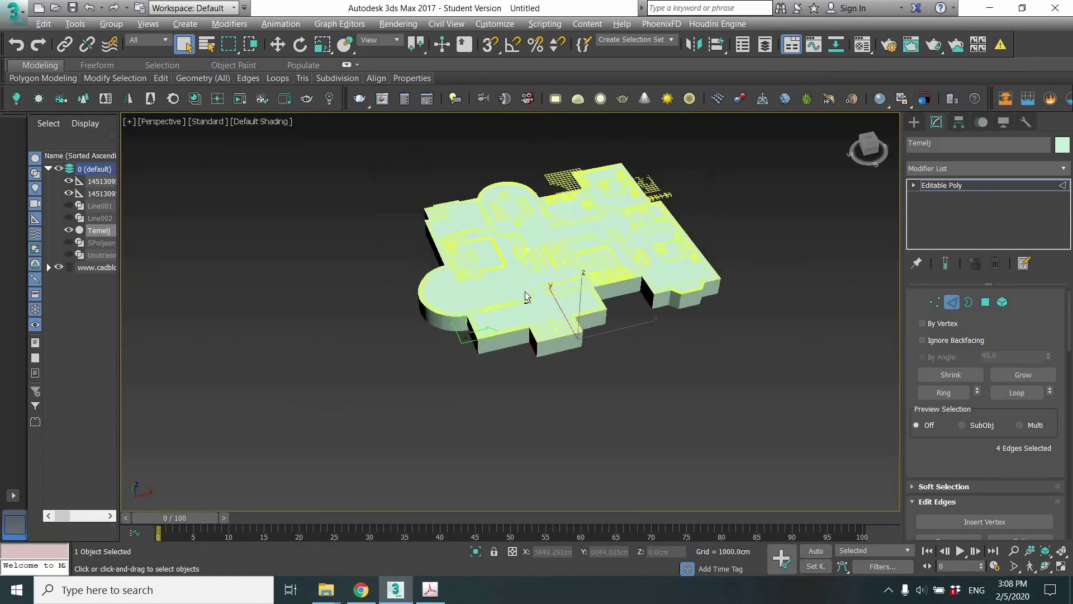
mouse_move(538, 243)
middle_mouse_down("alt")
mouse_move(577, 220)
mouse_move(556, 432)
middle_mouse_up("alt")
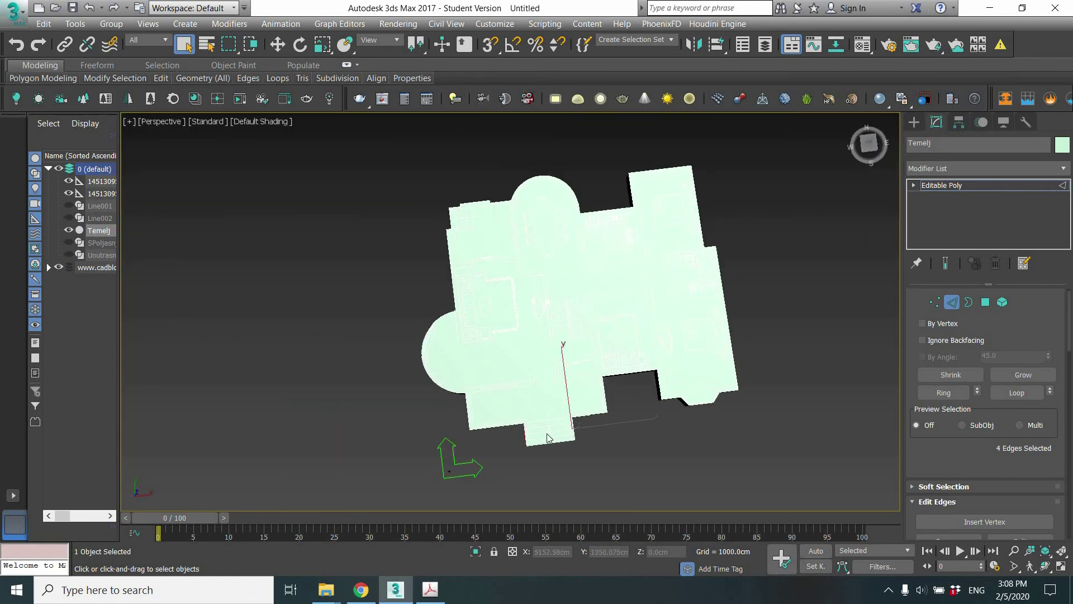
scroll(397, 327, "up", 3)
scroll(395, 324, "up", 2)
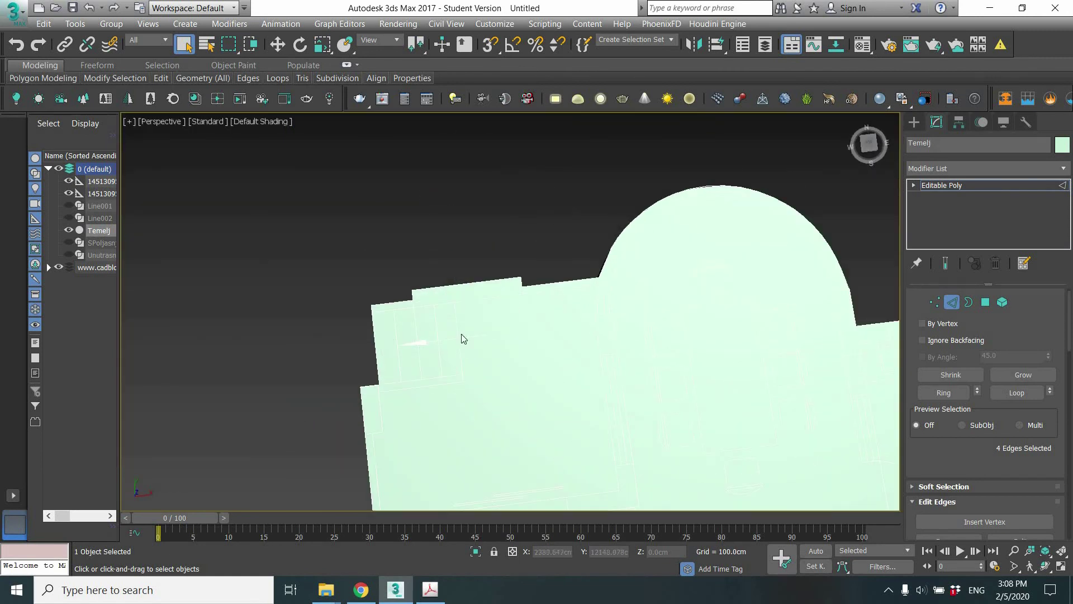
scroll(475, 313, "down", 3)
- Inspect the selected entrance edges from several angles and reach the Edit Edges rollout
middle_click_drag(491, 287, 522, 335, "alt")
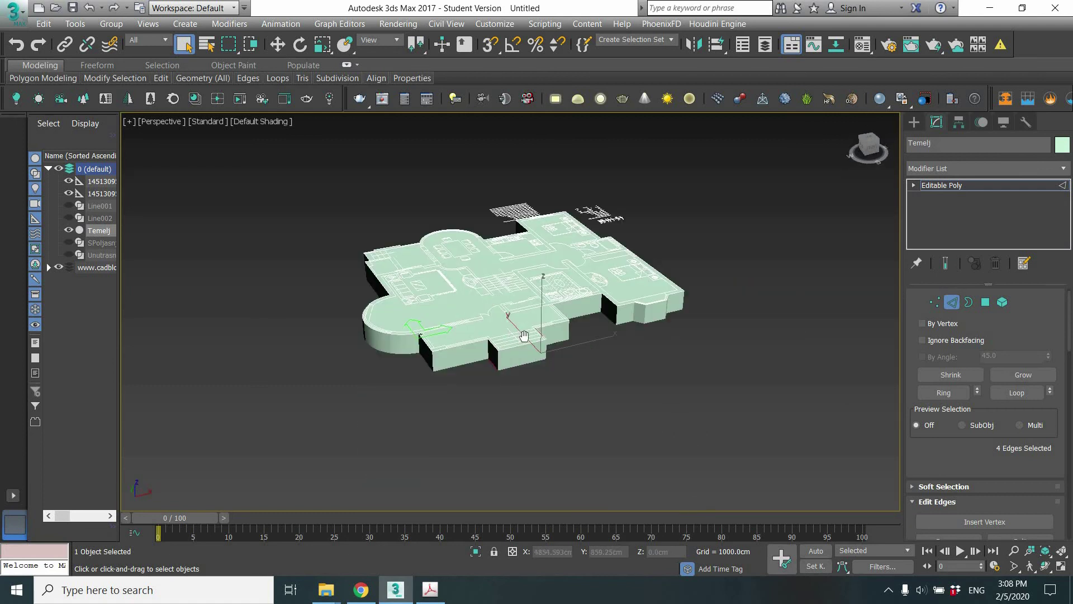
scroll(588, 334, "up", 3)
scroll(588, 337, "up", 3)
scroll(607, 239, "up", 3)
scroll(615, 238, "up", 2)
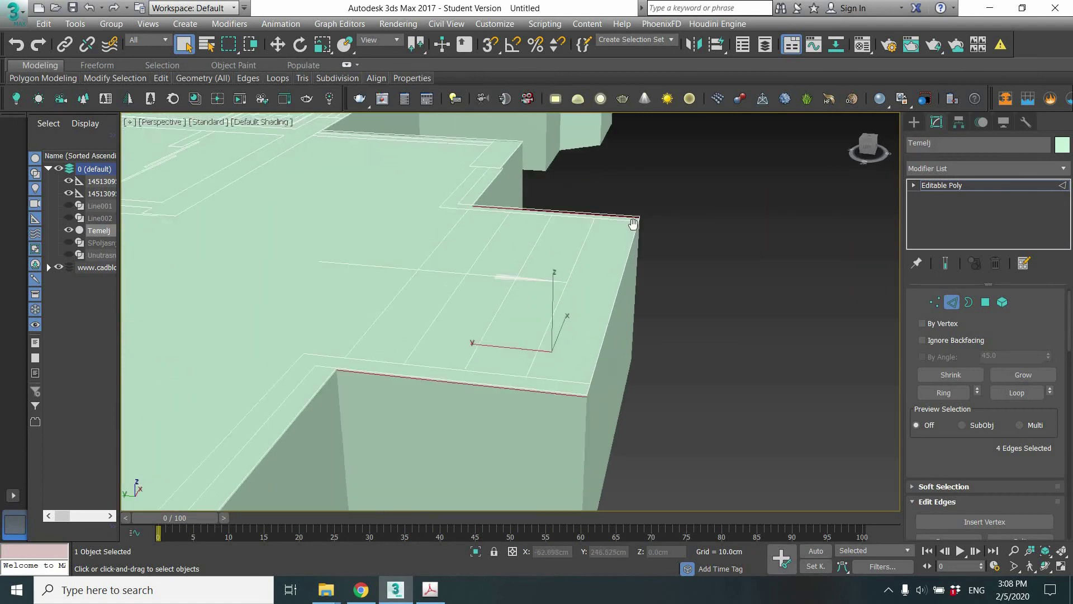
scroll(630, 237, "up", 2)
scroll(582, 271, "down", 2)
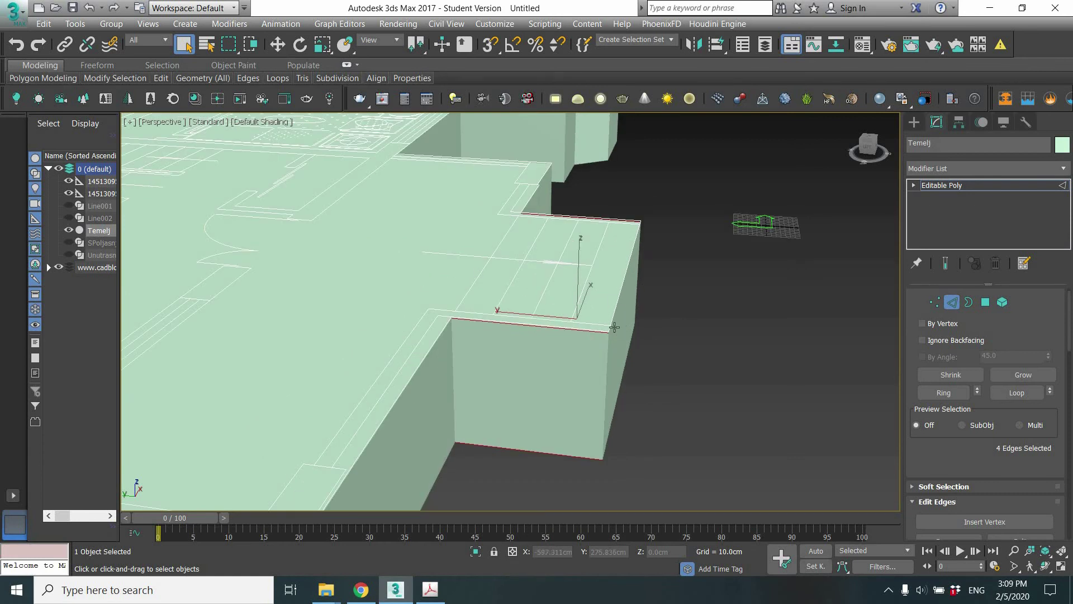
scroll(604, 325, "down", 3)
scroll(582, 321, "down", 2)
scroll(568, 324, "down", 2)
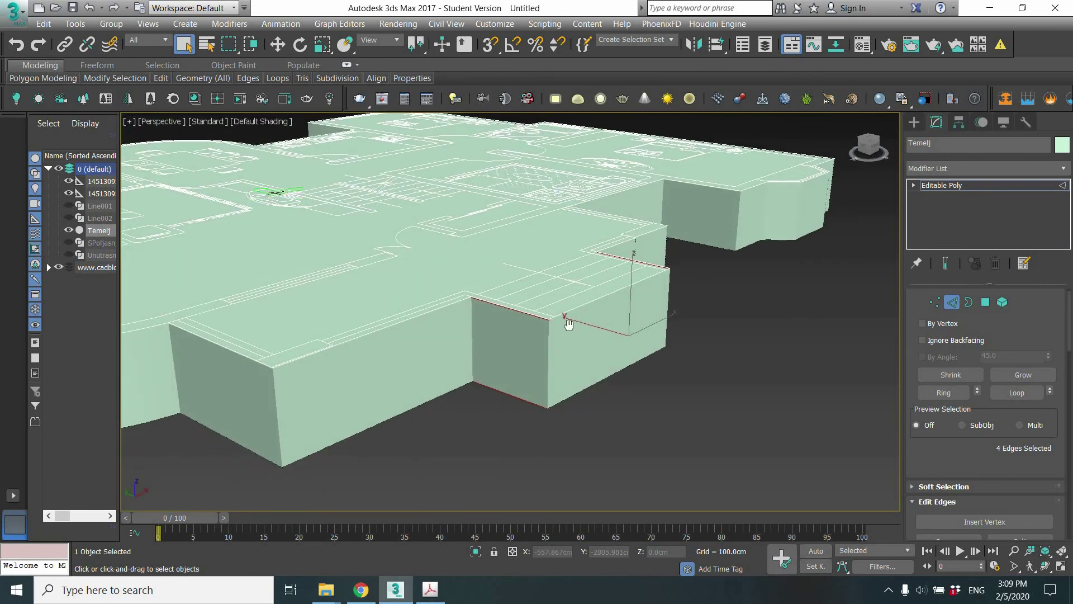
scroll(568, 324, "up", 2)
scroll(576, 327, "up", 2)
scroll(584, 330, "up", 2)
scroll(590, 334, "up", 2)
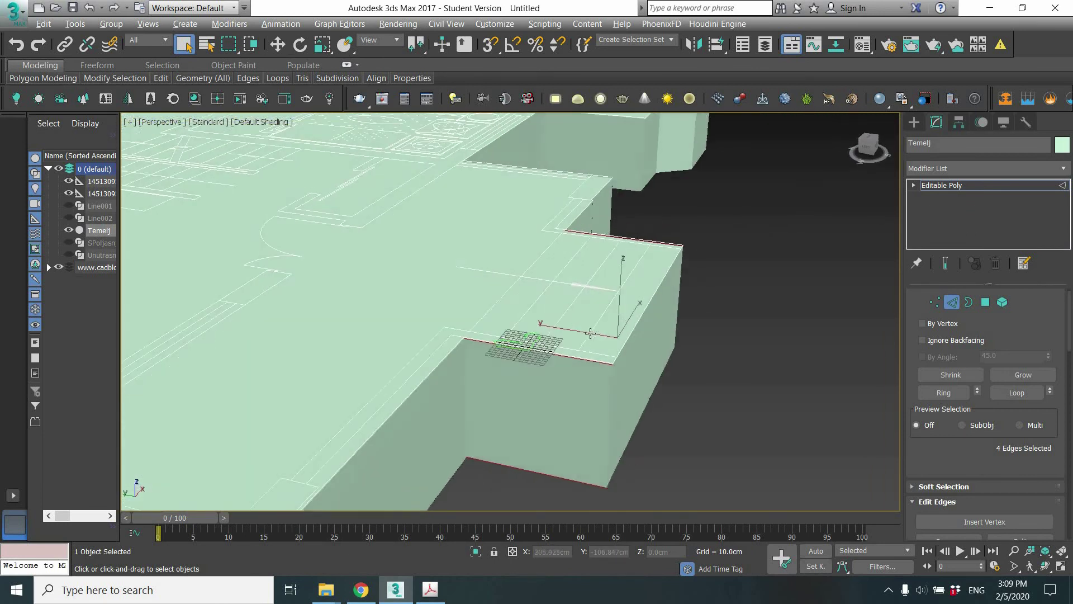
middle_click_drag(590, 333, 748, 171, "alt")
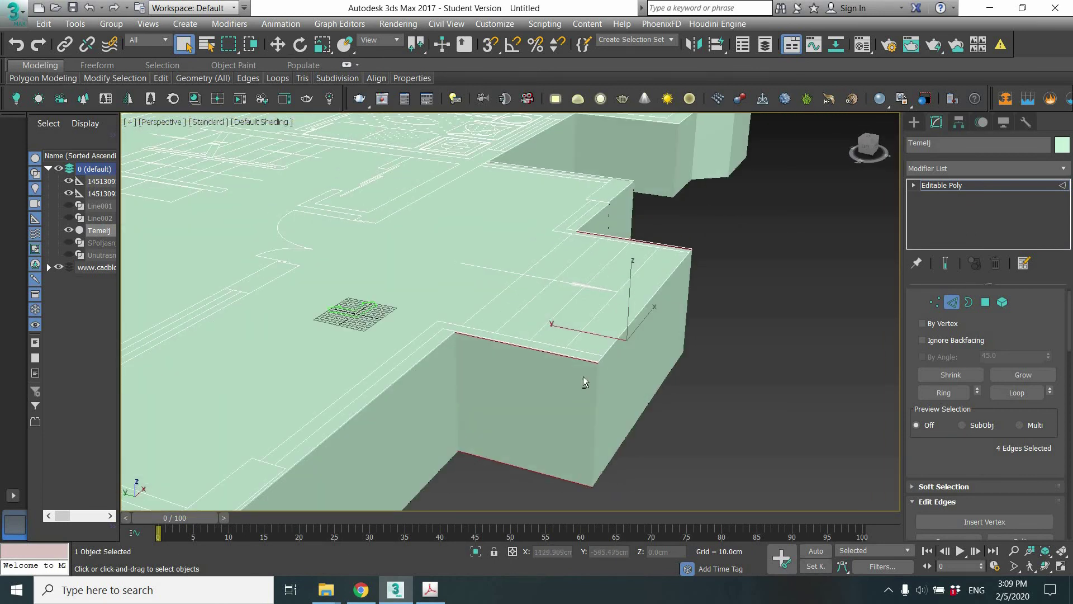
mouse_move(652, 404)
middle_mouse_down("alt")
mouse_move(640, 400)
mouse_move(618, 200)
middle_mouse_up("alt")
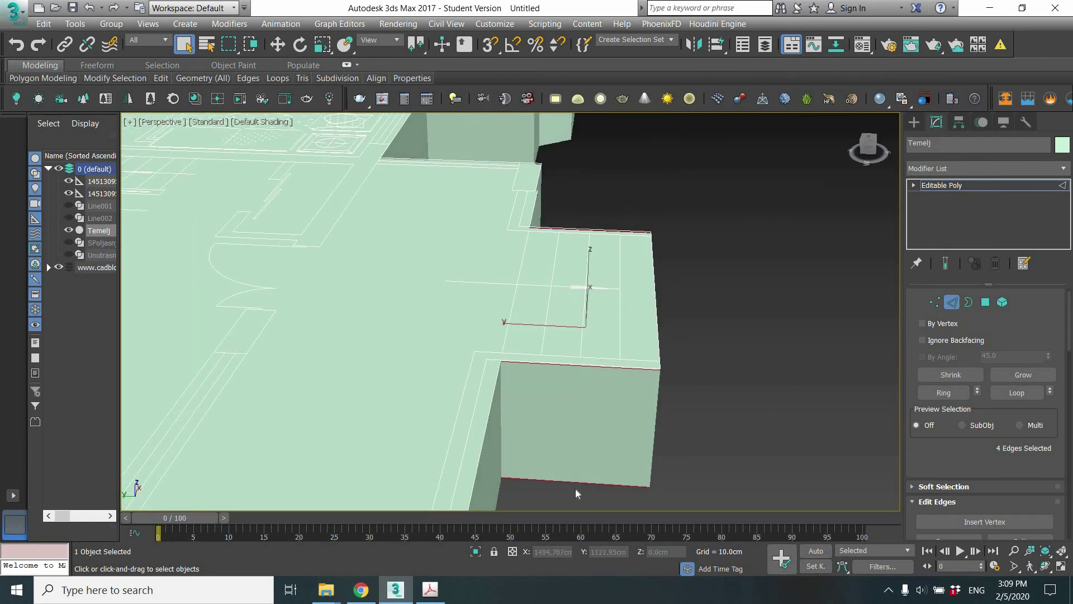
scroll(522, 387, "down", 4)
mouse_move(522, 387)
middle_mouse_down("alt")
mouse_move(479, 388)
mouse_move(495, 404)
mouse_move(568, 421)
mouse_move(618, 458)
mouse_move(581, 471)
middle_mouse_up("alt")
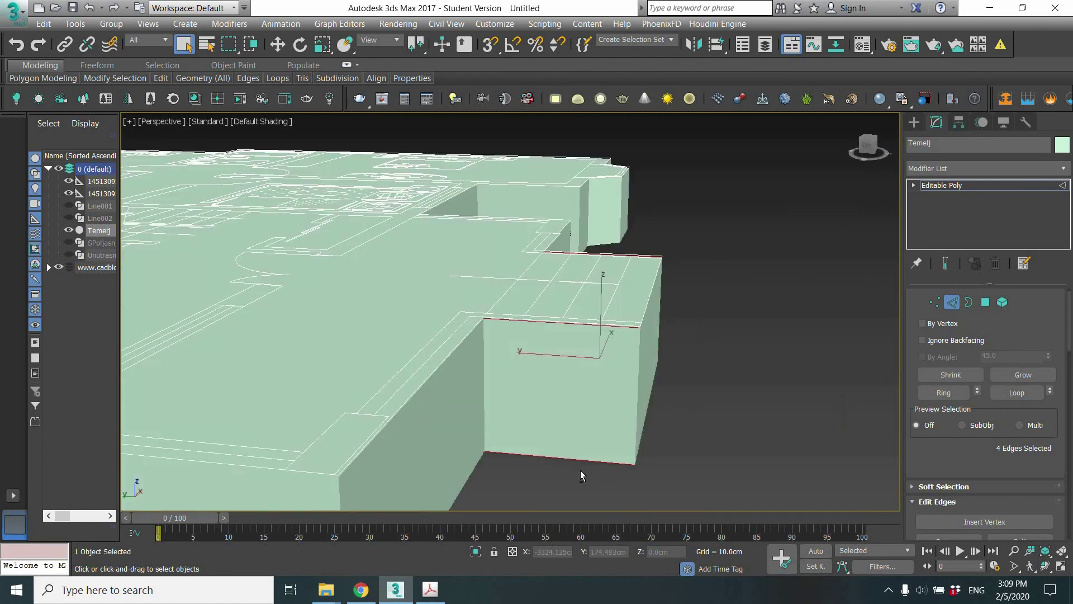
scroll(469, 306, "up", 3)
middle_click_drag(469, 307, 749, 277, "alt")
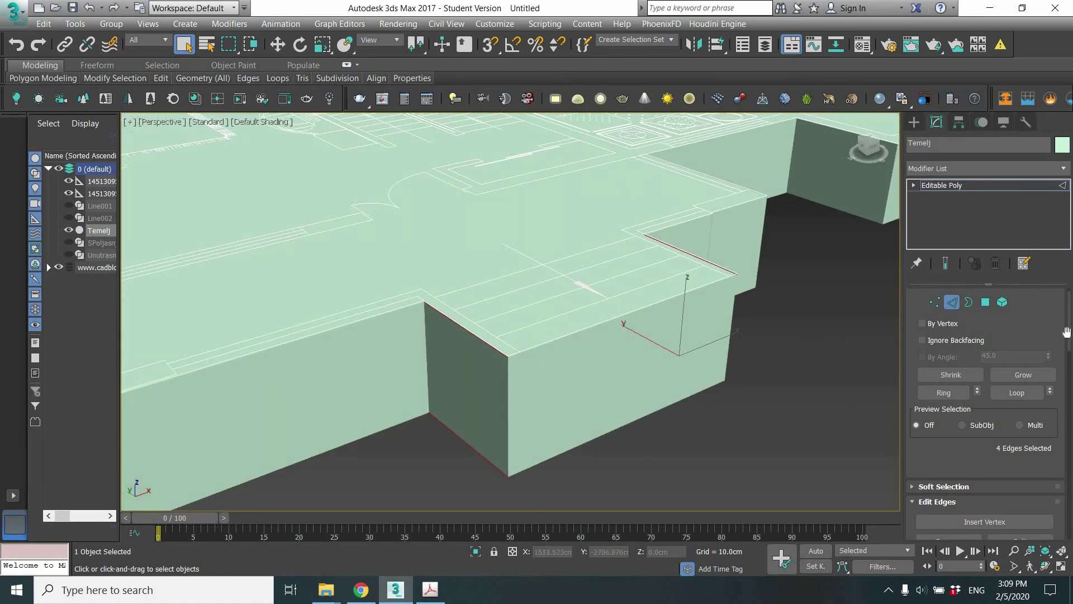
scroll(1071, 356, "down", 5)
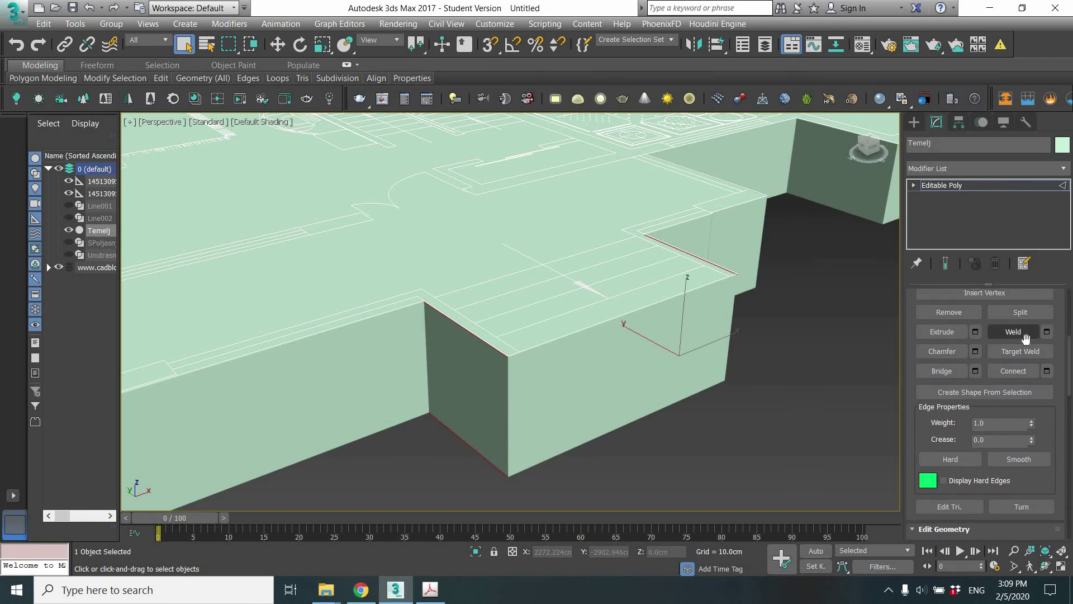
- Connect the four entrance-block edges with 3 segments, pinch 0 and slide 0
left_click(1047, 372)
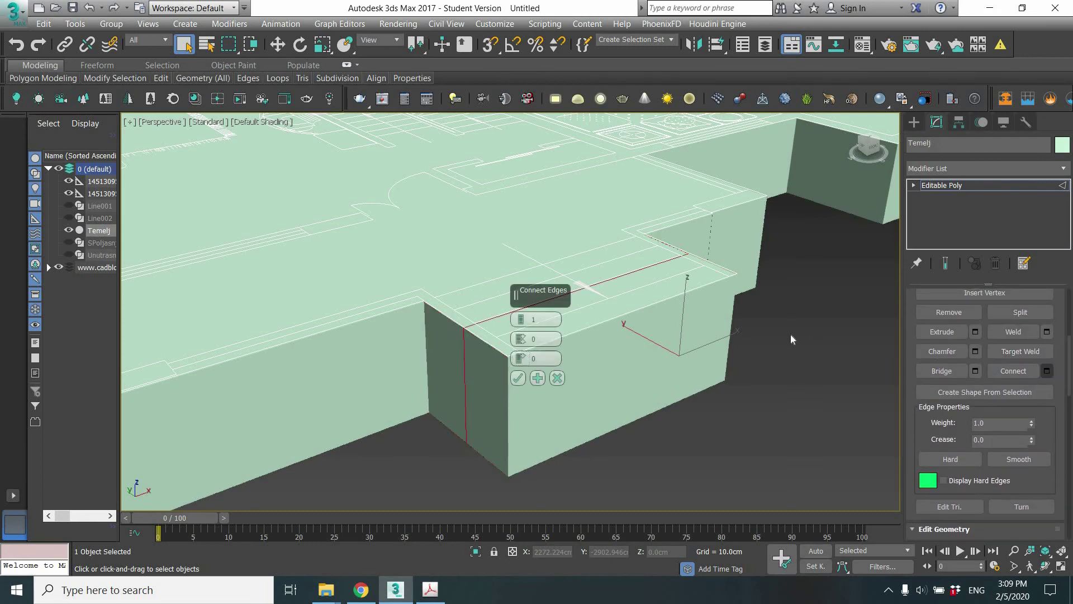
mouse_move(679, 393)
middle_mouse_down("alt")
mouse_move(726, 384)
mouse_move(684, 364)
middle_mouse_up("alt")
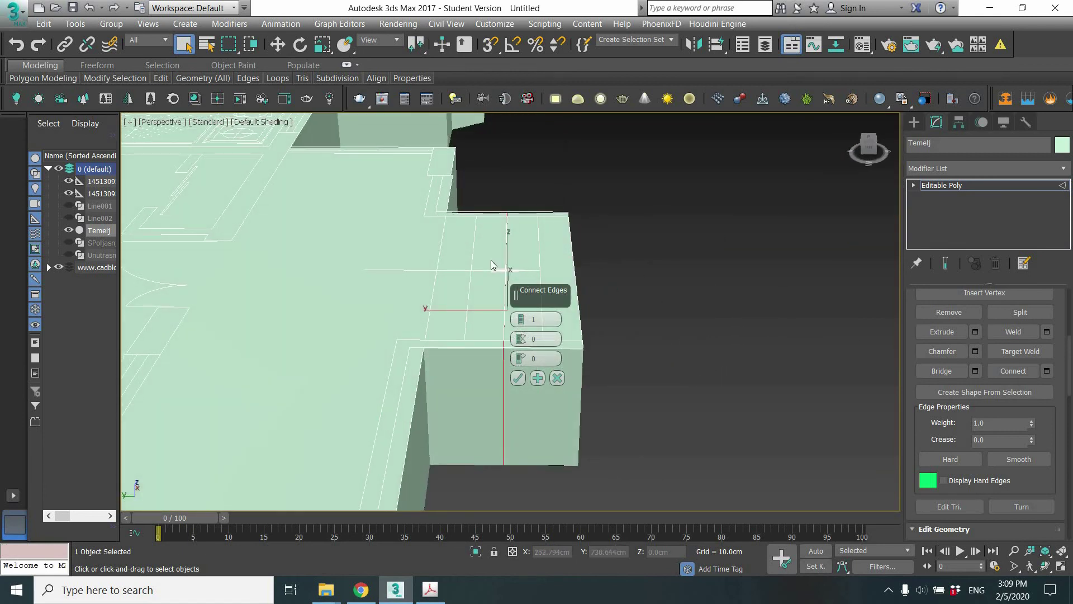
left_click(522, 317)
left_click(522, 318)
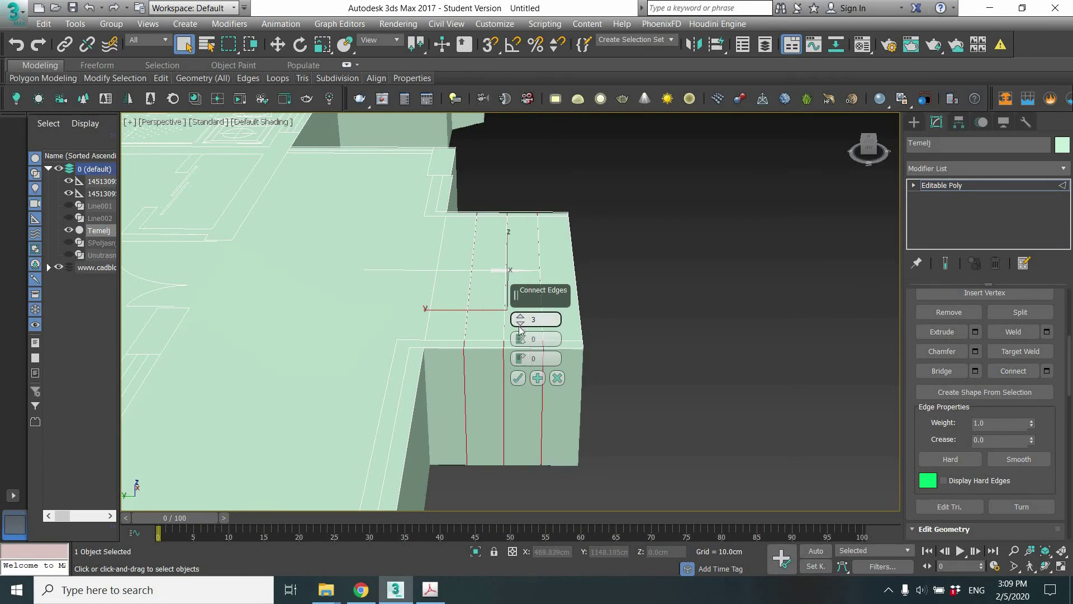
mouse_move(709, 362)
middle_mouse_down()
mouse_move(683, 343)
mouse_move(701, 359)
middle_mouse_up()
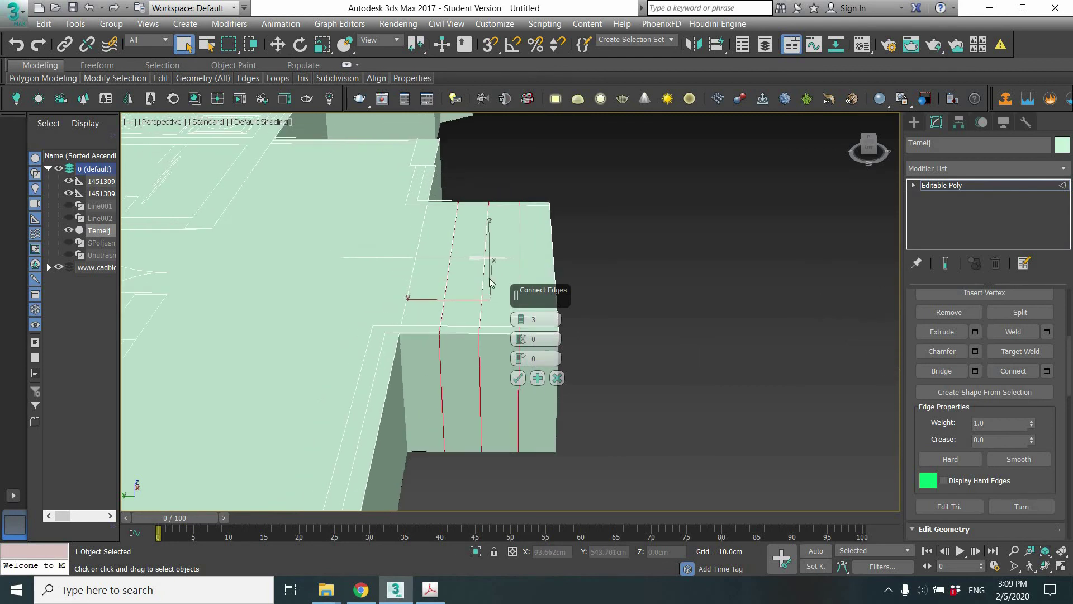
scroll(481, 268, "up", 4)
scroll(475, 240, "down", 1)
scroll(478, 242, "down", 2)
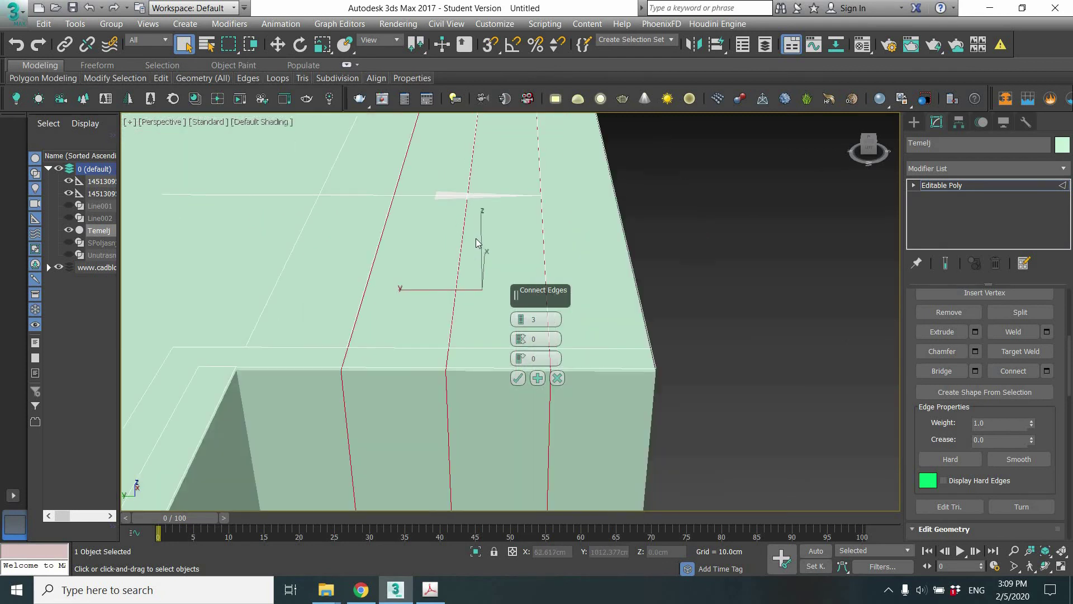
scroll(478, 243, "down", 1)
mouse_move(473, 244)
middle_mouse_down("alt")
mouse_move(438, 239)
mouse_move(471, 242)
mouse_move(460, 239)
middle_mouse_up("alt")
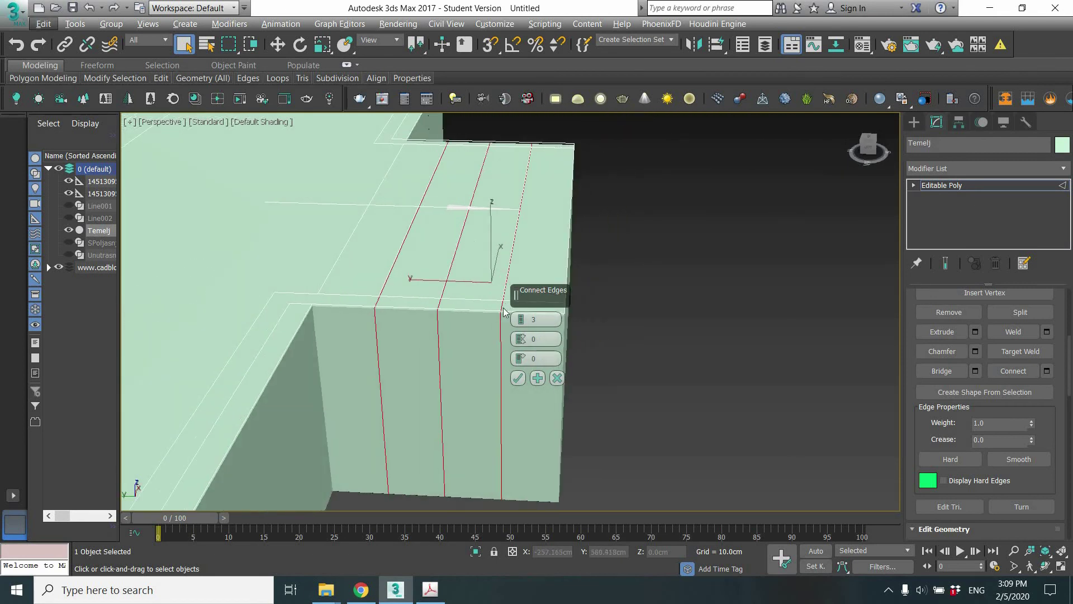
left_click(519, 379)
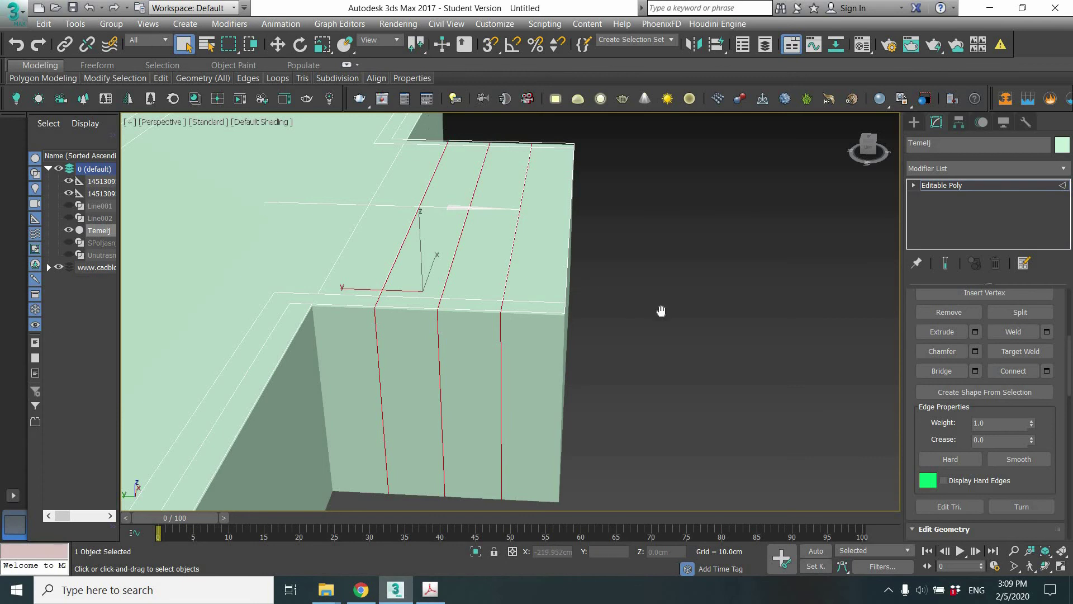
- Orbit around the entrance block and select its horizontal top front edge
mouse_move(477, 231)
middle_mouse_down()
mouse_move(636, 268)
mouse_move(555, 303)
middle_mouse_up()
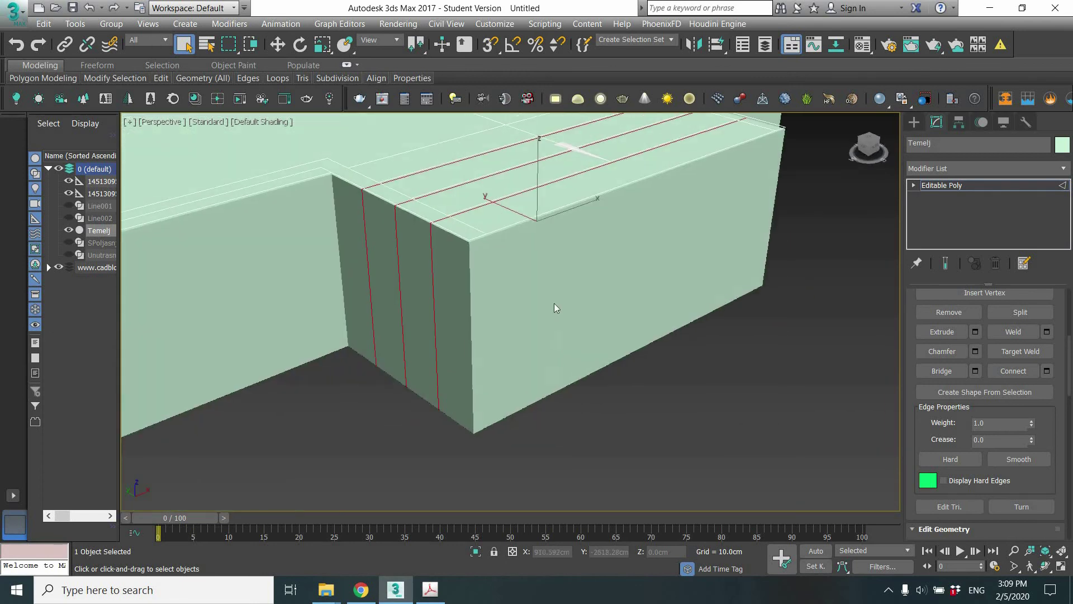
mouse_move(569, 291)
middle_mouse_down("alt")
mouse_move(583, 211)
mouse_move(551, 307)
mouse_move(604, 334)
mouse_move(593, 316)
mouse_move(424, 314)
middle_mouse_up("alt")
left_click(464, 321)
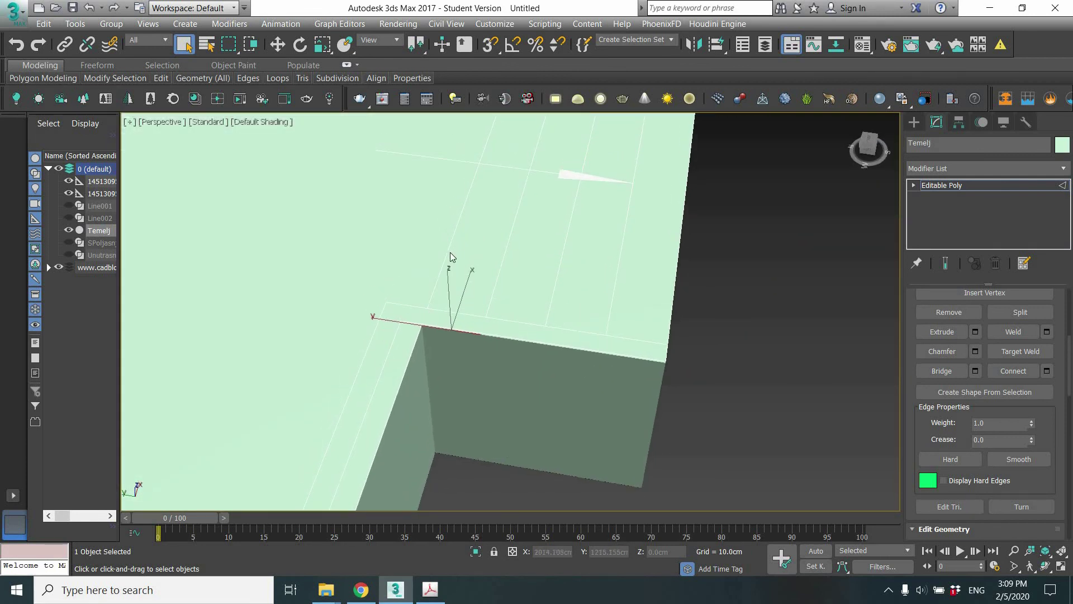
scroll(457, 263, "down", 3)
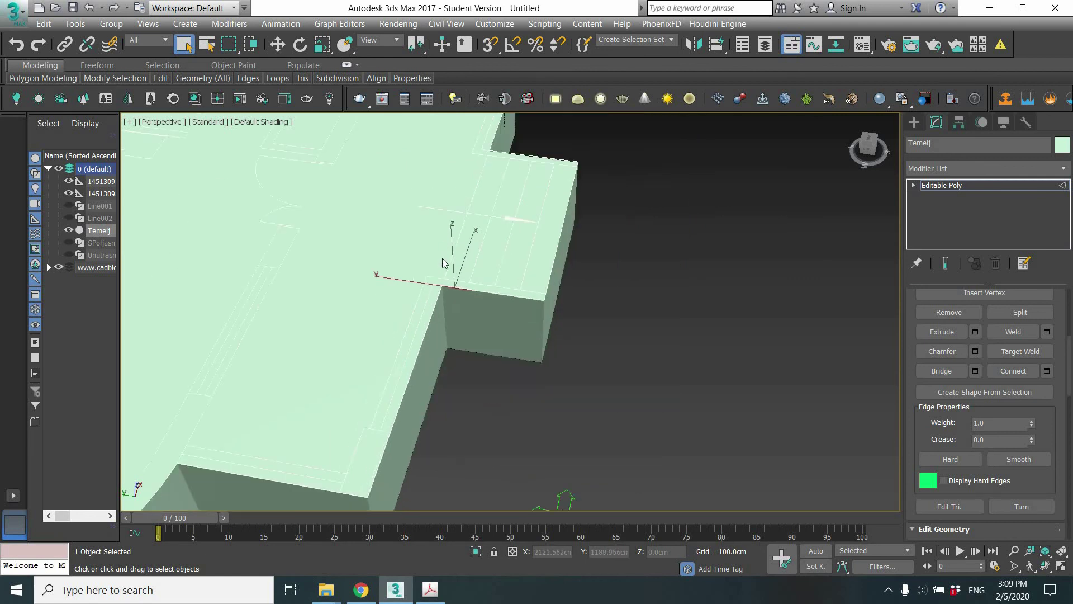
mouse_move(376, 275)
middle_mouse_down("alt")
mouse_move(537, 228)
mouse_move(560, 179)
mouse_move(606, 131)
middle_mouse_up("alt")
scroll(573, 167, "up", 5)
- Switch to Vertex level and select the block's two inner corner vertices
key("1")
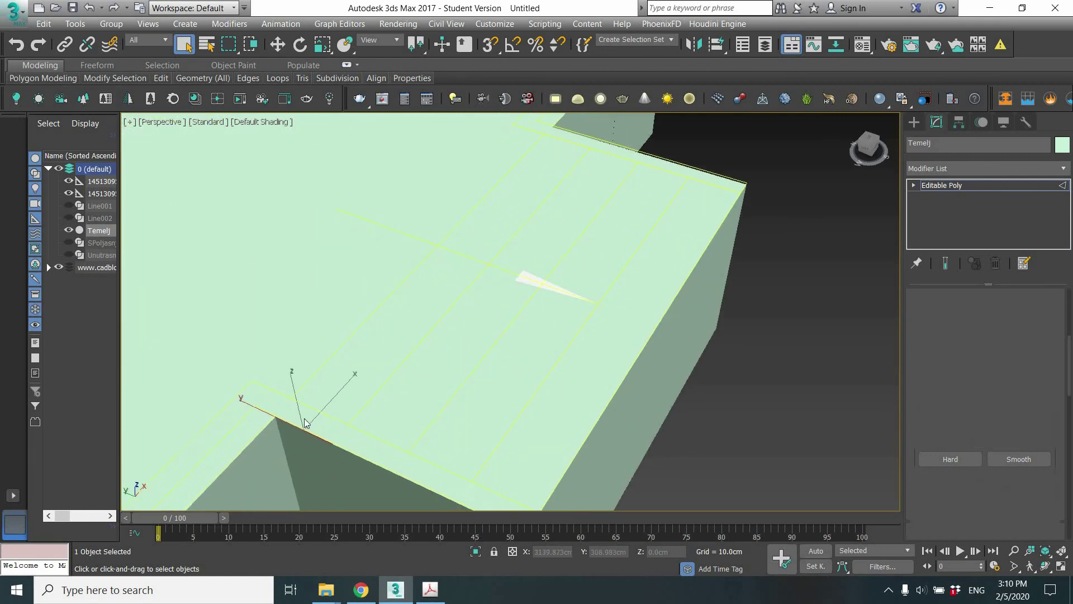
left_click(584, 140)
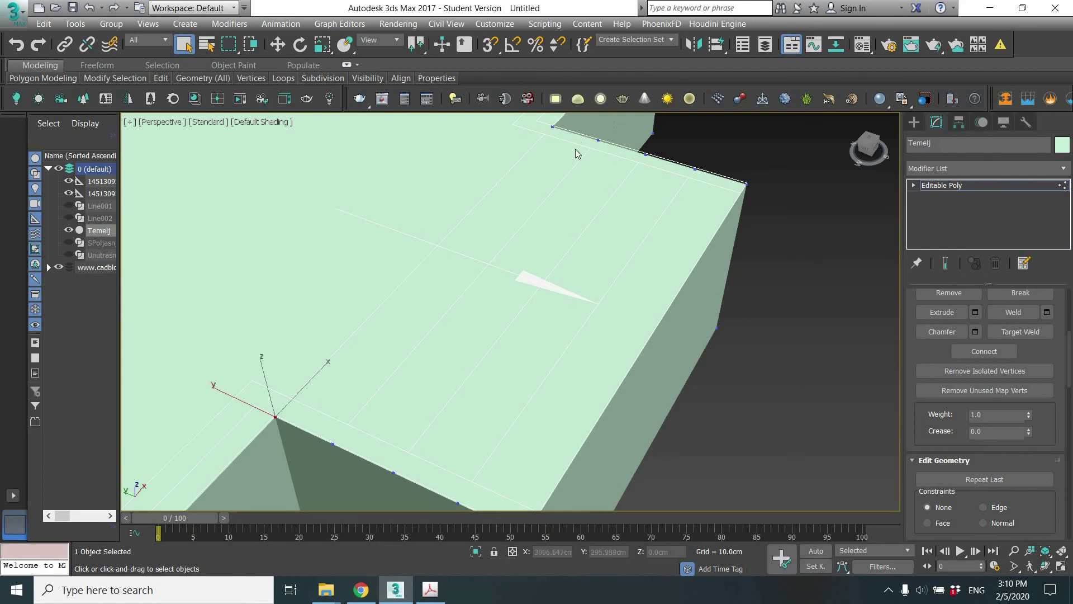
middle_click_drag(554, 128, 561, 135)
left_click(559, 135, "ctrl")
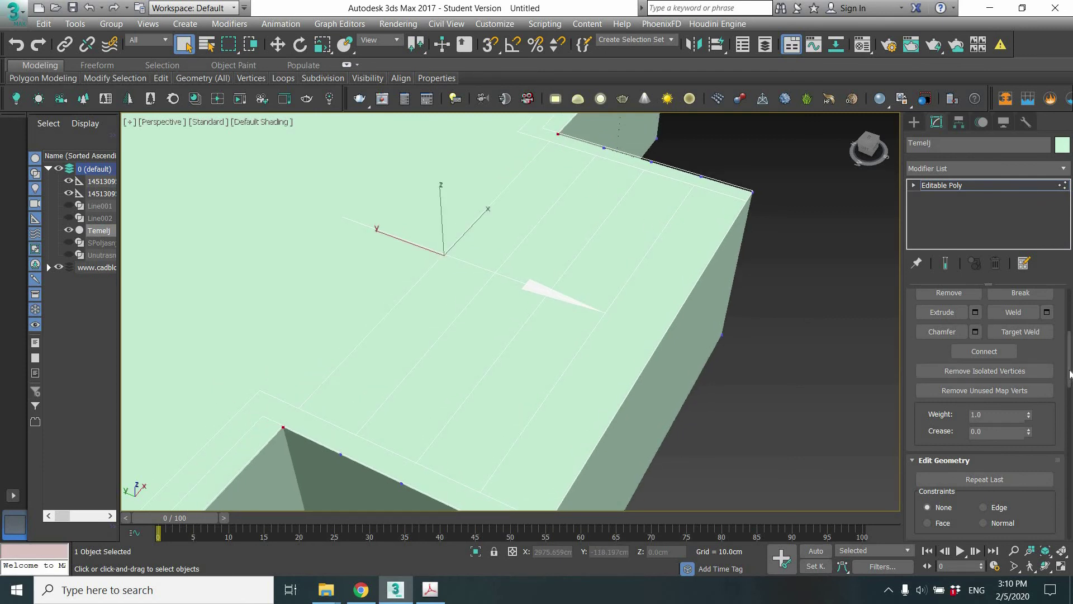
- Connect the two inner corner vertices with a new edge across the block top
scroll(1071, 363, "up", 2)
scroll(1070, 372, "up", 1)
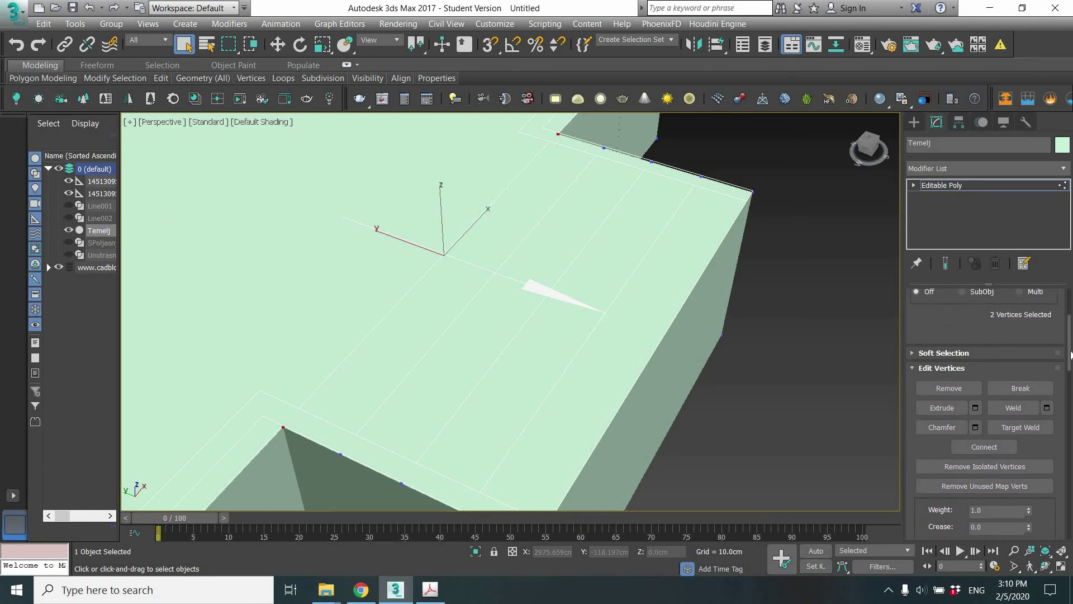
scroll(1069, 383, "up", 1)
scroll(1069, 386, "down", 1)
scroll(1068, 392, "down", 1)
scroll(1068, 400, "down", 1)
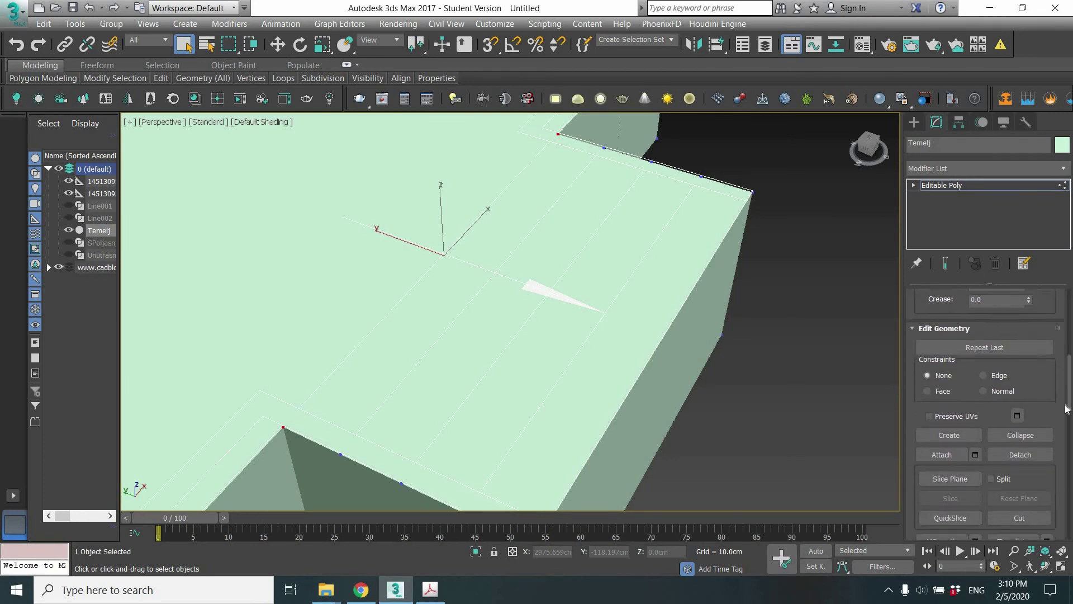
scroll(1067, 408, "down", 1)
scroll(1068, 400, "up", 3)
scroll(1070, 386, "up", 3)
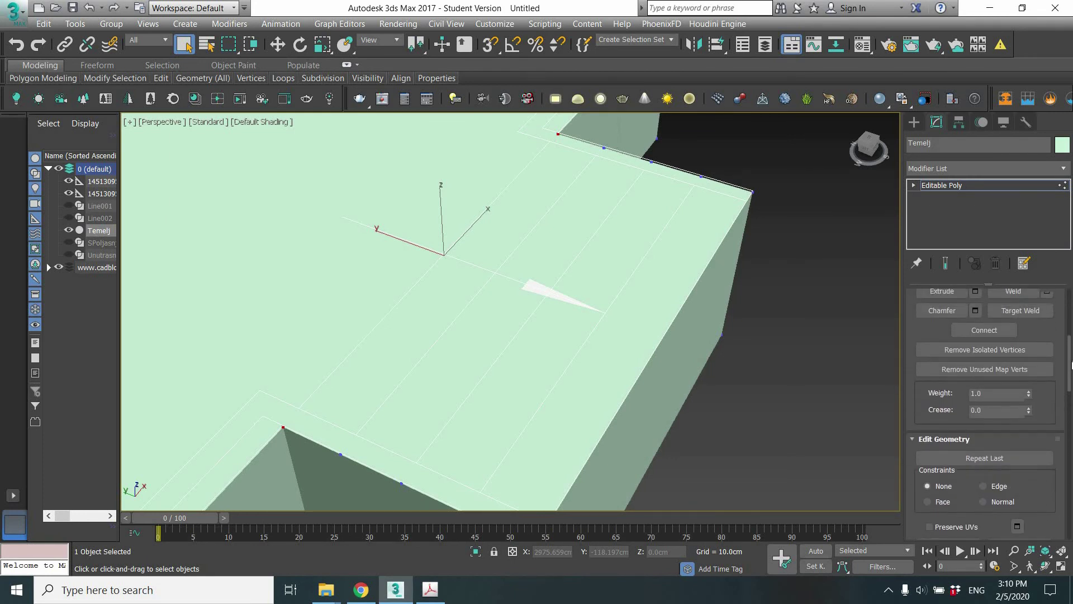
scroll(1072, 372, "up", 3)
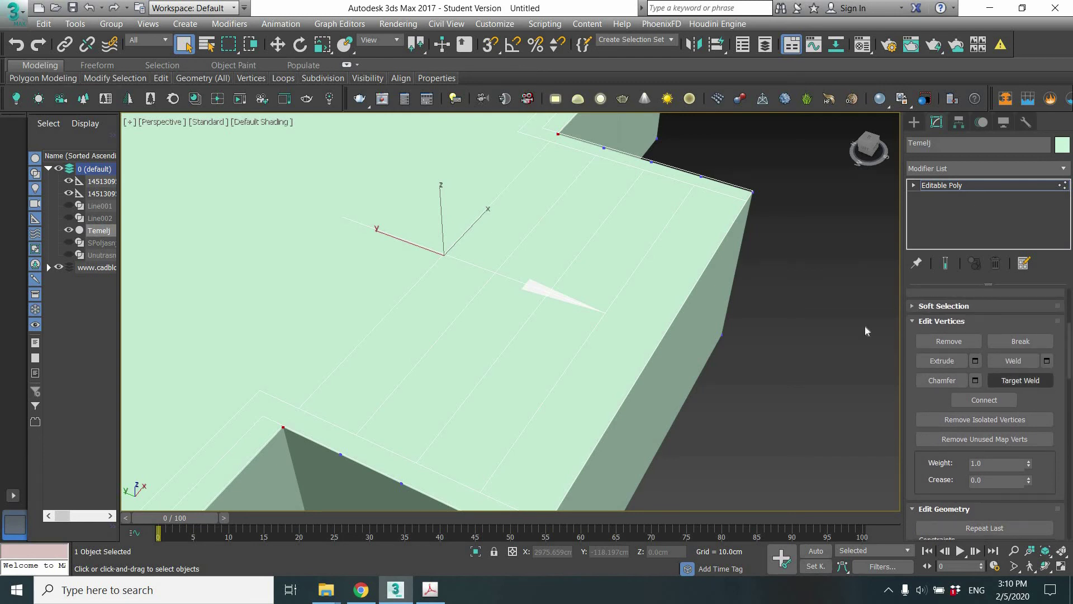
left_click(973, 400)
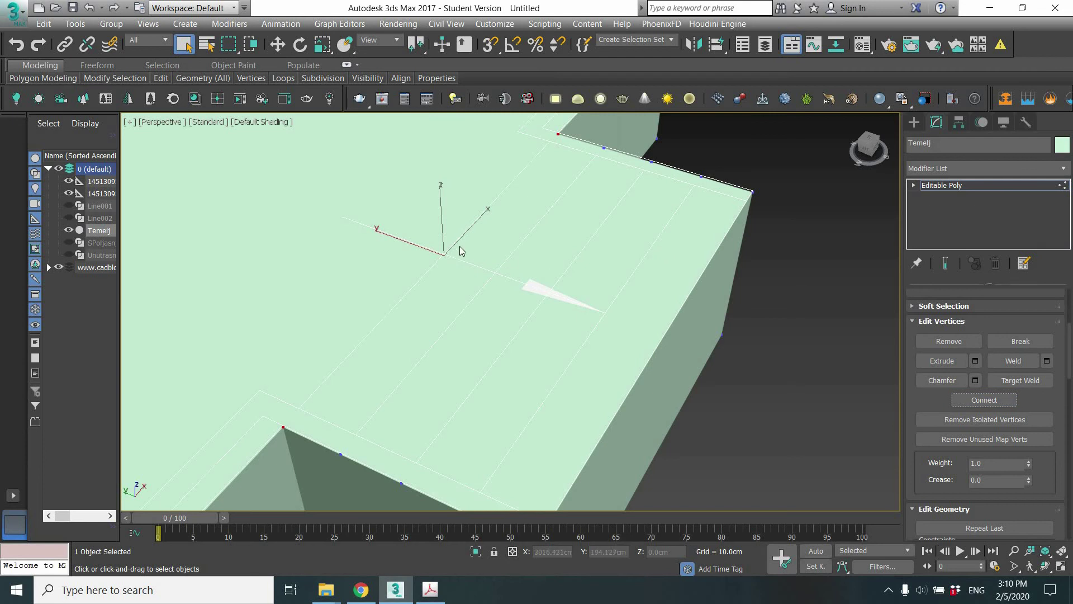
mouse_move(494, 211)
middle_mouse_down("alt")
mouse_move(528, 218)
mouse_move(546, 207)
mouse_move(515, 192)
mouse_move(480, 206)
mouse_move(421, 210)
mouse_move(417, 201)
middle_mouse_up("alt")
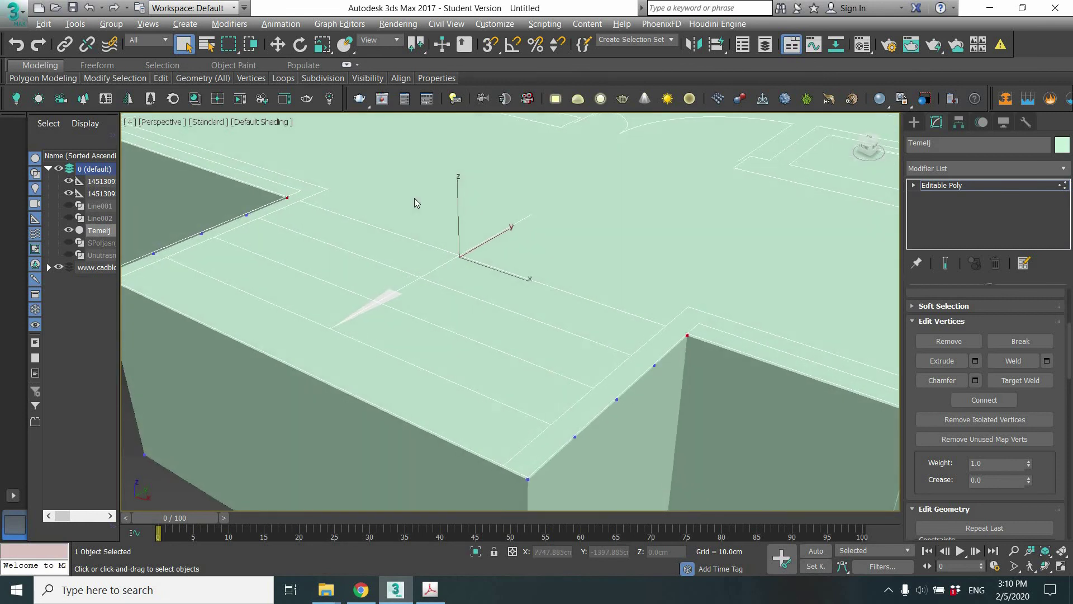
- Cycle the viewport through wireframe, default shading and Edged Faces, ending on Edged Faces
key("F3")
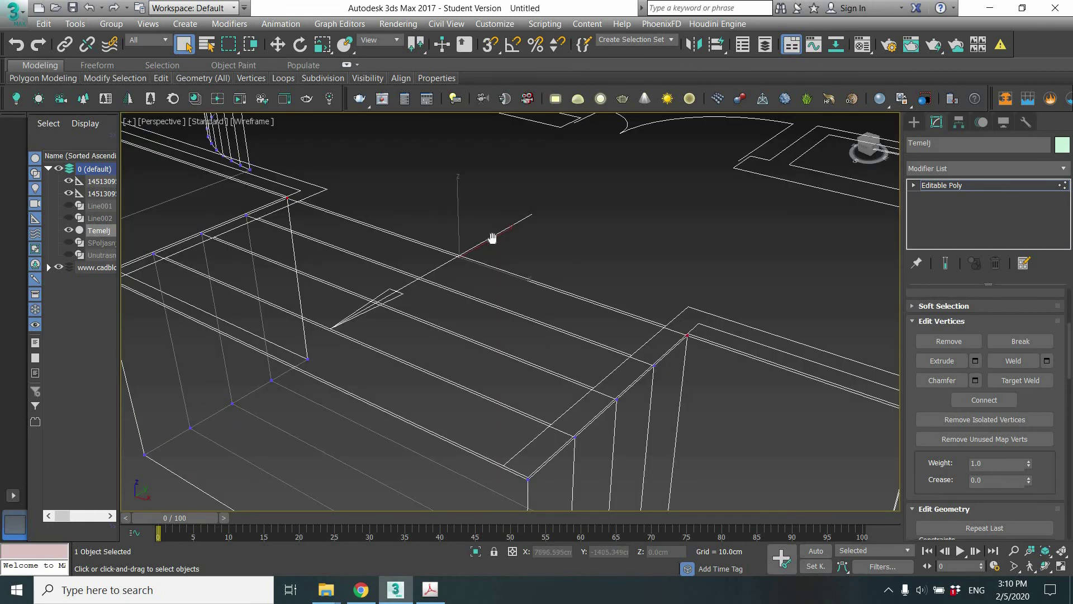
scroll(491, 239, "up", 4)
scroll(479, 251, "up", 2)
key("F4")
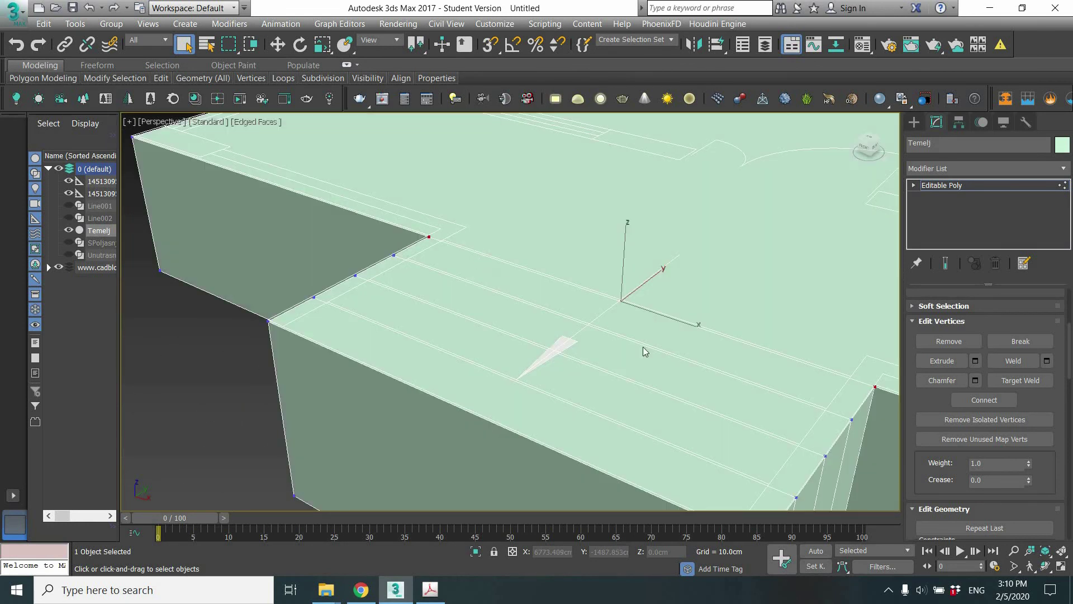
middle_click_drag(644, 351, 606, 312)
key("F4")
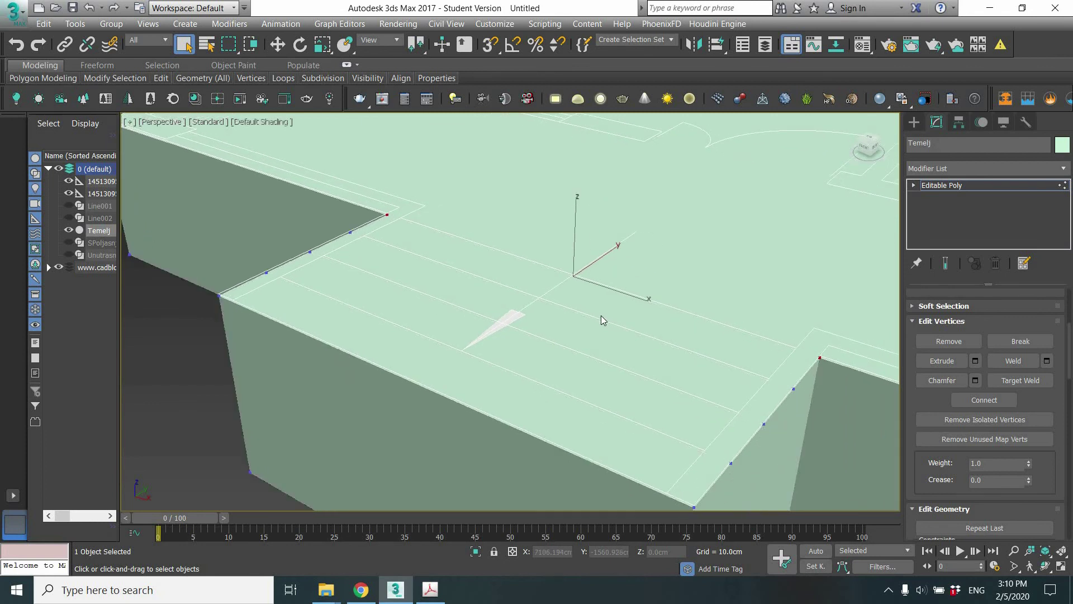
key("F4")
- Orbit and zoom to inspect the entrance block's new edges
mouse_move(684, 314)
middle_mouse_down("alt")
mouse_move(658, 299)
mouse_move(699, 336)
mouse_move(736, 337)
mouse_move(766, 320)
mouse_move(806, 344)
mouse_move(826, 312)
mouse_move(743, 311)
middle_mouse_up("alt")
scroll(727, 330, "down", 5)
scroll(677, 310, "up", 5)
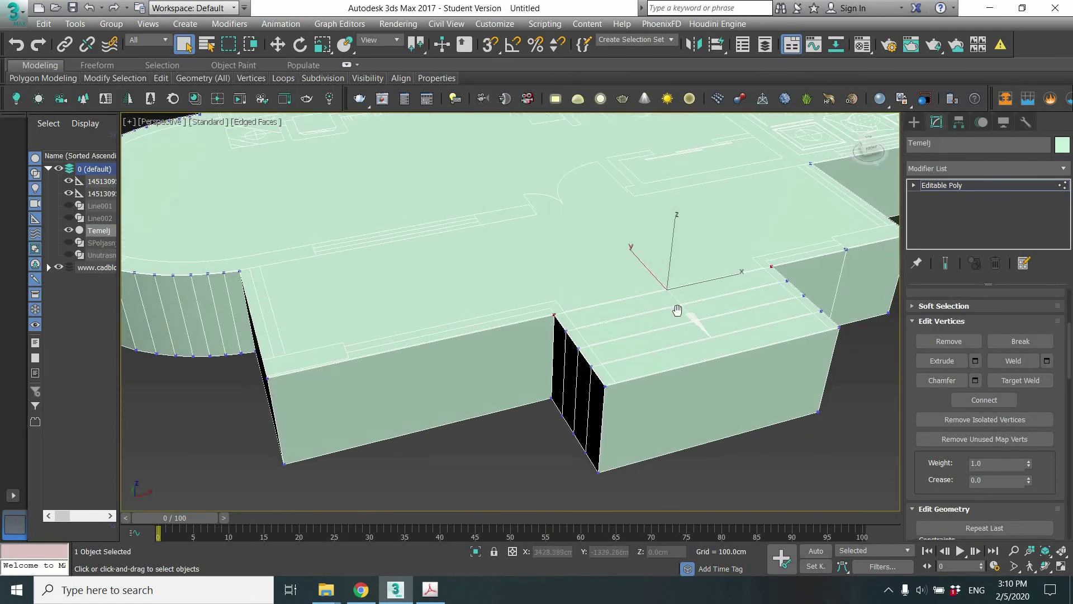
middle_click_drag(677, 310, 686, 336, "alt")
scroll(666, 311, "up", 4)
scroll(682, 287, "up", 2)
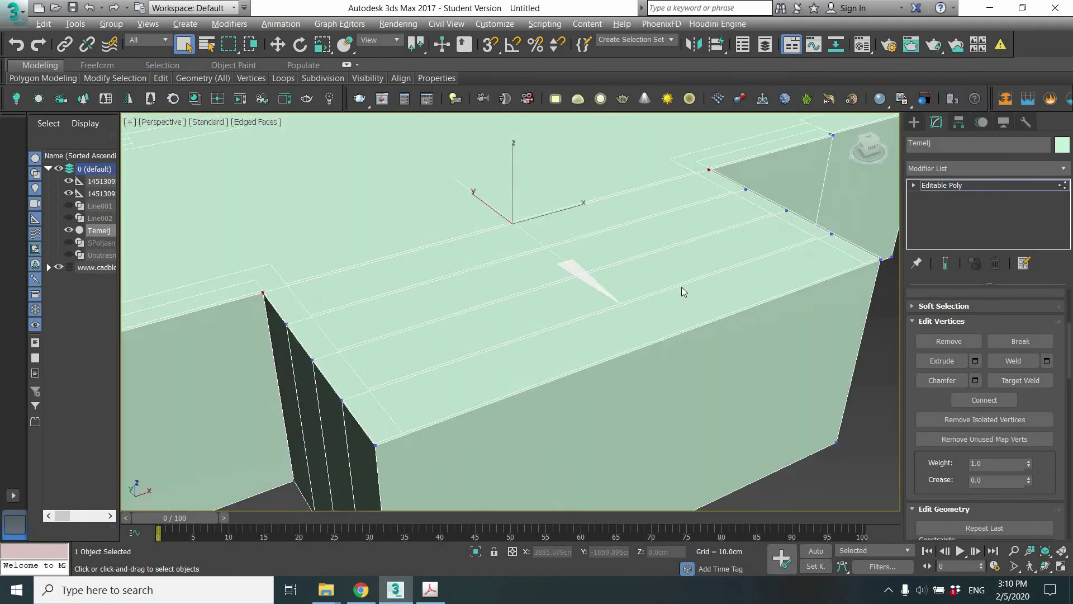
mouse_move(682, 287)
middle_mouse_down("alt")
mouse_move(611, 305)
mouse_move(620, 343)
mouse_move(668, 280)
mouse_move(676, 304)
mouse_move(675, 281)
mouse_move(806, 204)
middle_mouse_up("alt")
scroll(632, 306, "up", 2)
- In Edge mode, select the four parallel long edges across the stair block's top
key("2")
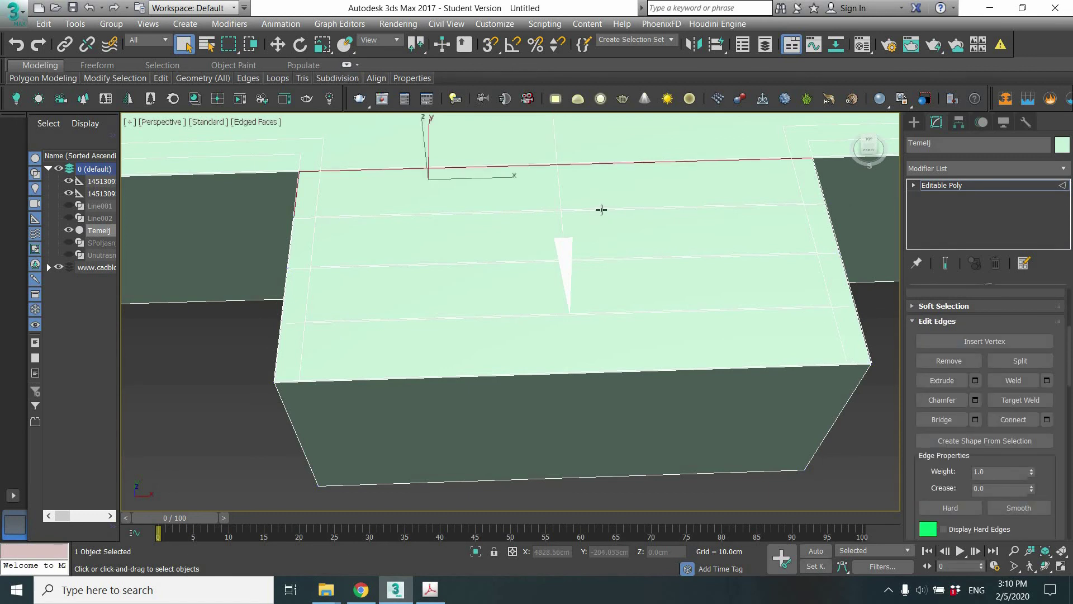
left_click(601, 209, "ctrl")
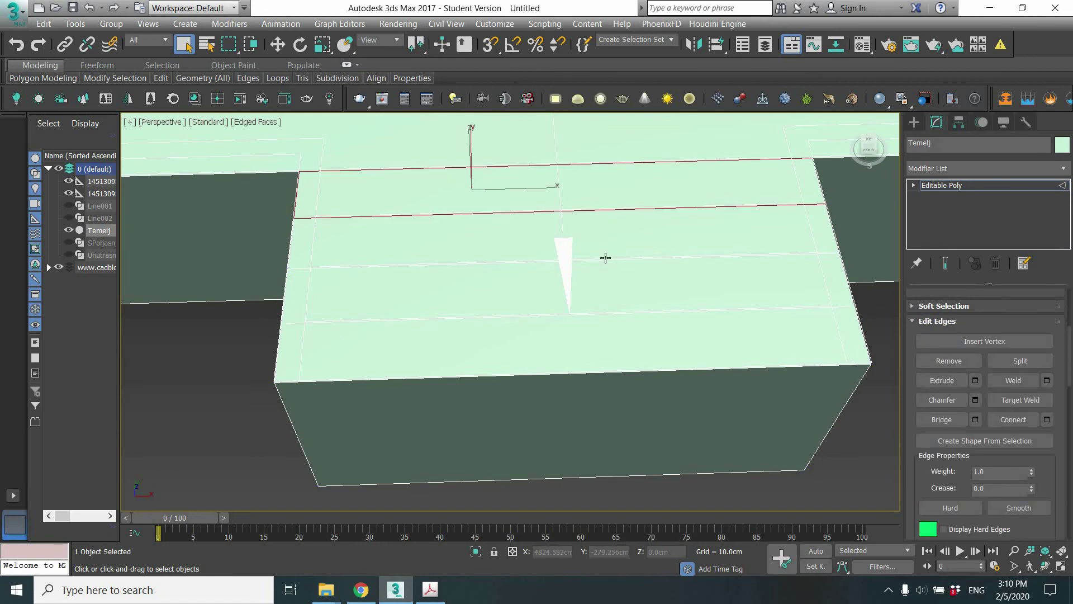
left_click(606, 258, "ctrl")
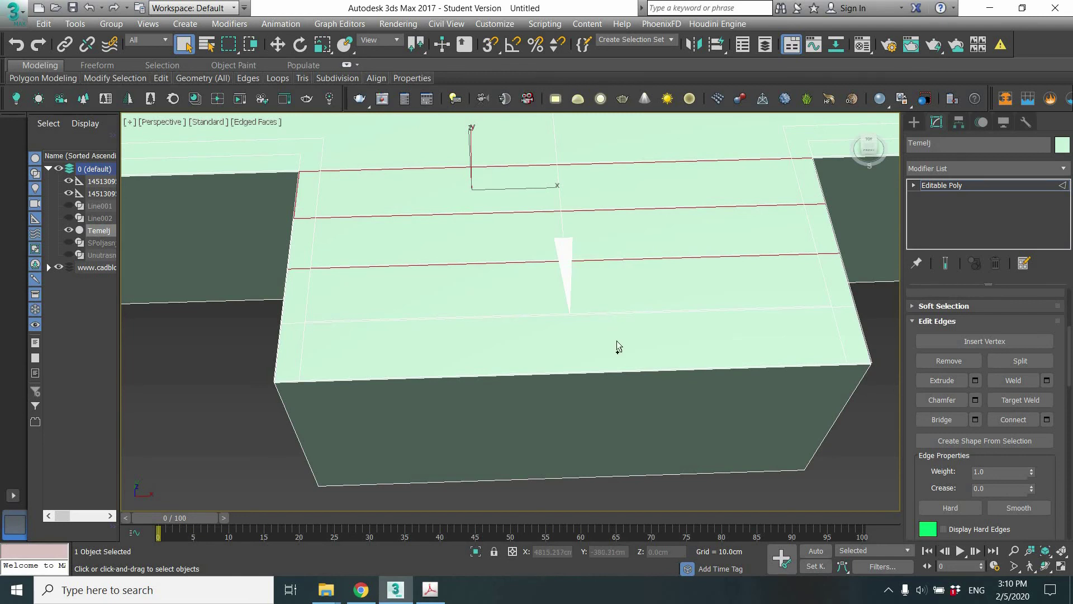
left_click(777, 311, "ctrl")
- Orbit around the stair block to check the four selected top edges
middle_click_drag(730, 334, 709, 195)
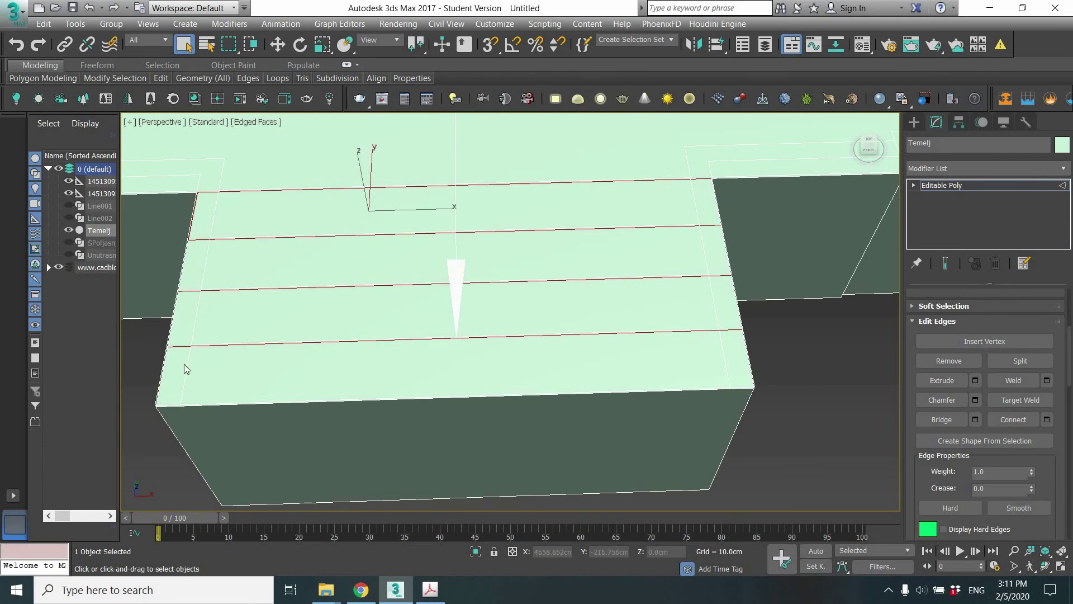
scroll(632, 269, "down", 3)
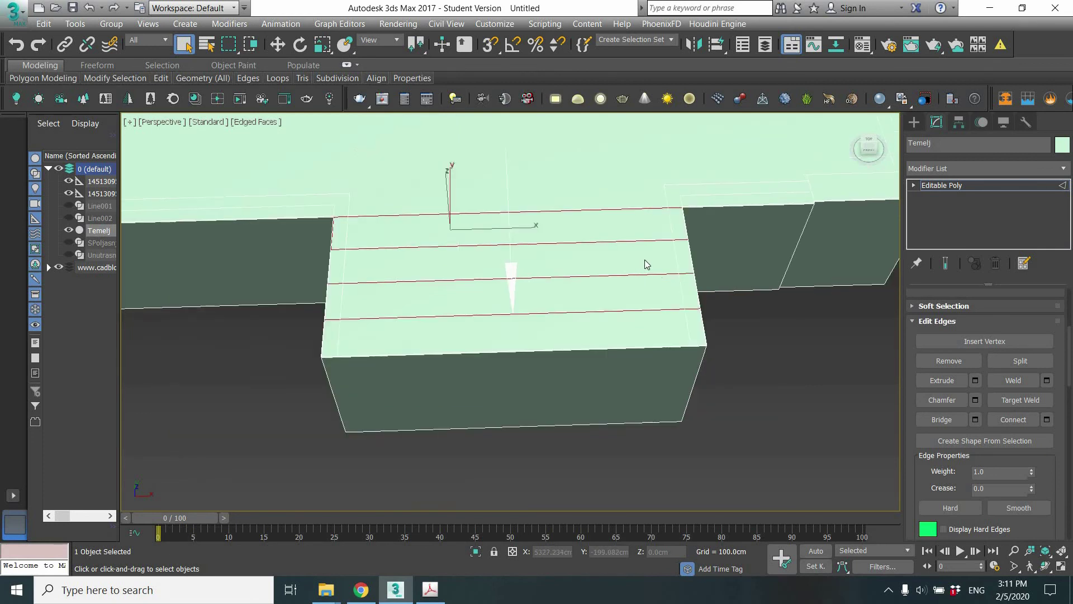
middle_click_drag(647, 263, 661, 239, "alt")
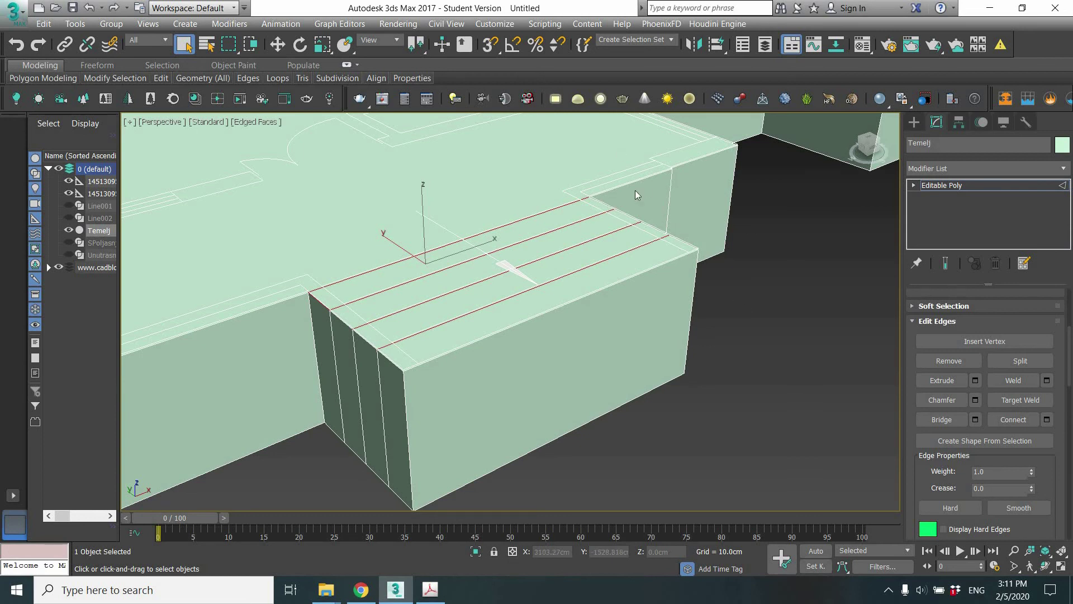
scroll(636, 287, "down", 5)
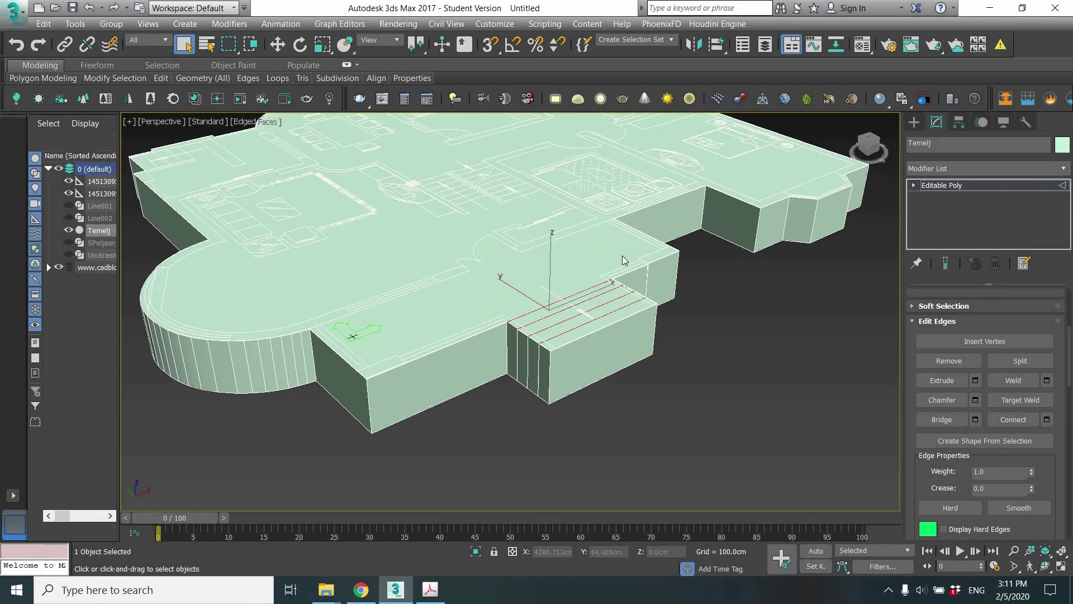
scroll(614, 236, "up", 2)
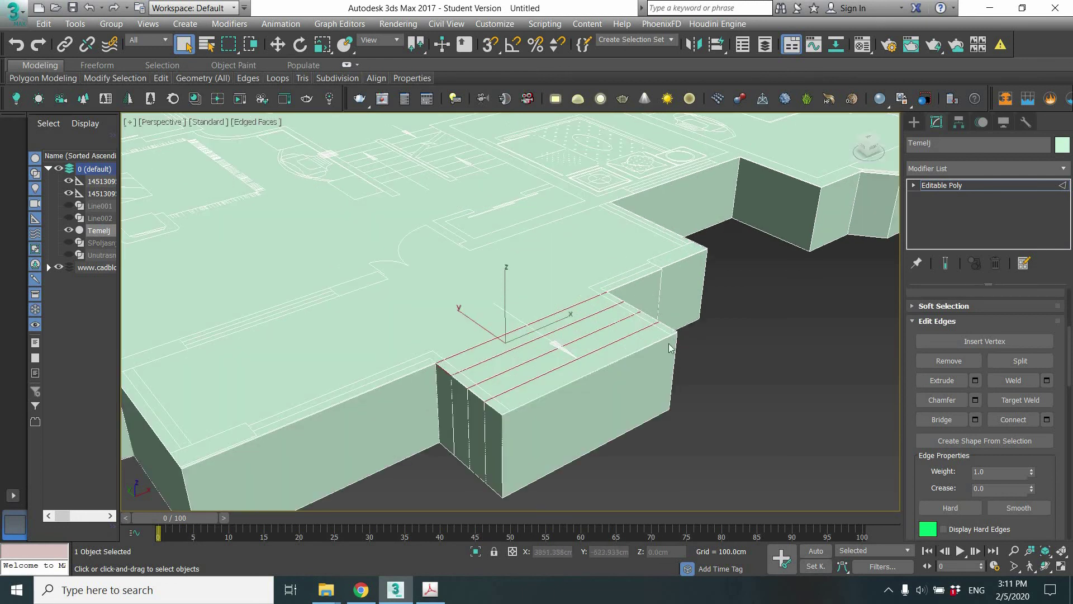
scroll(641, 347, "up", 2)
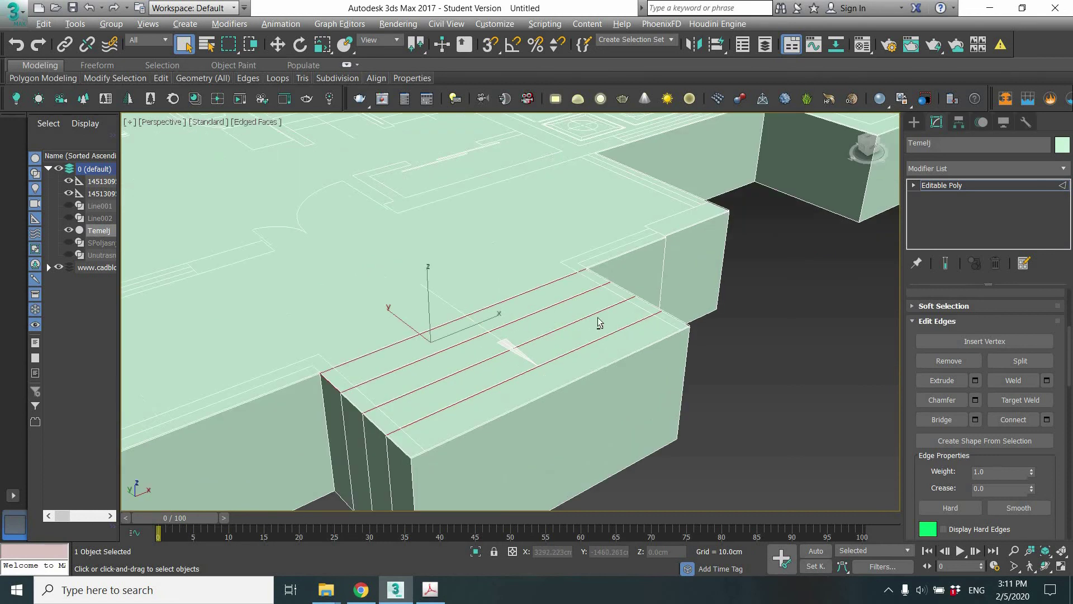
mouse_move(599, 318)
middle_mouse_down("alt")
mouse_move(711, 377)
mouse_move(690, 403)
mouse_move(669, 369)
middle_mouse_up("alt")
scroll(659, 372, "up", 2)
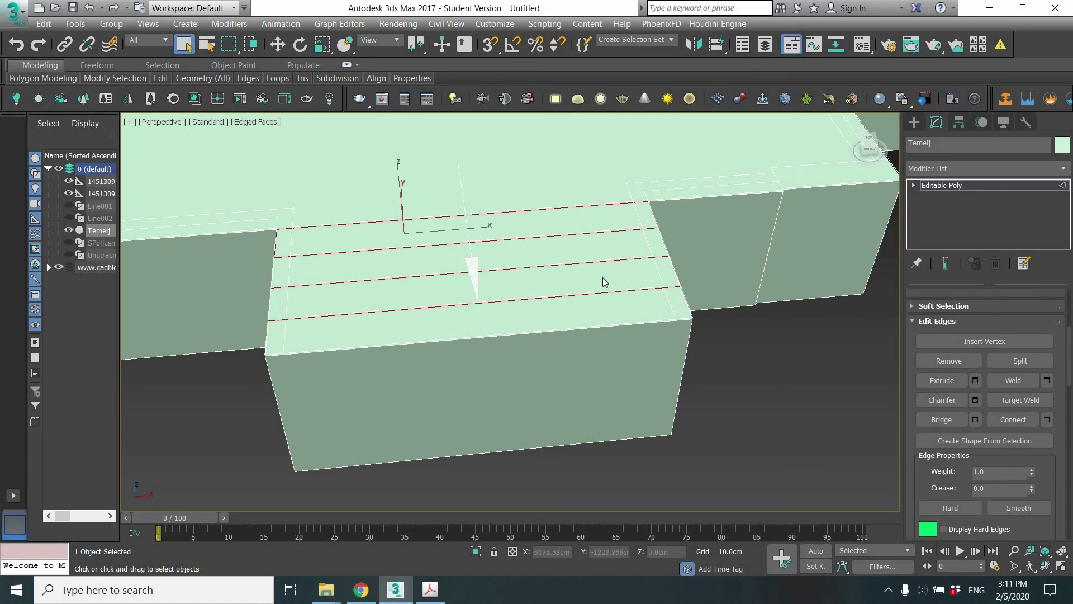
middle_click_drag(640, 292, 741, 292, "alt")
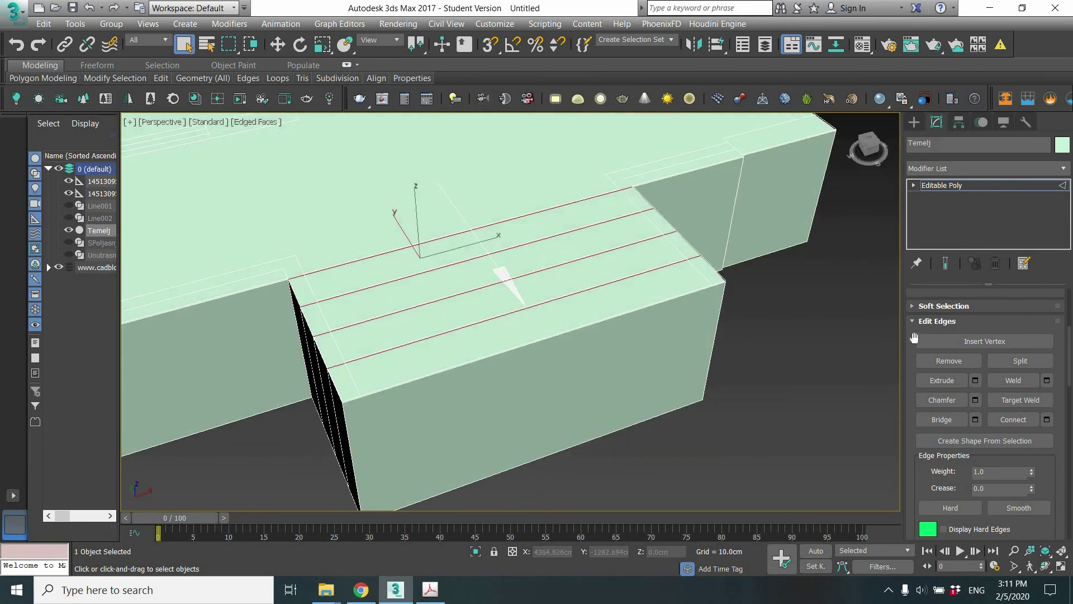
left_click(1046, 420)
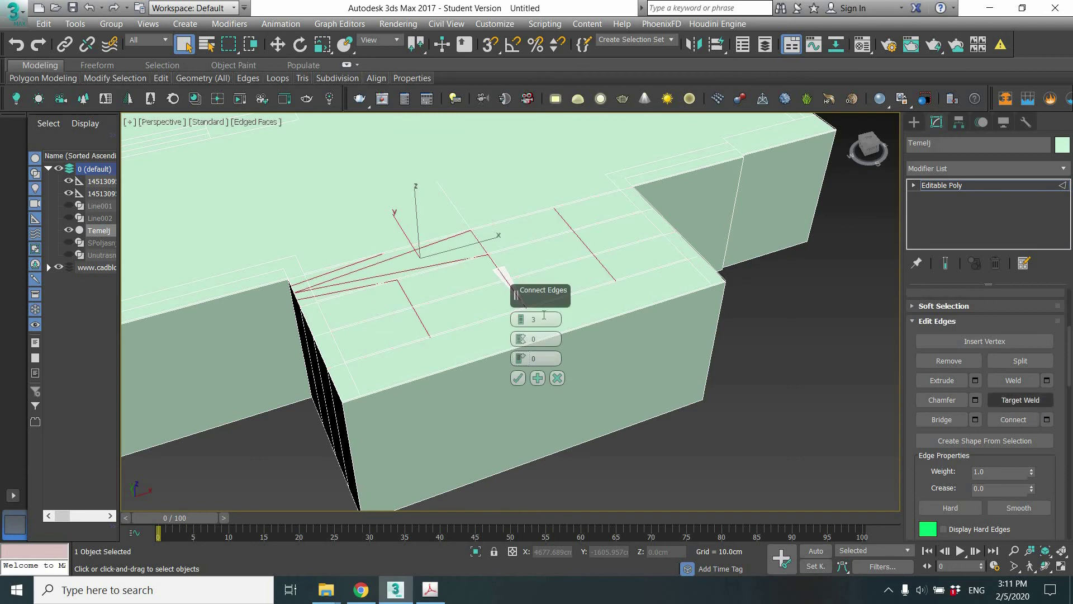
middle_click_drag(496, 257, 508, 243)
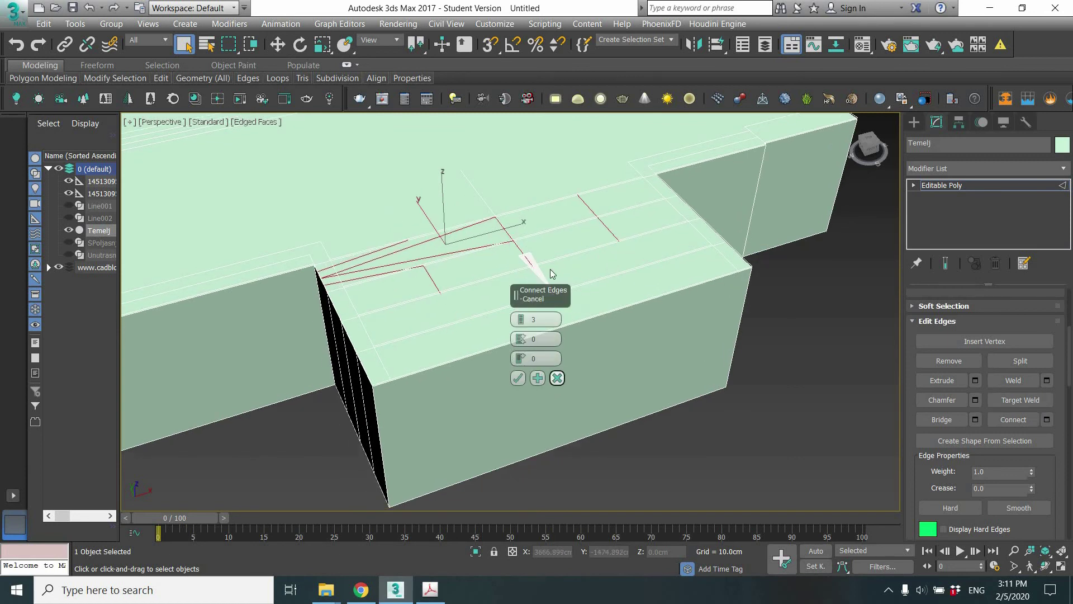
left_click(518, 378)
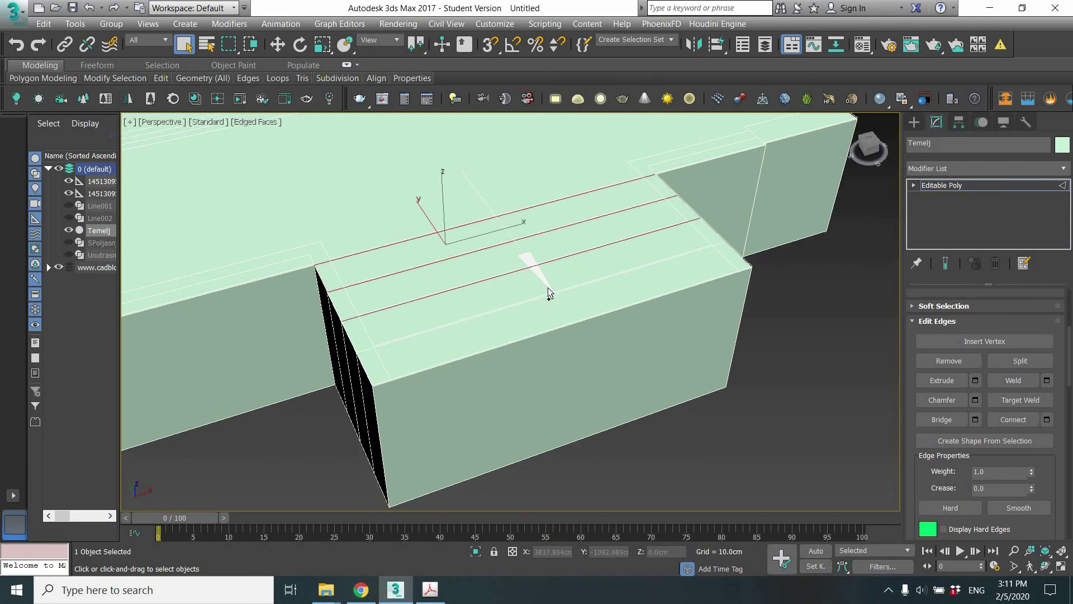
left_click(568, 331, "ctrl")
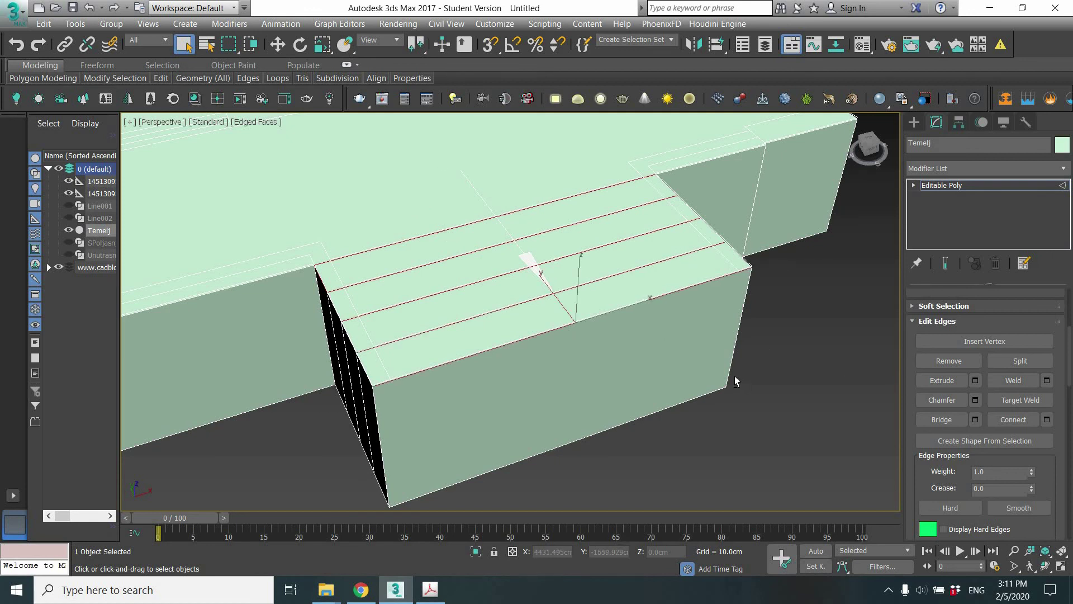
mouse_move(734, 376)
middle_mouse_down("alt")
mouse_move(622, 266)
mouse_move(783, 378)
middle_mouse_up("alt")
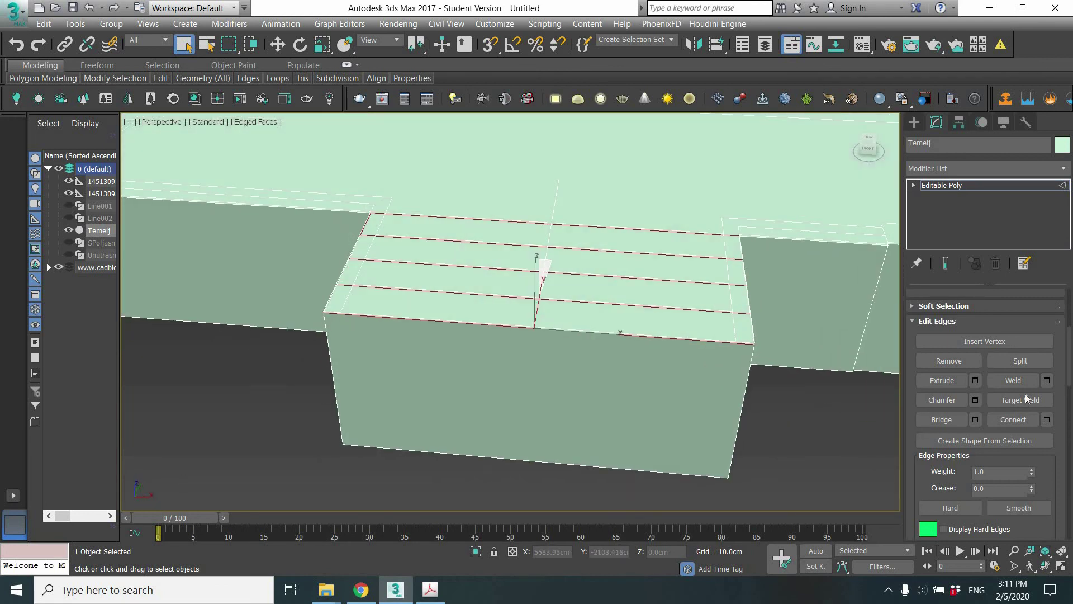
left_click(1043, 420)
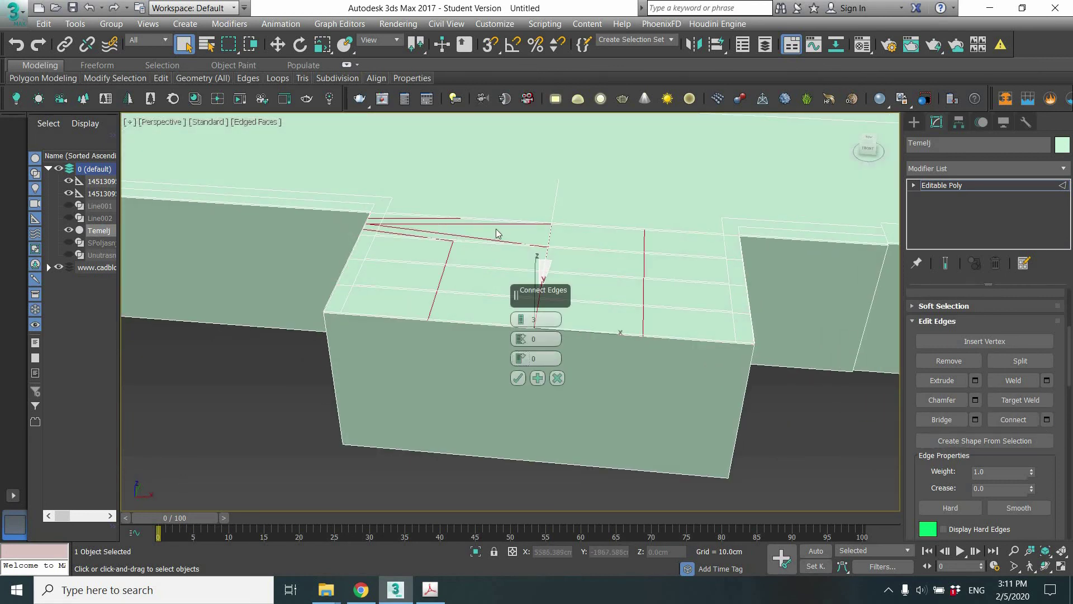
scroll(497, 233, "up", 3)
scroll(522, 242, "up", 1)
scroll(577, 247, "up", 1)
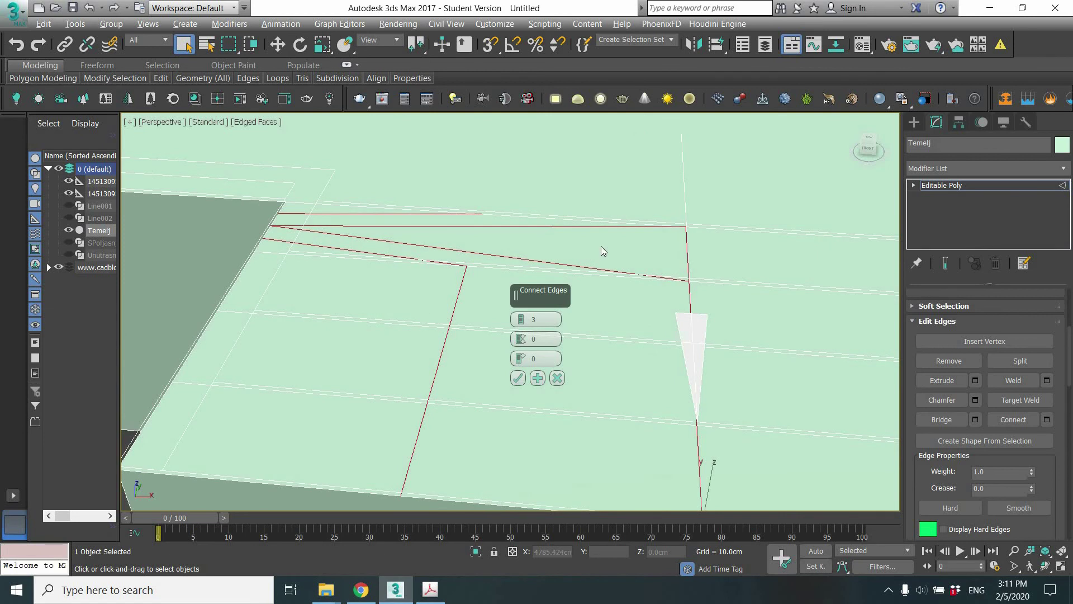
mouse_move(601, 251)
middle_mouse_down("alt")
mouse_move(658, 247)
mouse_move(460, 283)
mouse_move(408, 378)
mouse_move(396, 355)
mouse_move(498, 332)
middle_mouse_up("alt")
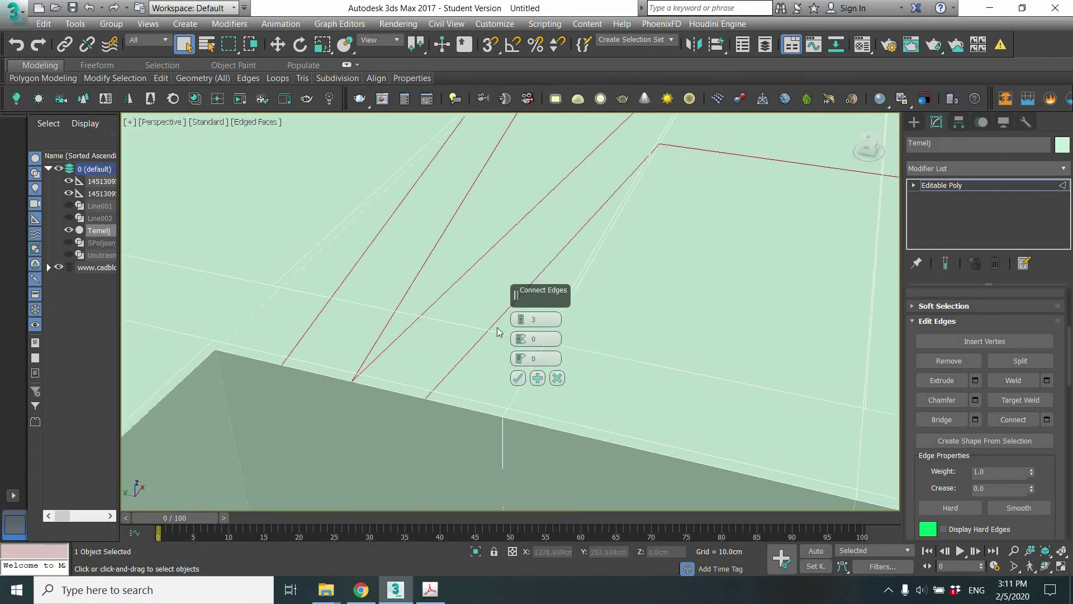
left_click(556, 378)
middle_click_drag(557, 378, 410, 358, "alt")
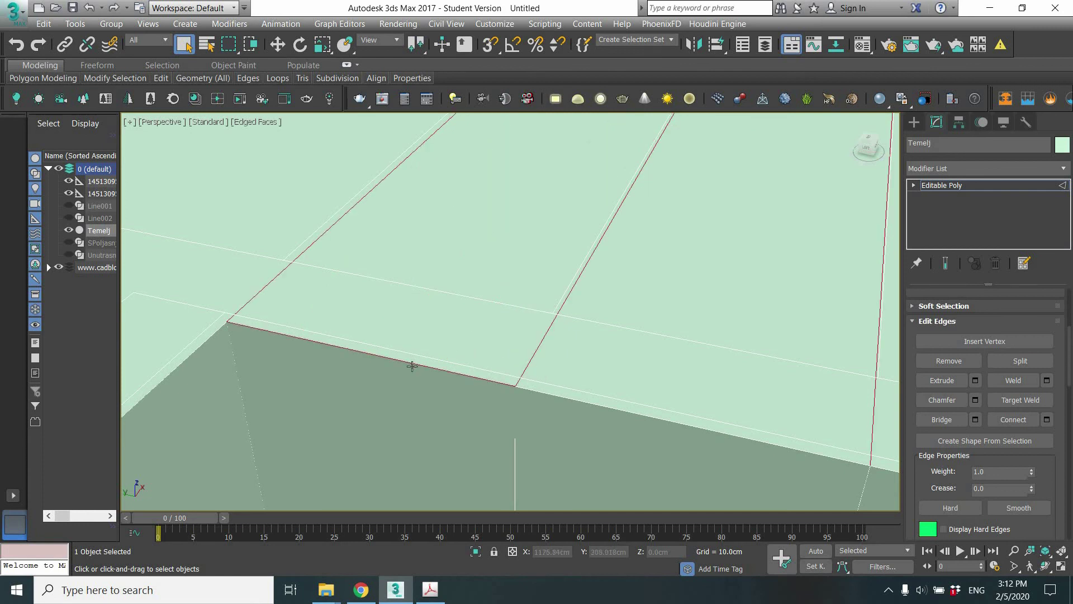
left_click(454, 371, "alt")
mouse_move(586, 305)
middle_mouse_down("alt")
mouse_move(471, 293)
mouse_move(647, 250)
mouse_move(687, 160)
mouse_move(80, 294)
mouse_move(259, 334)
mouse_move(580, 377)
mouse_move(549, 334)
middle_mouse_up("alt")
scroll(549, 334, "down", 5)
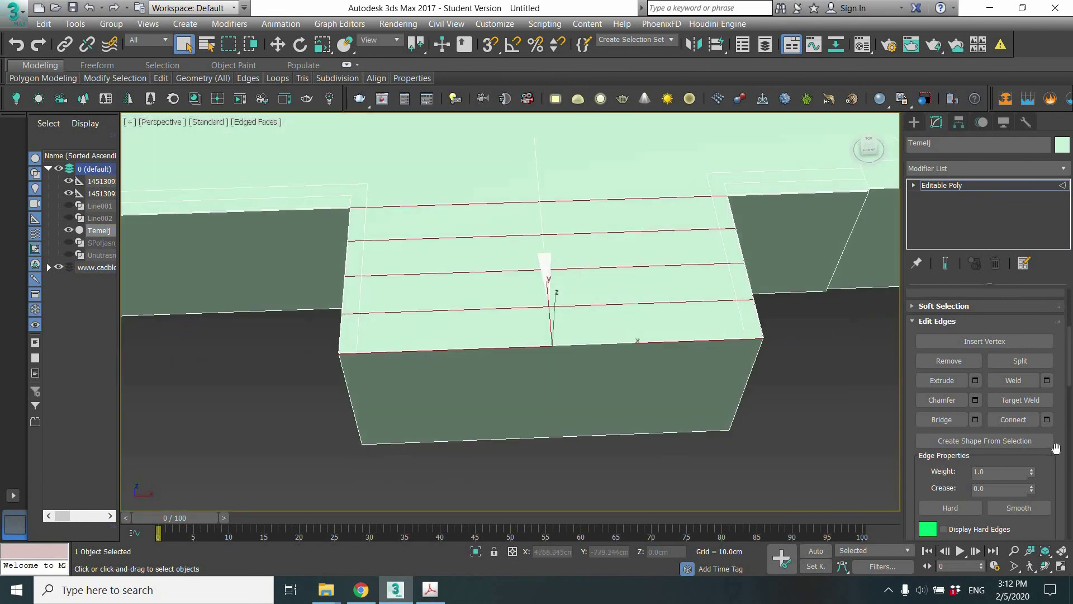
- Connect the stair top's long edges with 3 segments at pinch 83, checked from Top view
left_click(1048, 420)
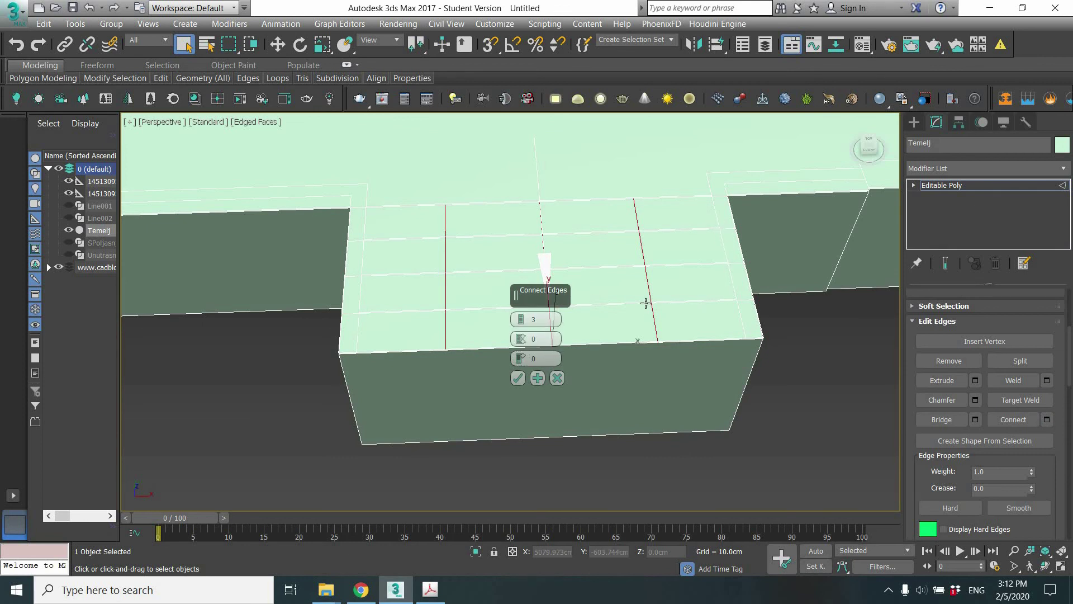
key("t")
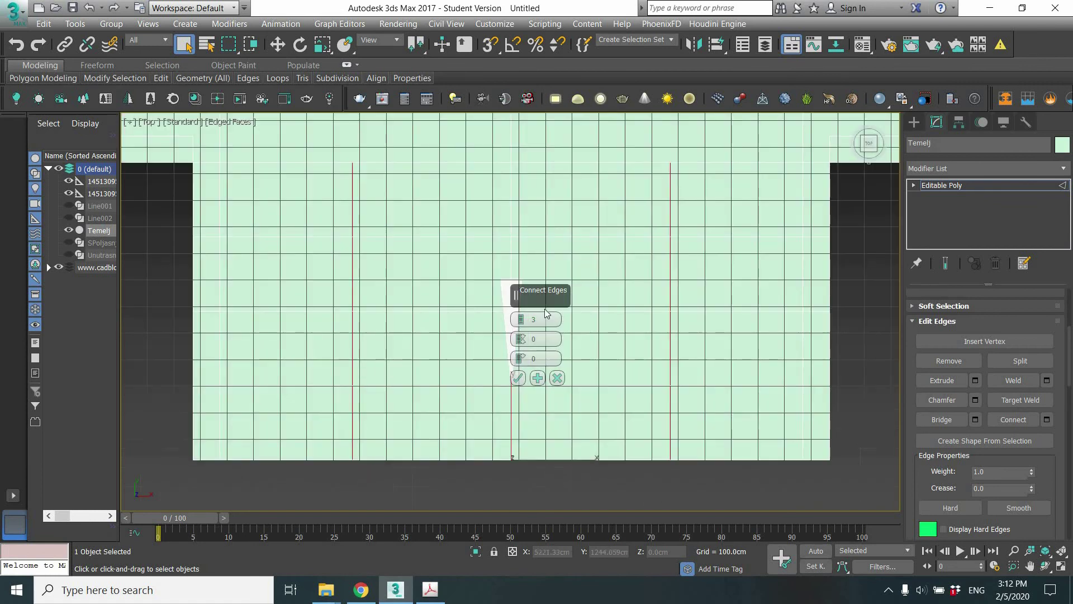
scroll(523, 245, "down", 2)
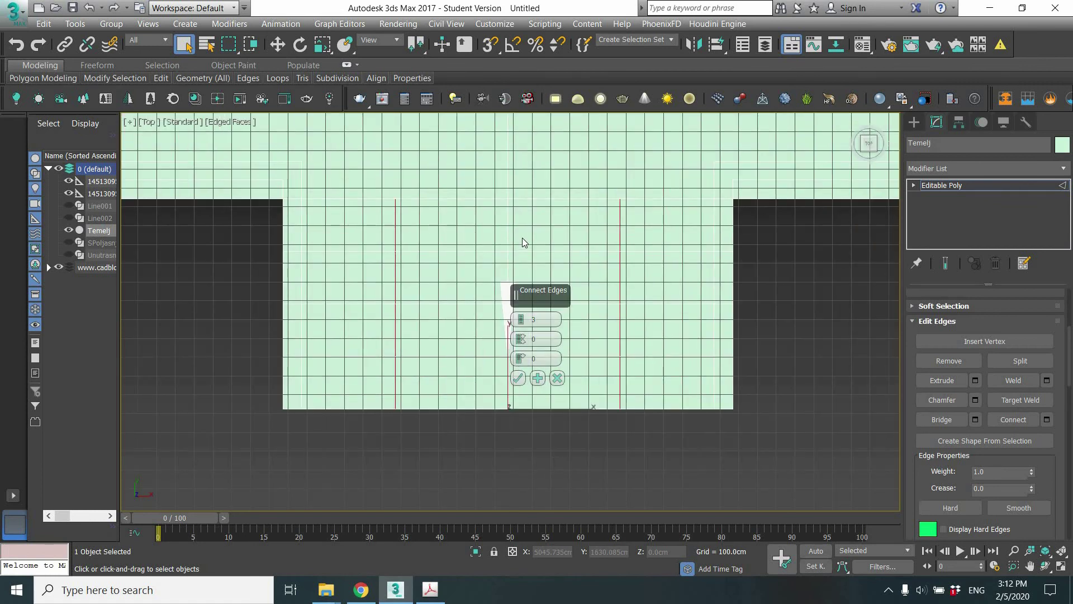
scroll(523, 237, "up", 1)
scroll(522, 237, "down", 1)
scroll(519, 237, "up", 1)
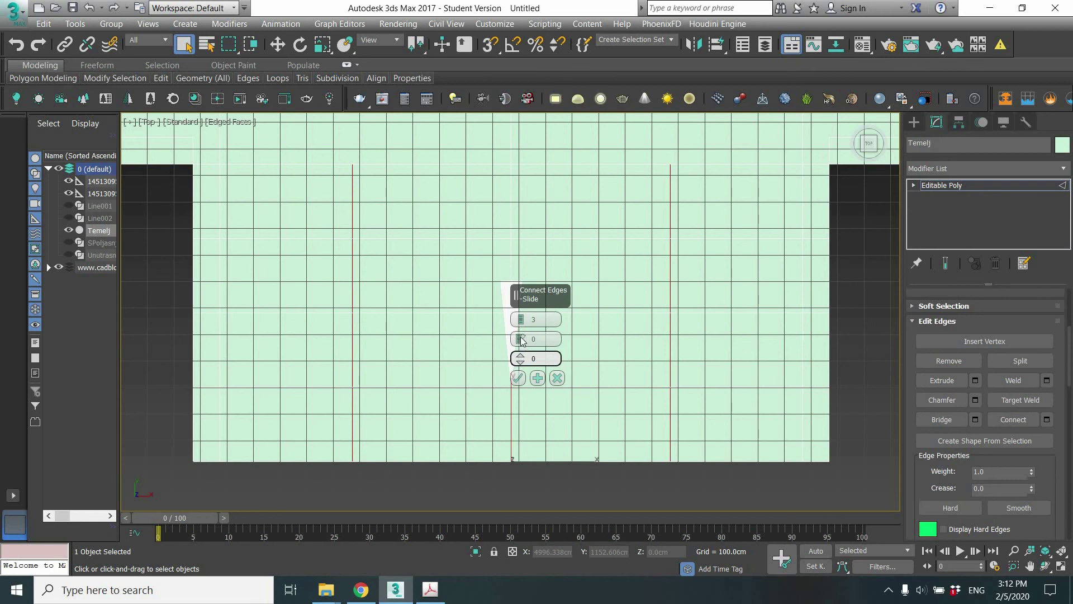
left_click_drag(521, 339, 537, 202)
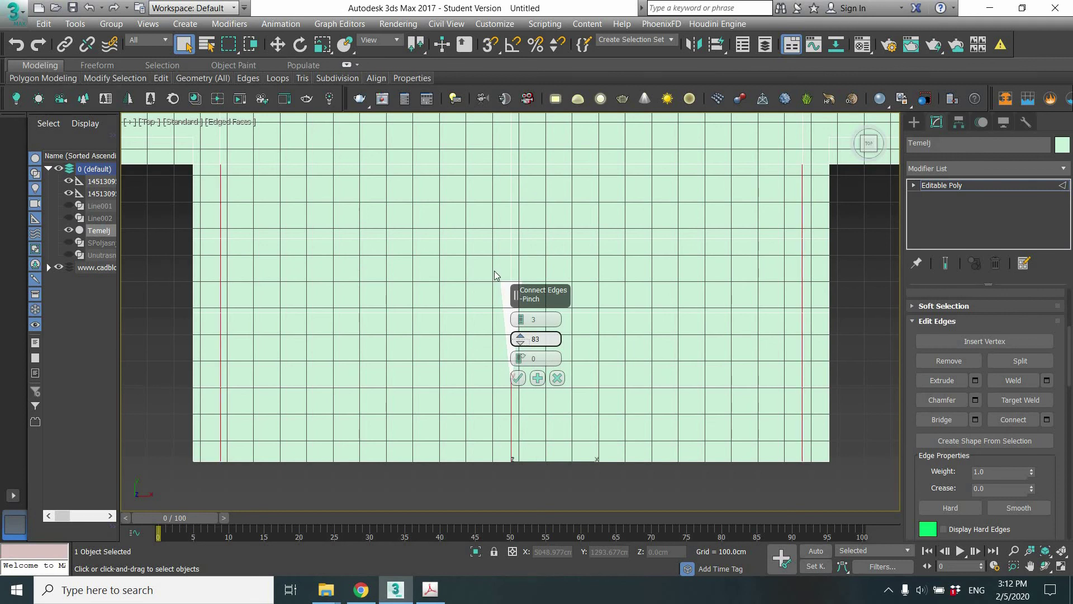
left_click(559, 379)
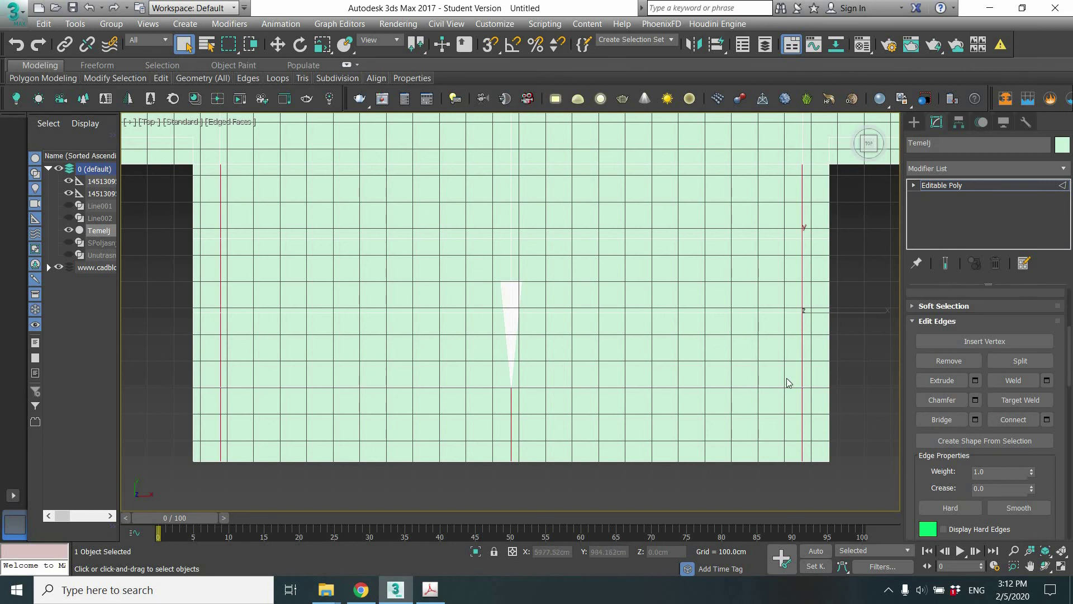
- Return to the Perspective view and orbit to a high view of the slab
key("p")
middle_click_drag(742, 335, 655, 295, "alt")
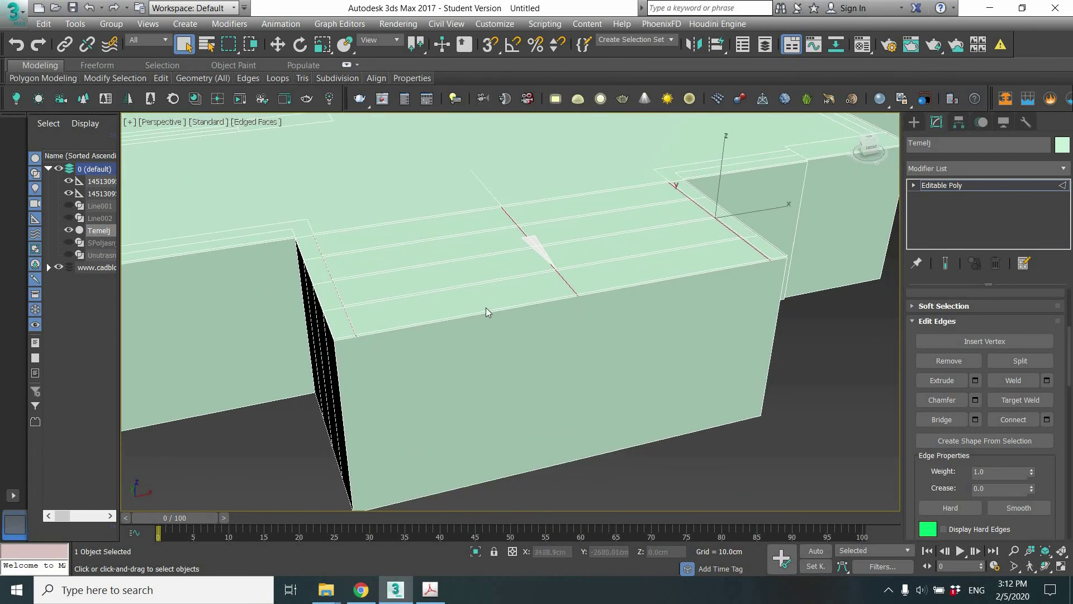
scroll(502, 287, "up", 2)
scroll(502, 286, "up", 2)
scroll(514, 300, "down", 4)
middle_click_drag(514, 300, 548, 263, "alt")
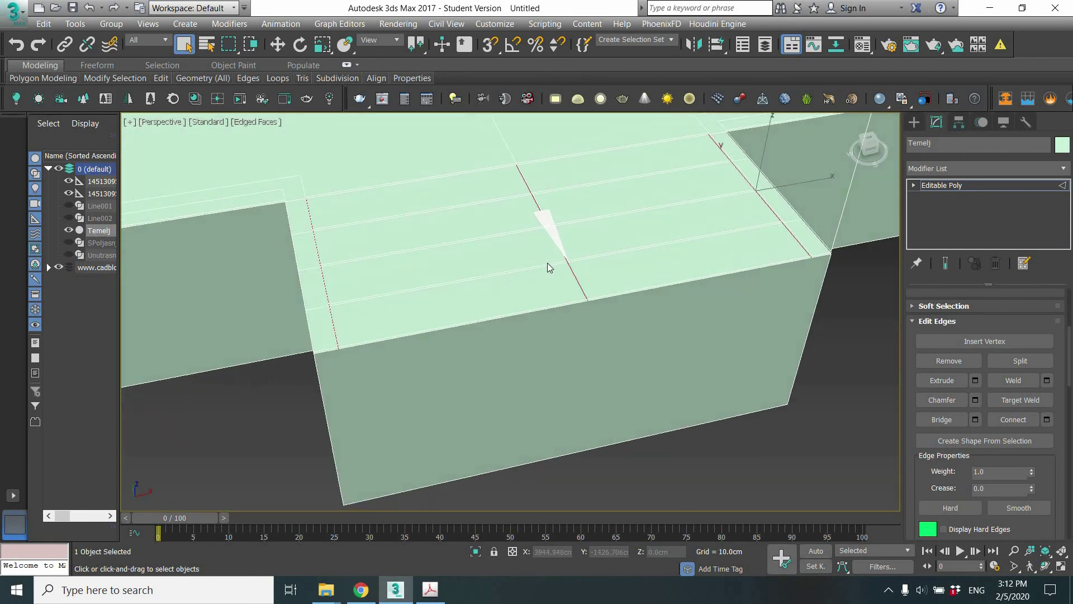
left_click(69, 185)
left_click(69, 193)
key("ctrl+z")
key("ctrl+z")
left_click(58, 268)
left_click(58, 266)
mouse_move(771, 324)
middle_mouse_down("alt")
mouse_move(723, 290)
mouse_move(689, 311)
mouse_move(757, 304)
mouse_move(771, 324)
mouse_move(719, 281)
middle_mouse_up("alt")
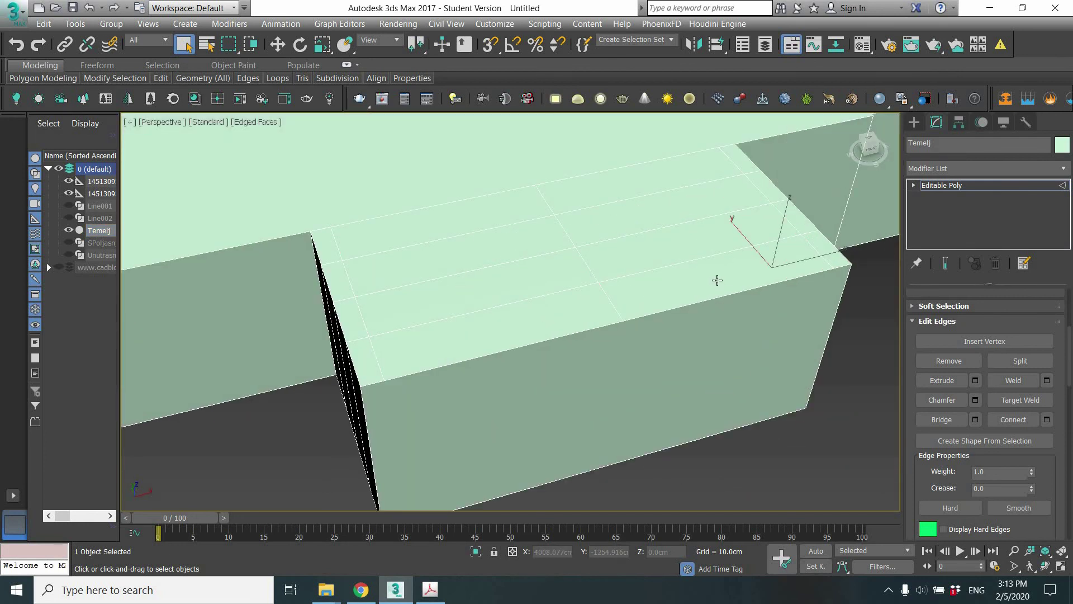
- Enter Polygon level and select the first two stair-block top polygons, shaded in red
key("4")
left_click(632, 289)
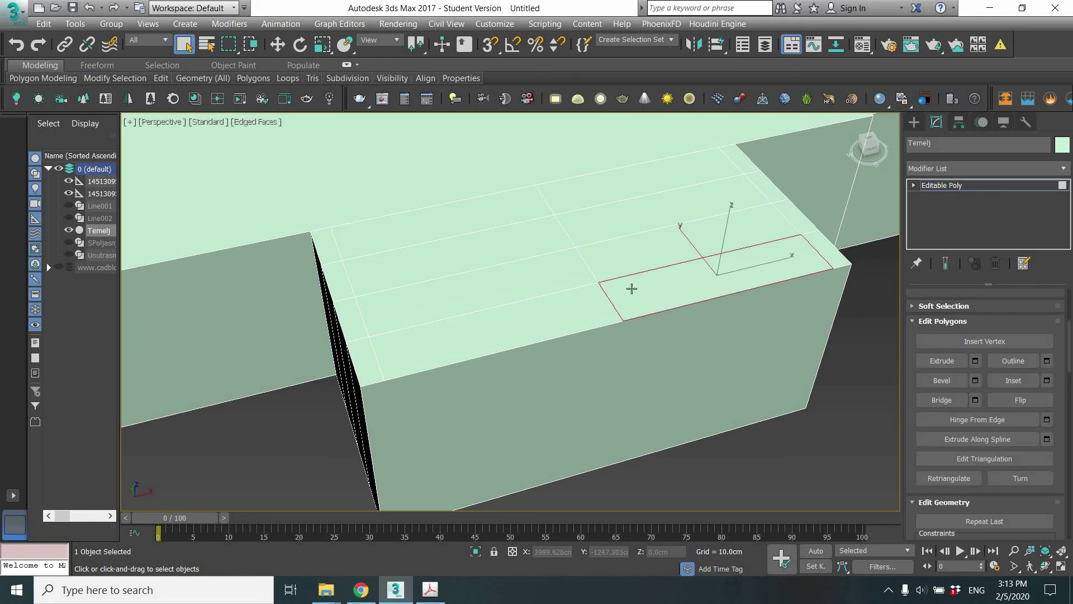
left_click(590, 304, "ctrl")
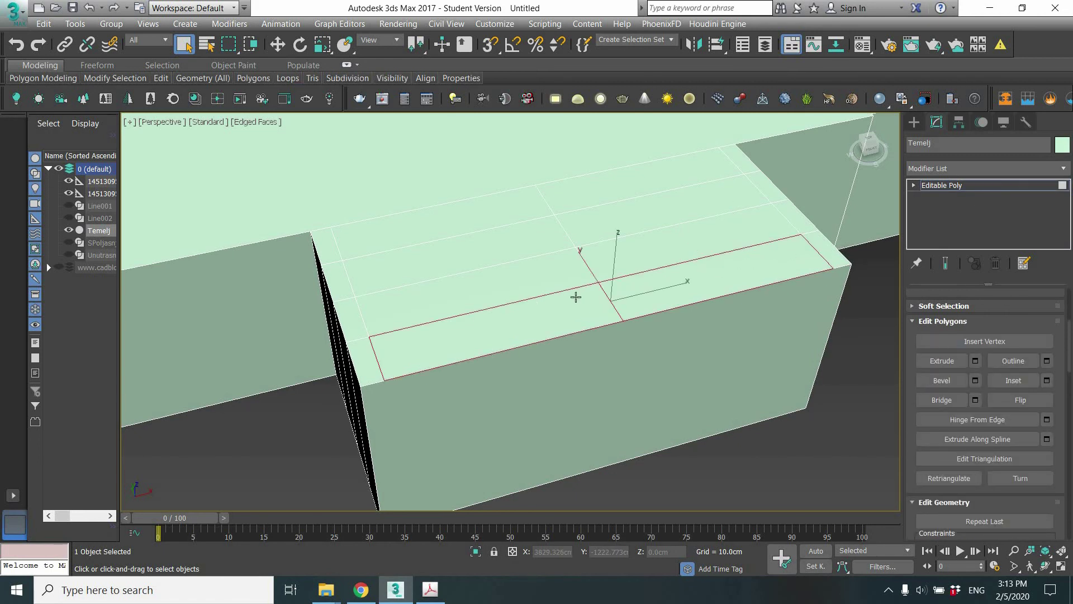
key("F4")
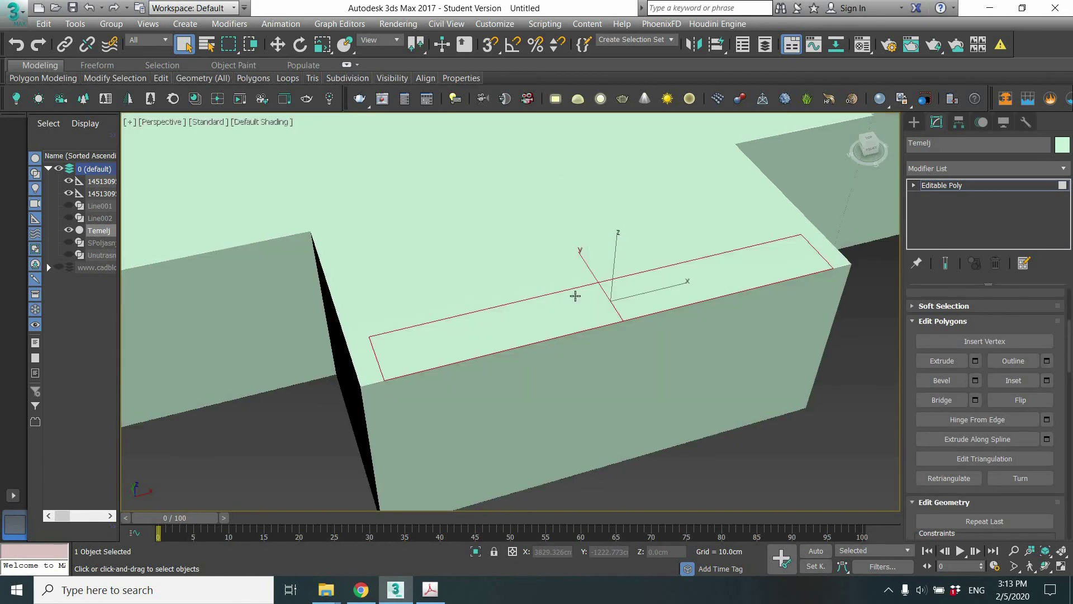
key("F4")
key("F2")
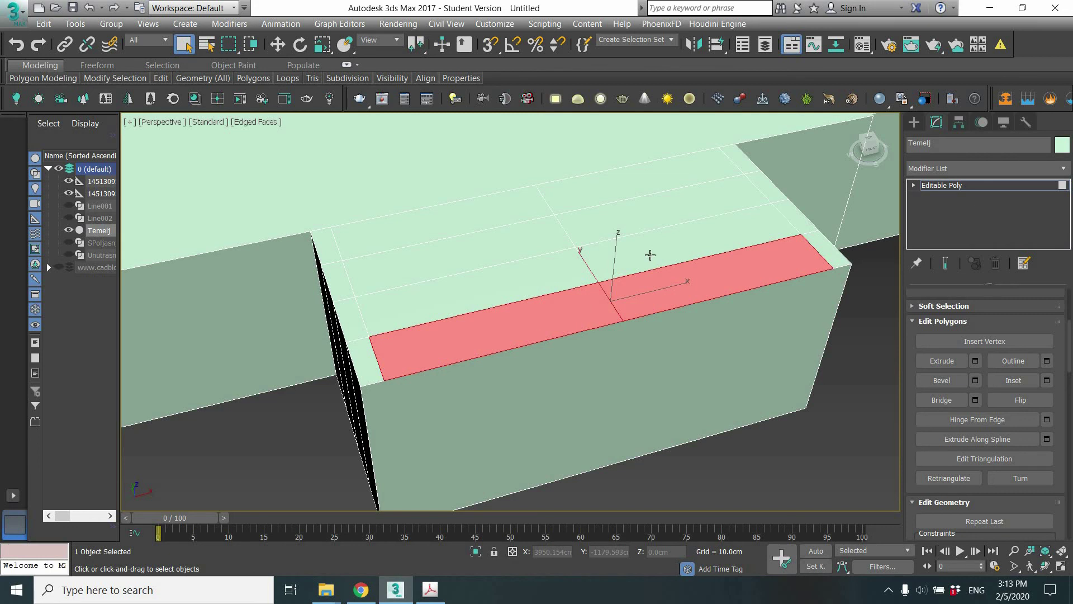
- Add the remaining front and back-row top polygons of the stair block to the selection
left_click(604, 262, "ctrl")
left_click(535, 249, "ctrl")
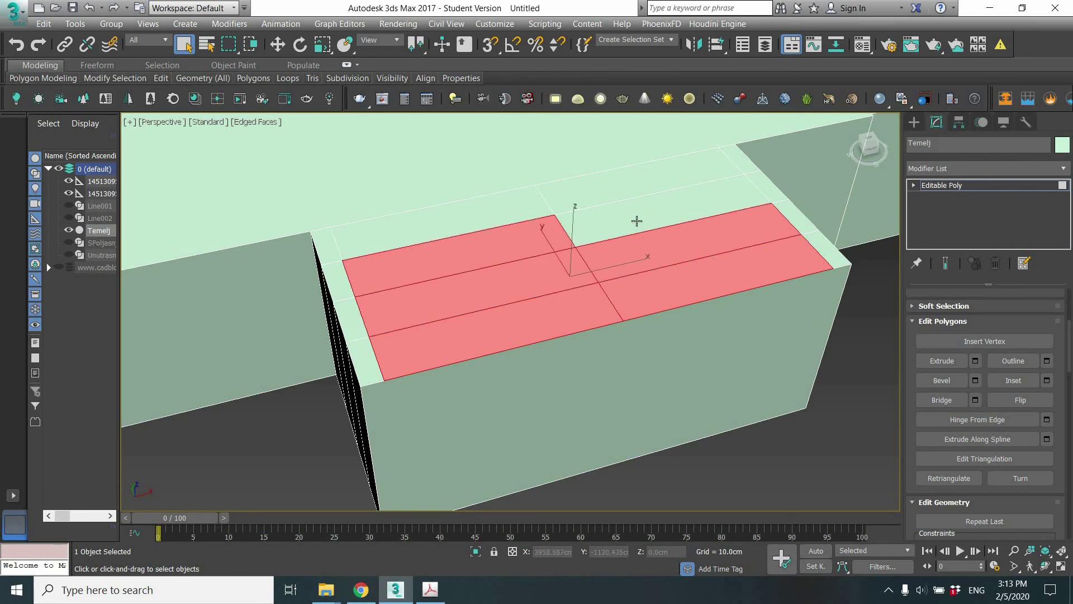
left_click(635, 220, "ctrl")
left_click(631, 196, "ctrl")
left_click(489, 216, "ctrl")
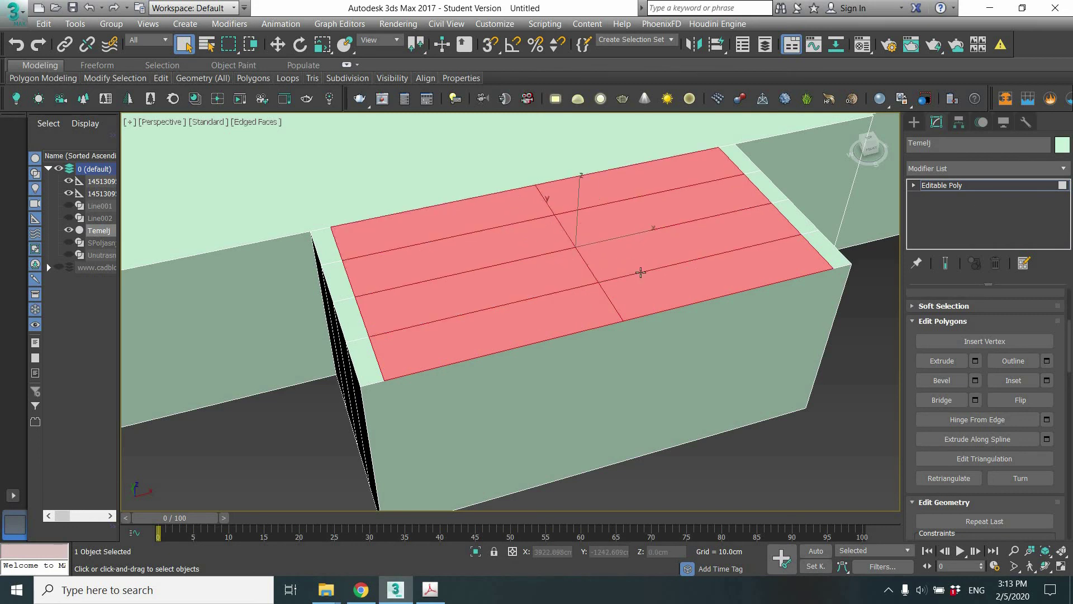
middle_click_drag(643, 274, 579, 226, "alt")
- Undo the trial move and extrude the selected top polygons down about -156.3 cm
key("w")
left_click_drag(579, 223, 577, 235)
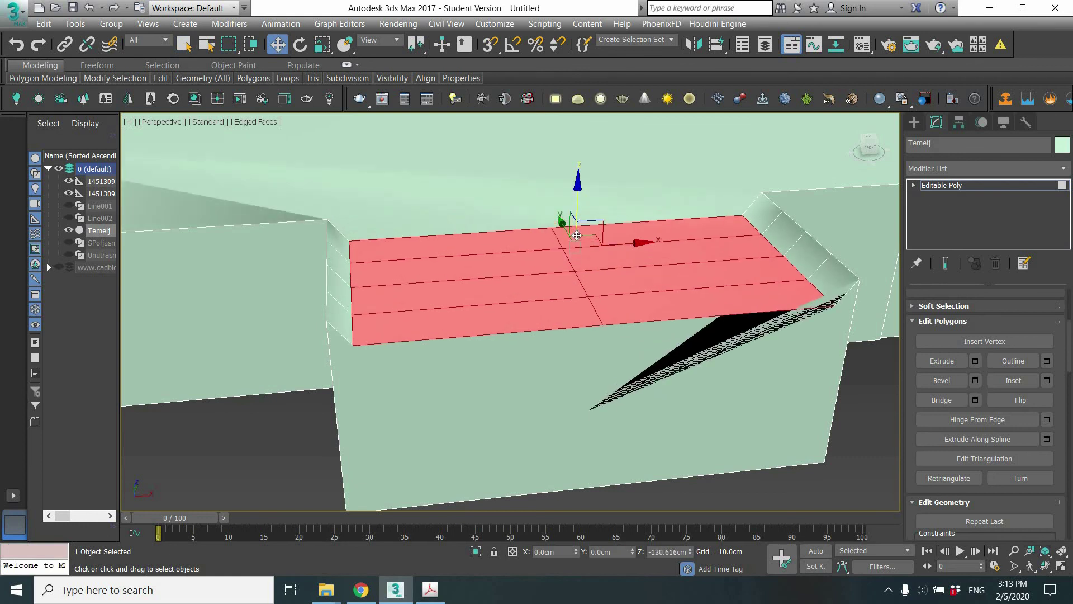
key("ctrl+z")
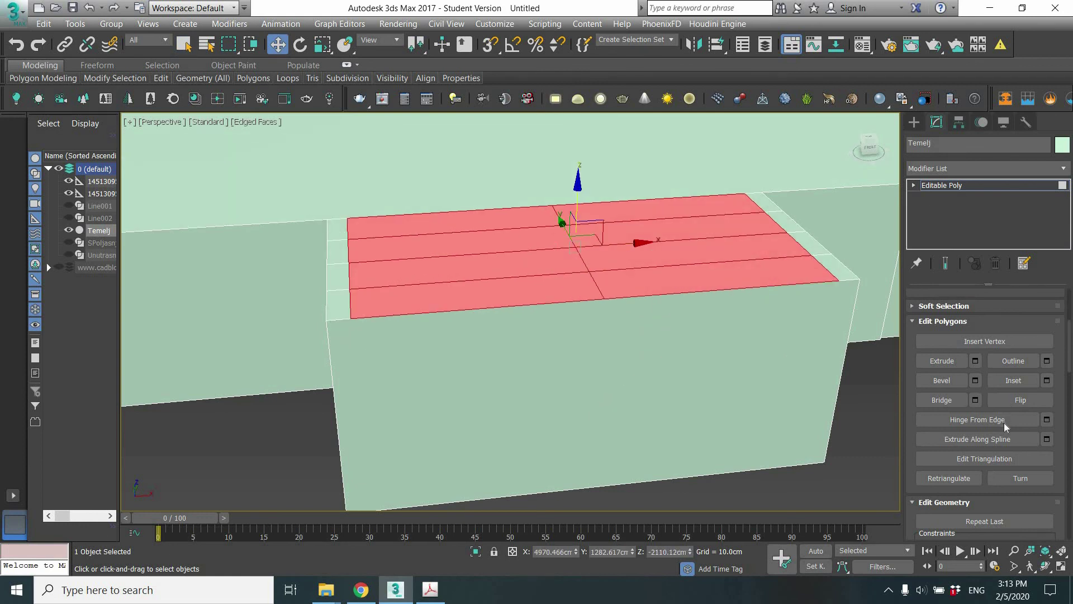
left_click(975, 361)
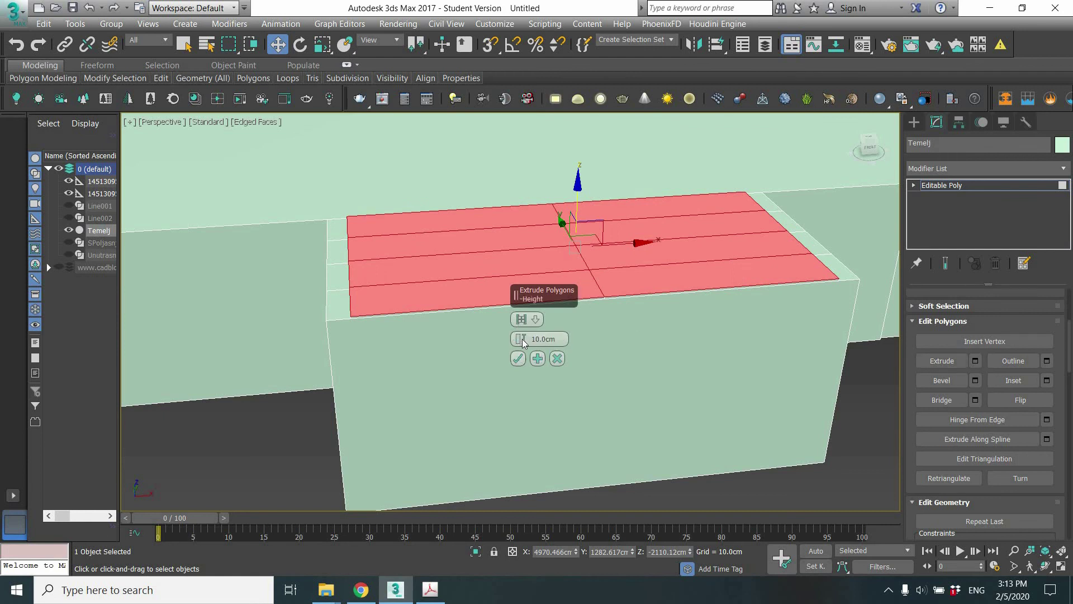
mouse_move(520, 338)
left_mouse_down()
mouse_move(542, 111)
mouse_move(614, 232)
mouse_move(613, 35)
mouse_move(618, 516)
left_mouse_up()
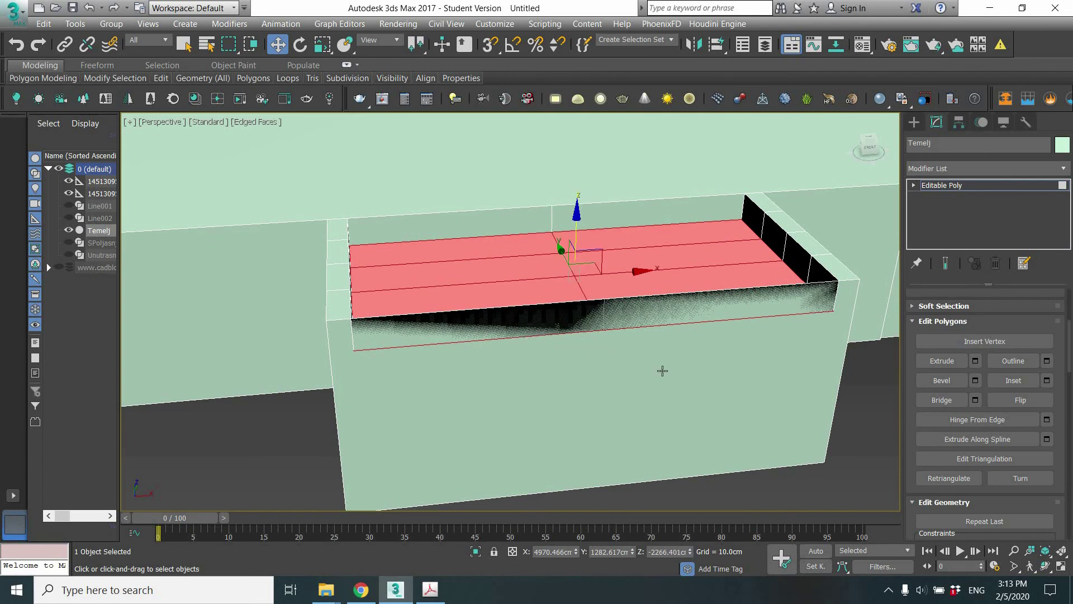
mouse_move(603, 354)
middle_mouse_down("alt")
mouse_move(644, 366)
mouse_move(671, 299)
middle_mouse_up("alt")
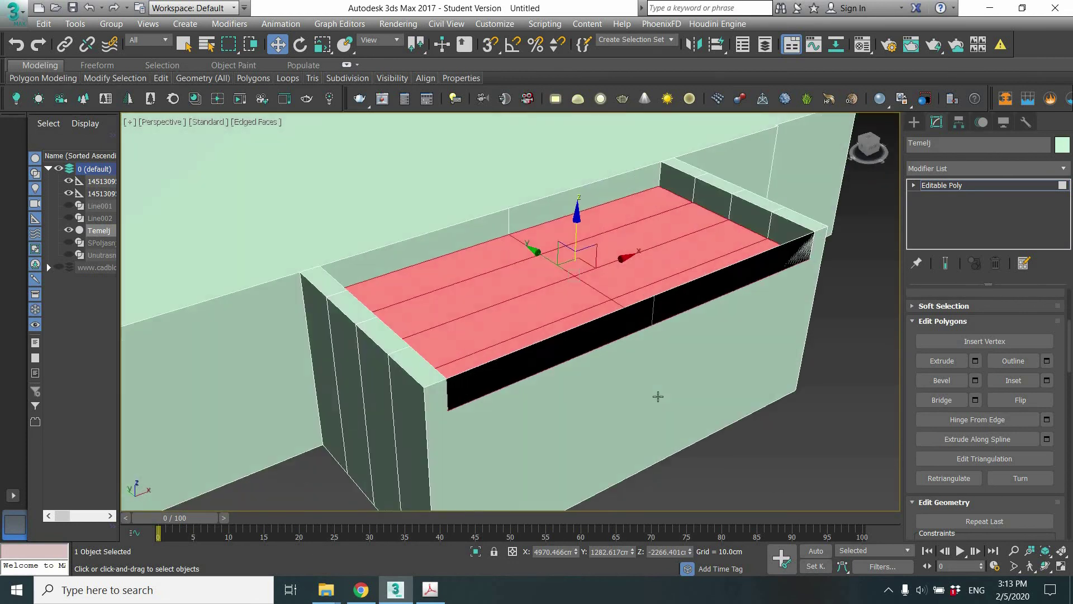
- Select the remaining top strips and Shift-move them down to form a lower step
left_click(672, 299, "ctrl")
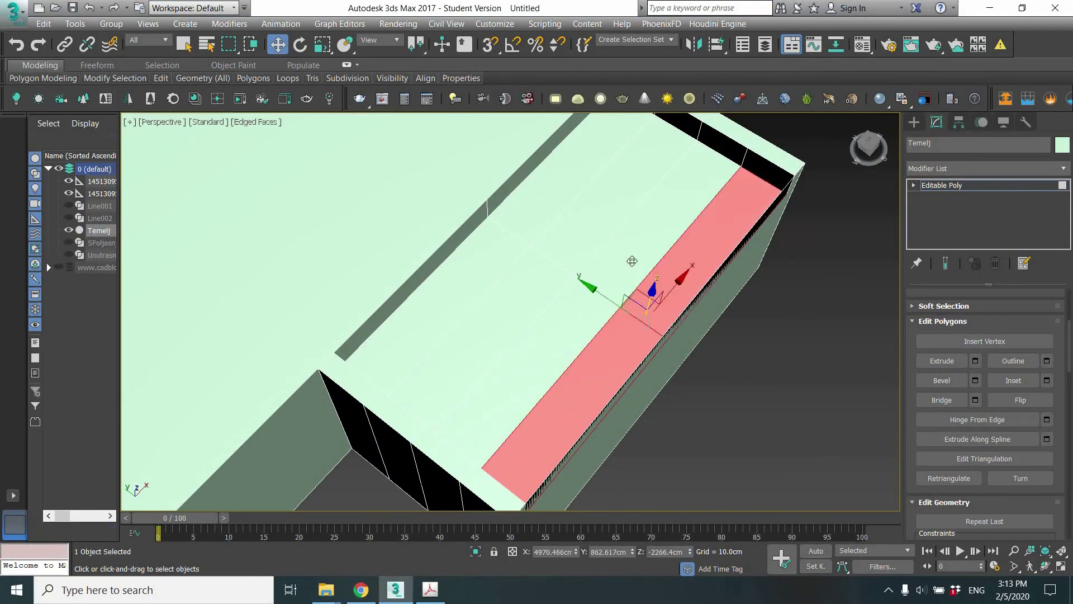
left_click(634, 265, "ctrl")
left_click(593, 232, "ctrl")
left_click(559, 322, "ctrl")
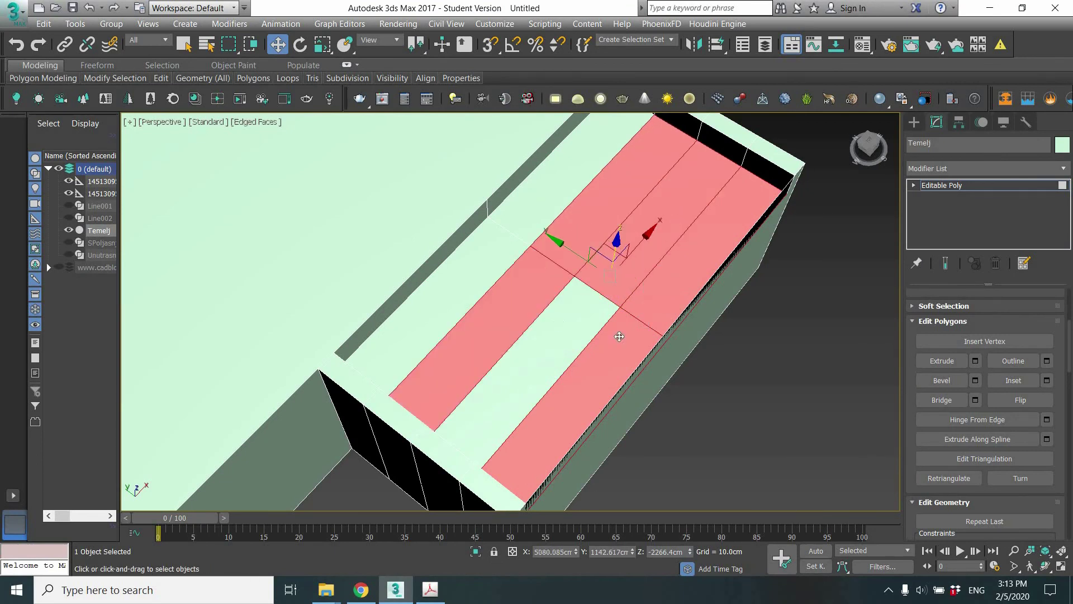
left_click(537, 347, "ctrl")
middle_click_drag(537, 347, 598, 243, "alt")
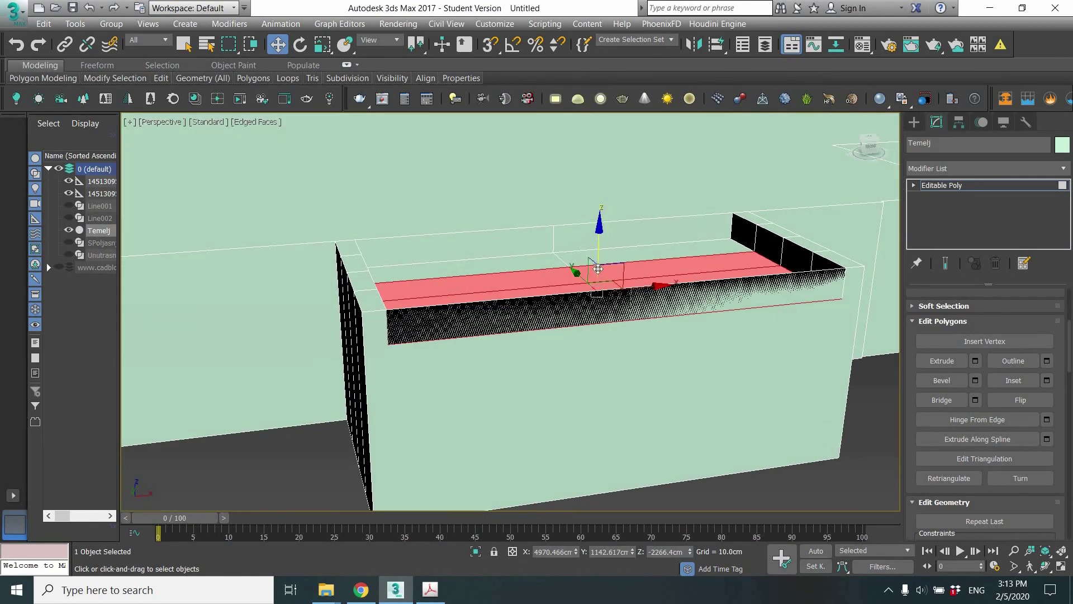
left_click_drag(598, 269, 597, 321)
key("Return")
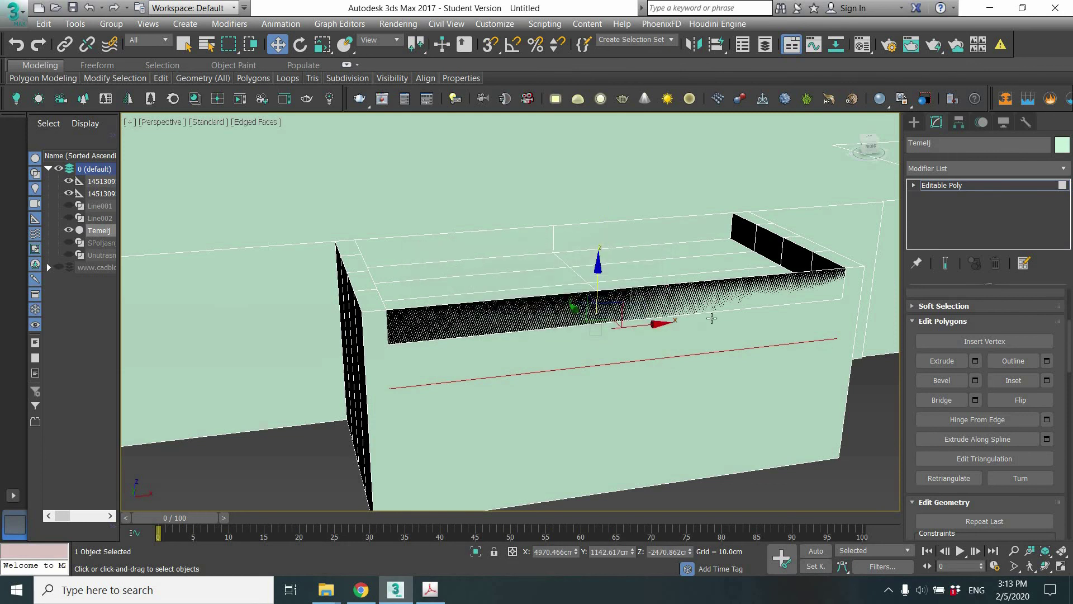
middle_click_drag(712, 318, 688, 280, "alt")
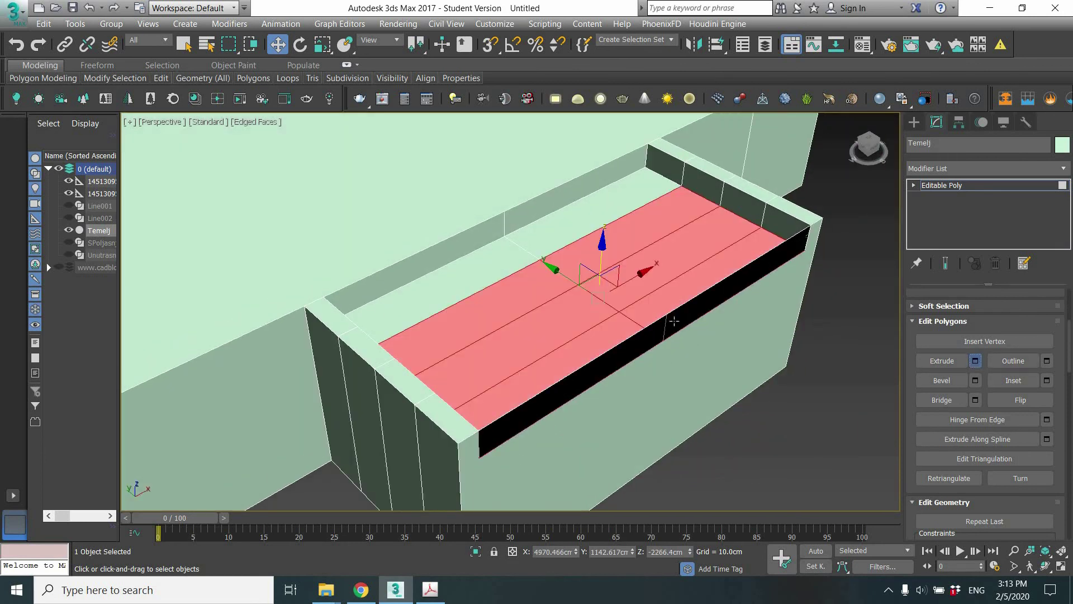
left_click_drag(674, 321, 674, 347)
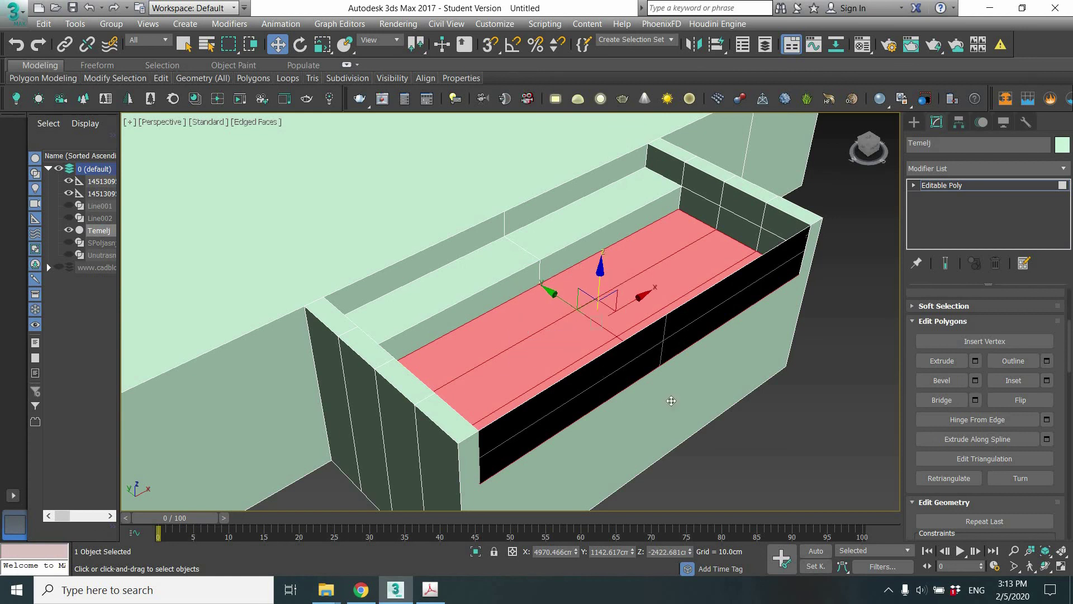
- Delete the box's outer side face, thin top-edge face and front faces to open the stairs
left_click(671, 401)
key("Delete")
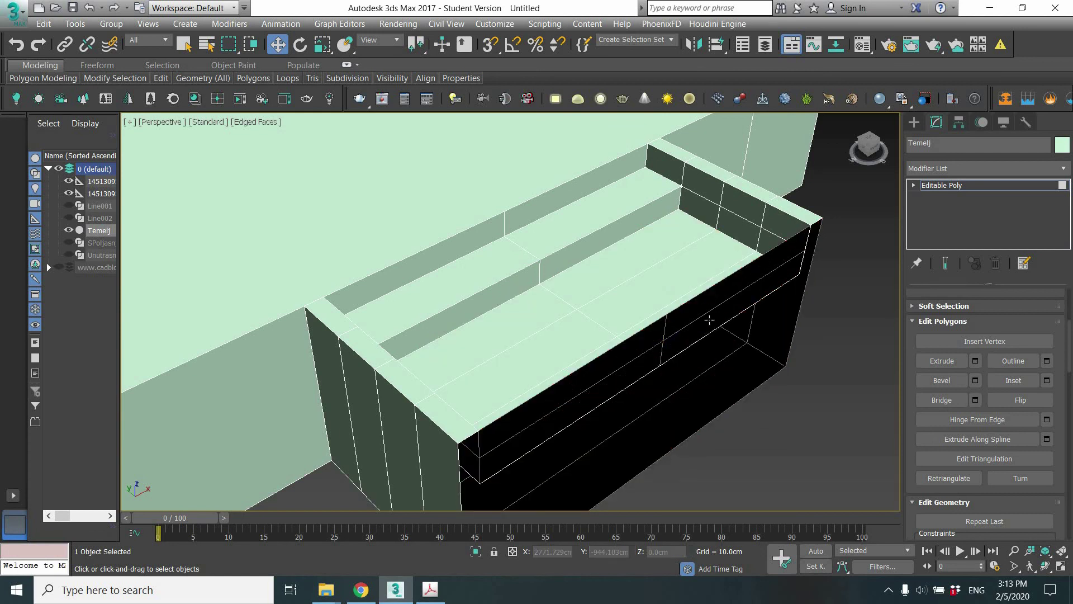
left_click(714, 304)
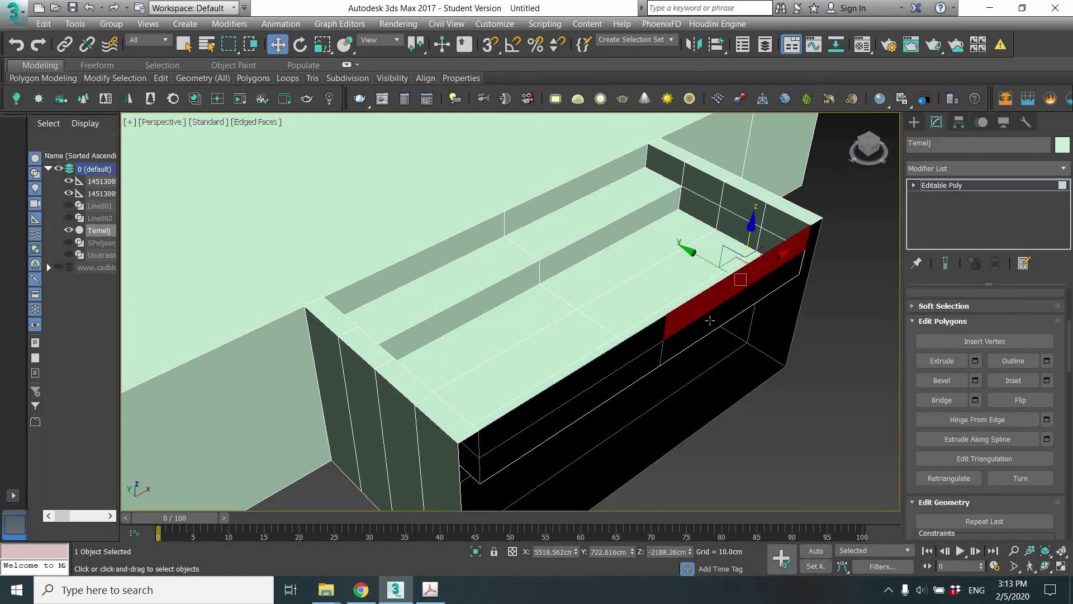
key("Delete")
left_click(626, 375)
key("Delete")
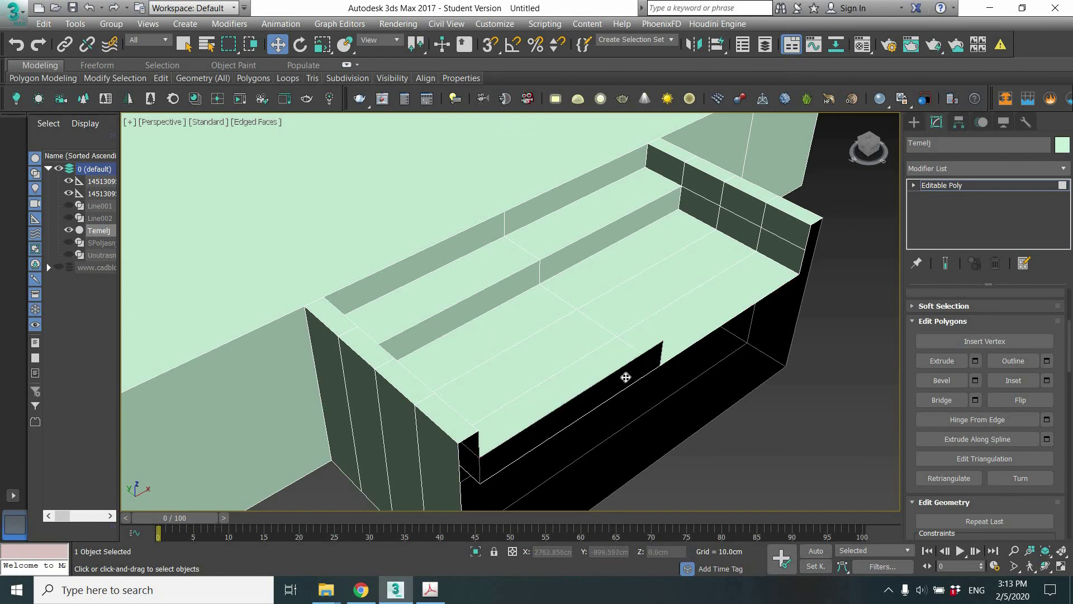
key("Delete")
mouse_move(646, 296)
middle_mouse_down("alt")
mouse_move(630, 289)
mouse_move(719, 304)
mouse_move(685, 287)
mouse_move(673, 301)
mouse_move(635, 295)
middle_mouse_up("alt")
scroll(685, 287, "up", 2)
scroll(667, 285, "down", 5)
scroll(633, 289, "up", 3)
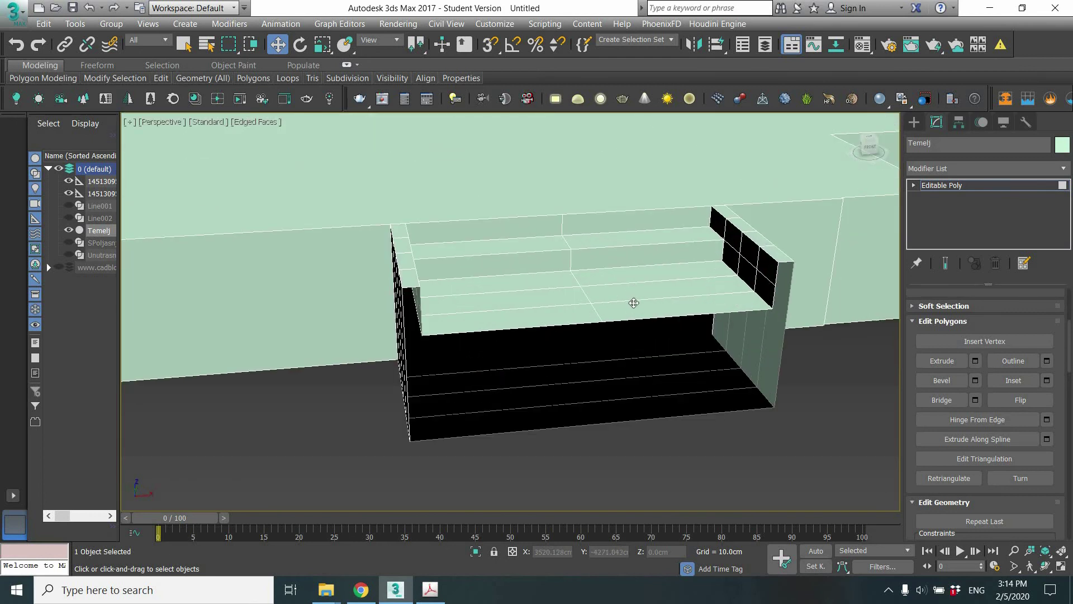
- Select and extrude the lowest step's two front strips, then undo the mistaken extrusion
left_click(634, 303)
left_click(576, 295, "ctrl")
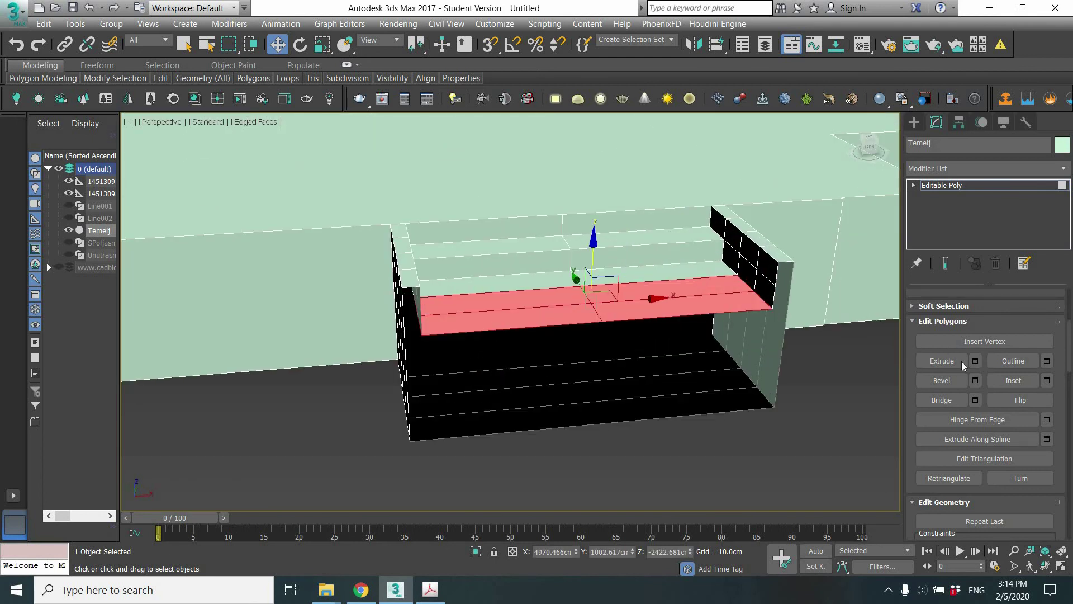
left_click(976, 361)
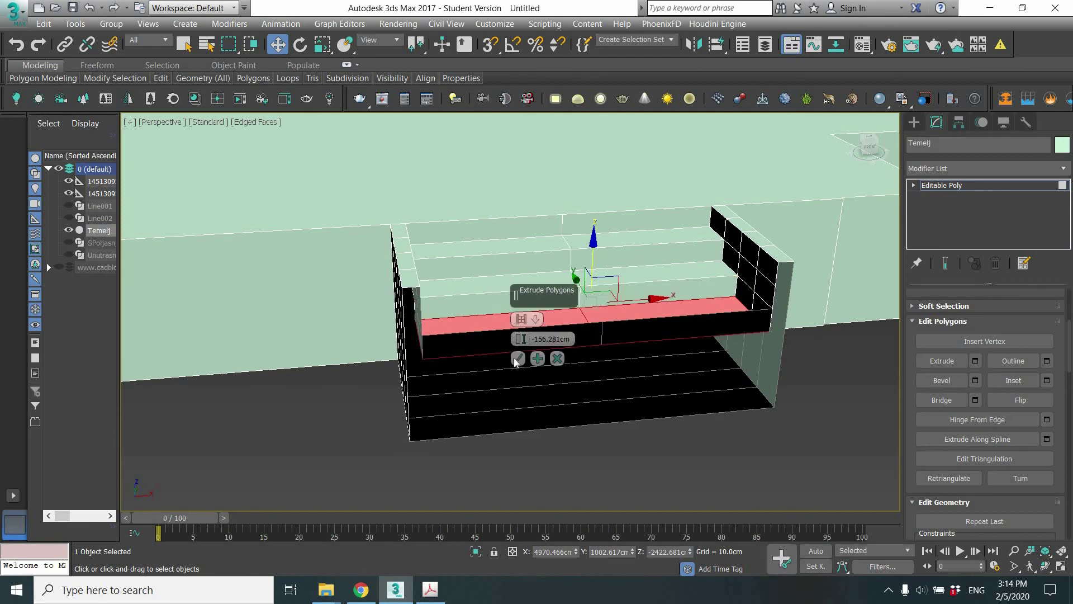
left_click(518, 358)
left_click(663, 332, "alt")
key("ctrl+z")
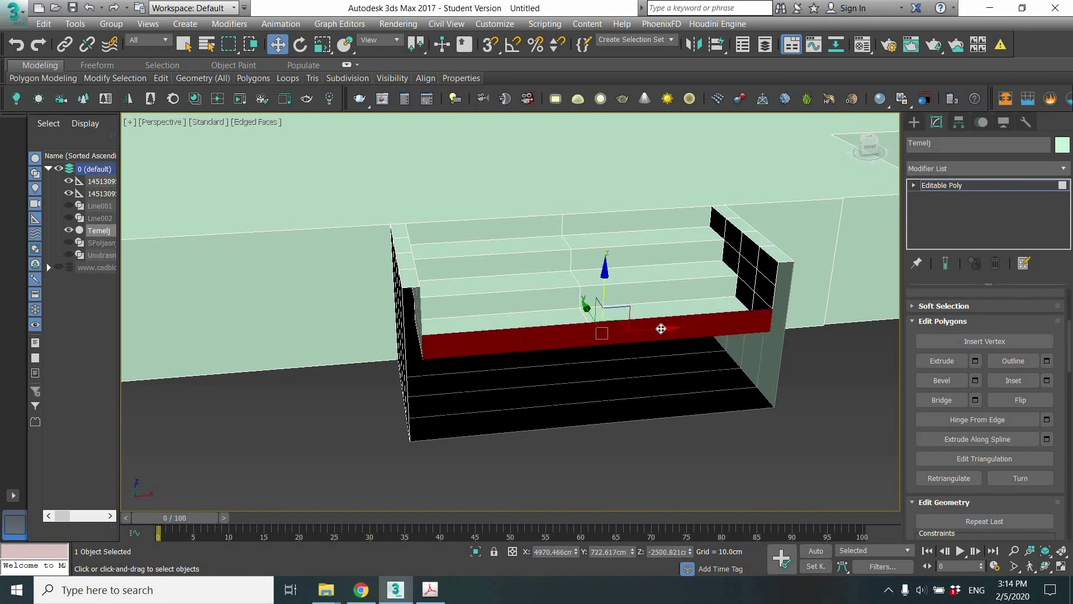
key("ctrl+z")
key("ctrl+z")
key("ctrl+z")
- Reselect both front strips and extrude them down by -156.281 cm
left_click(621, 335)
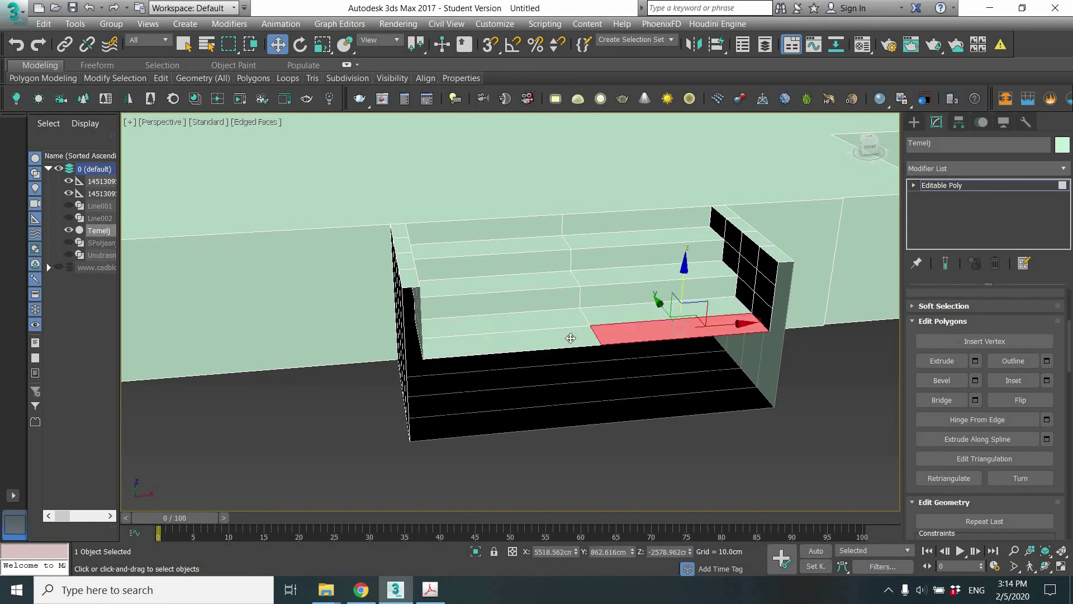
left_click(570, 337, "ctrl")
left_click(975, 362)
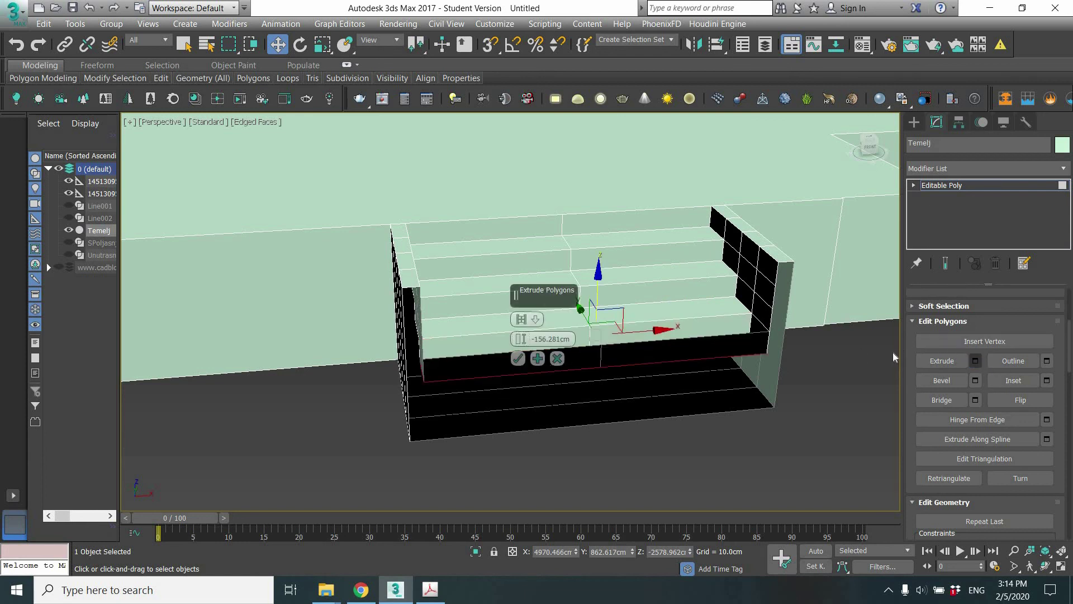
left_click(669, 344)
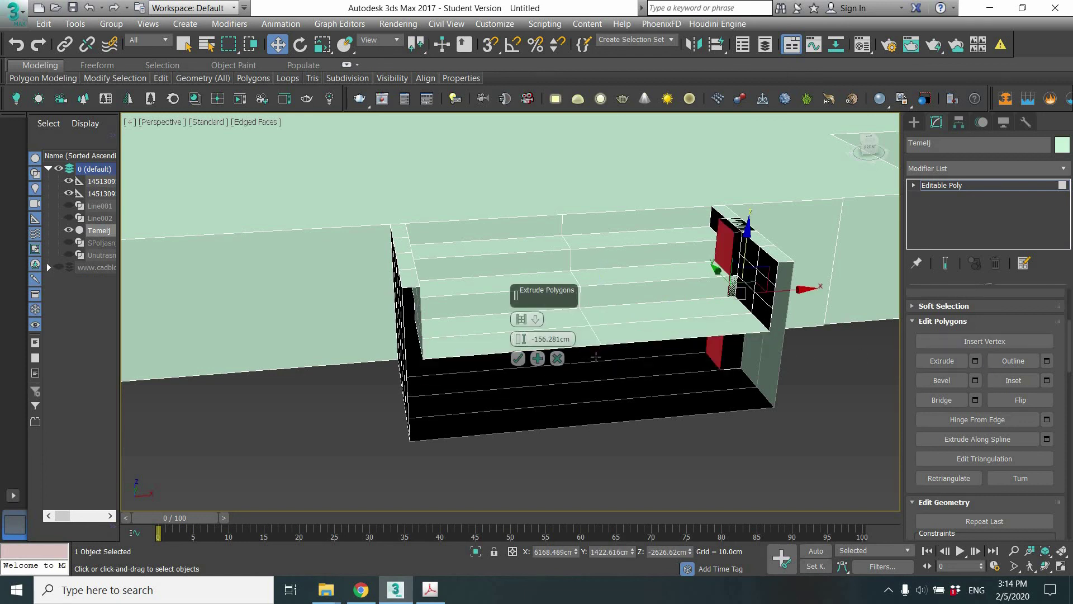
left_click(716, 343)
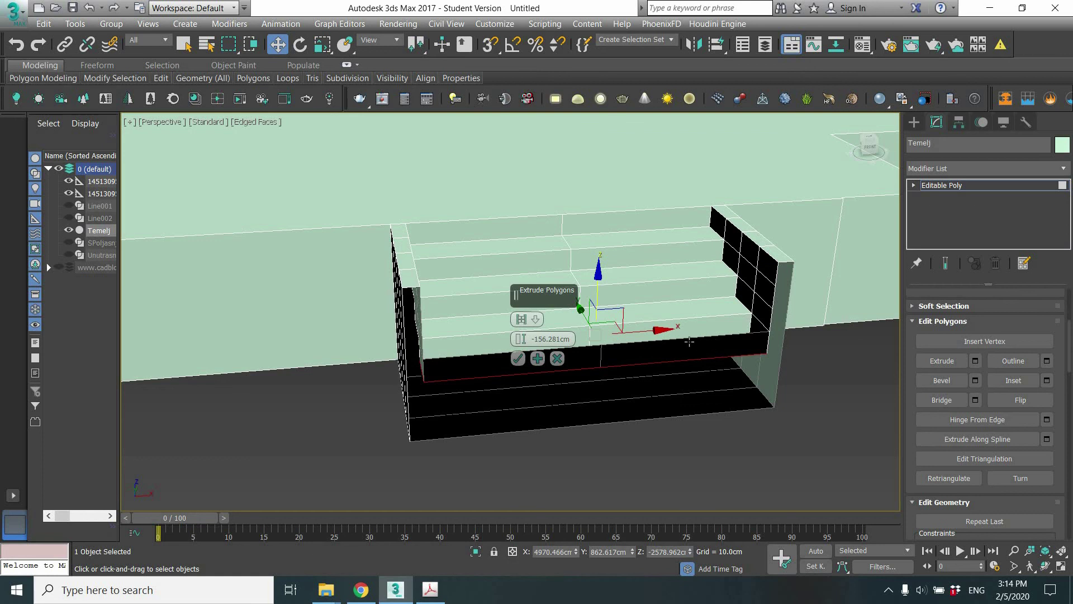
left_click(518, 358)
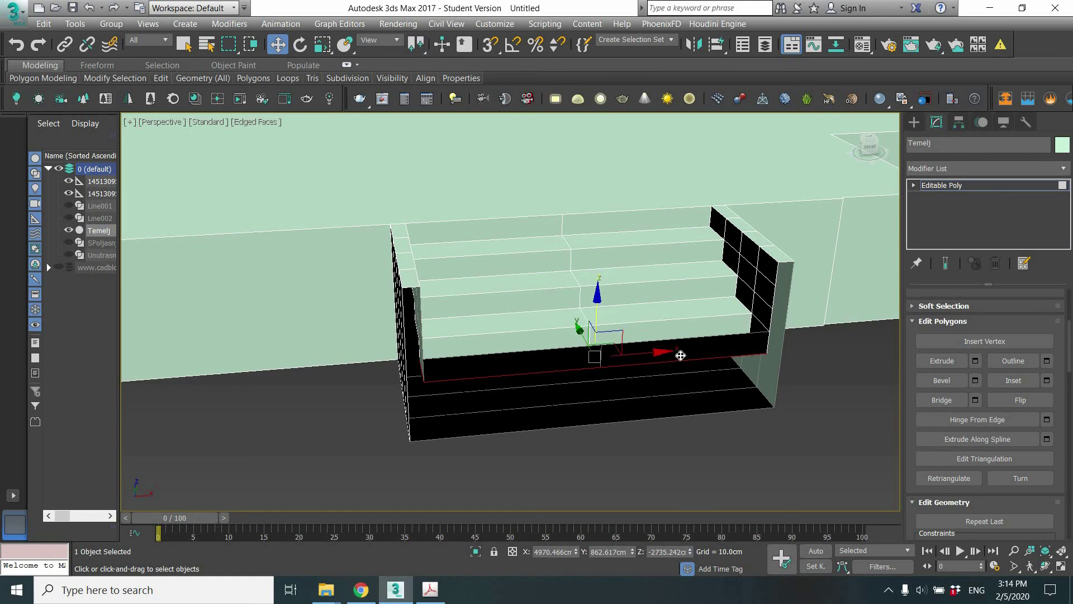
- Delete the front faces closing off the lowest step
left_click(556, 356, "ctrl")
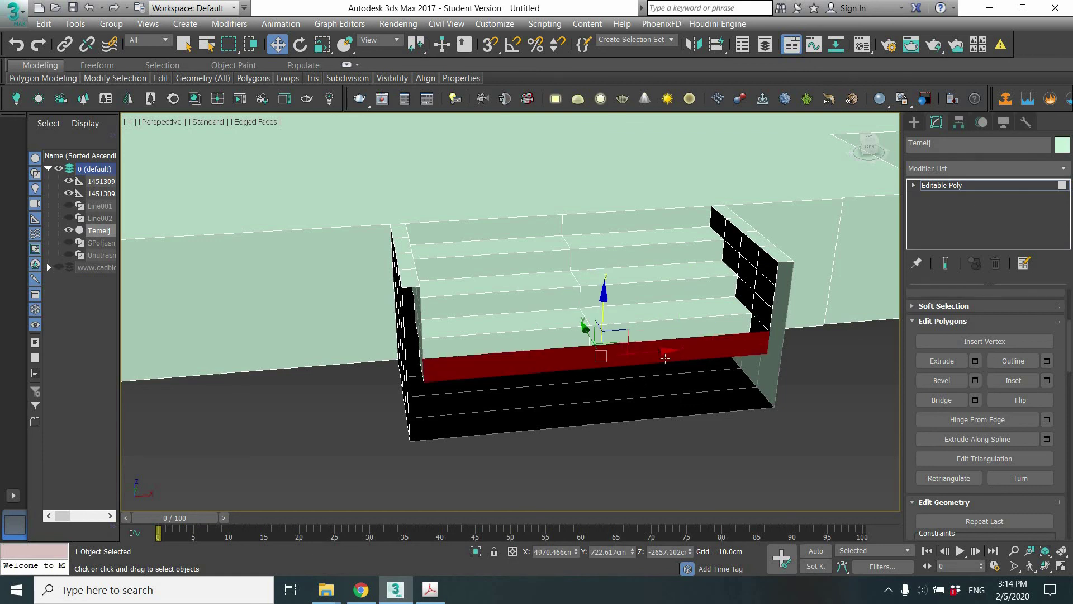
key("Delete")
scroll(688, 353, "down", 3)
mouse_move(704, 347)
middle_mouse_down("alt")
mouse_move(667, 354)
mouse_move(386, 324)
middle_mouse_up("alt")
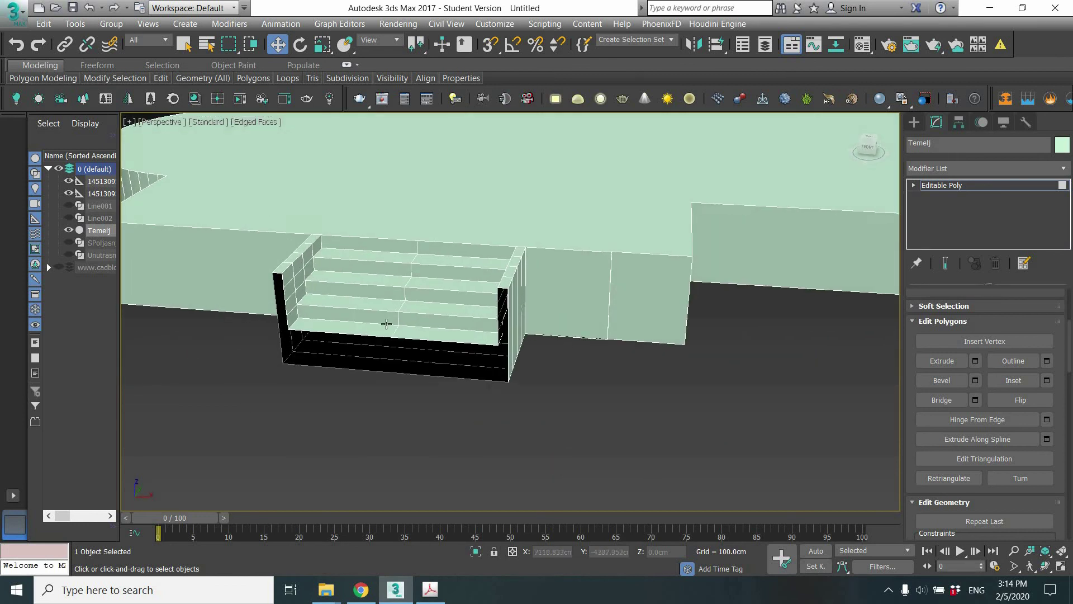
- Switch to Border level and select the open border of the stair opening
scroll(489, 318, "up", 4)
mouse_move(537, 319)
middle_mouse_down("alt")
mouse_move(566, 319)
mouse_move(551, 350)
middle_mouse_up("alt")
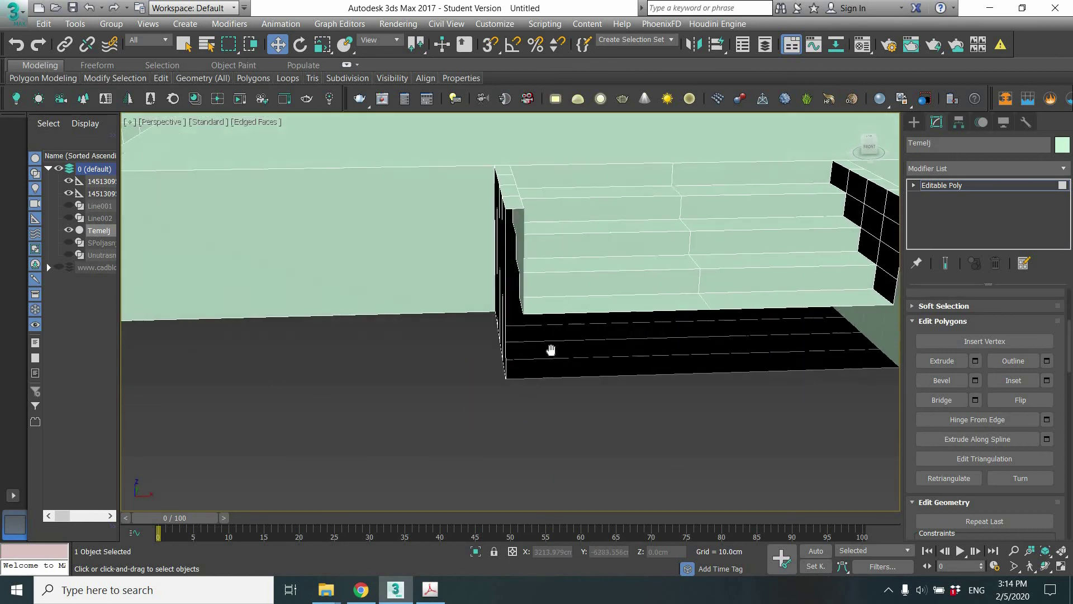
scroll(551, 350, "down", 2)
middle_click_drag(618, 312, 850, 328, "alt")
key("3")
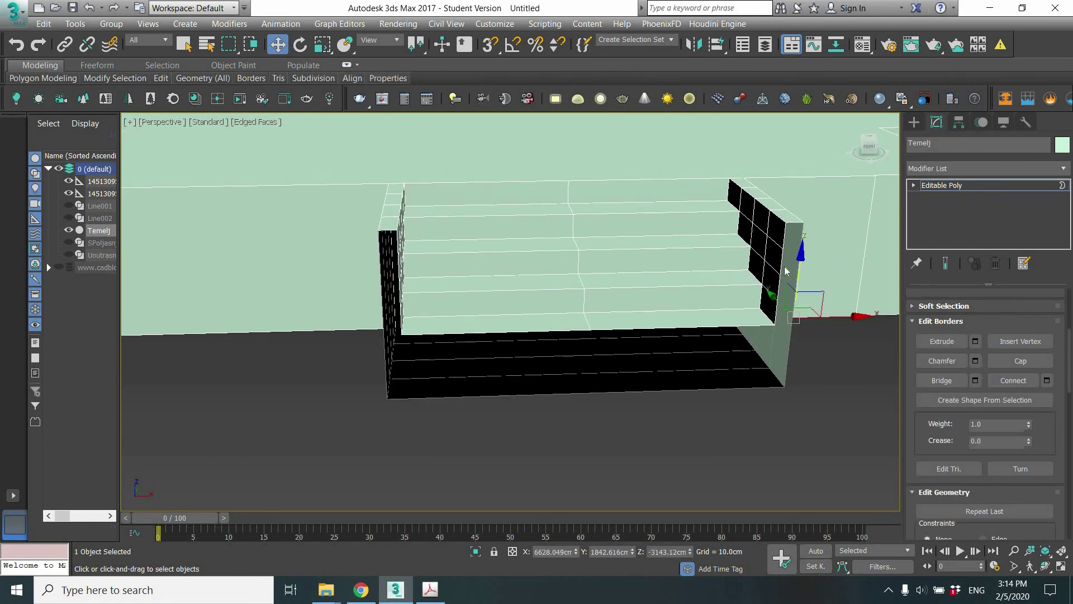
left_click(764, 309)
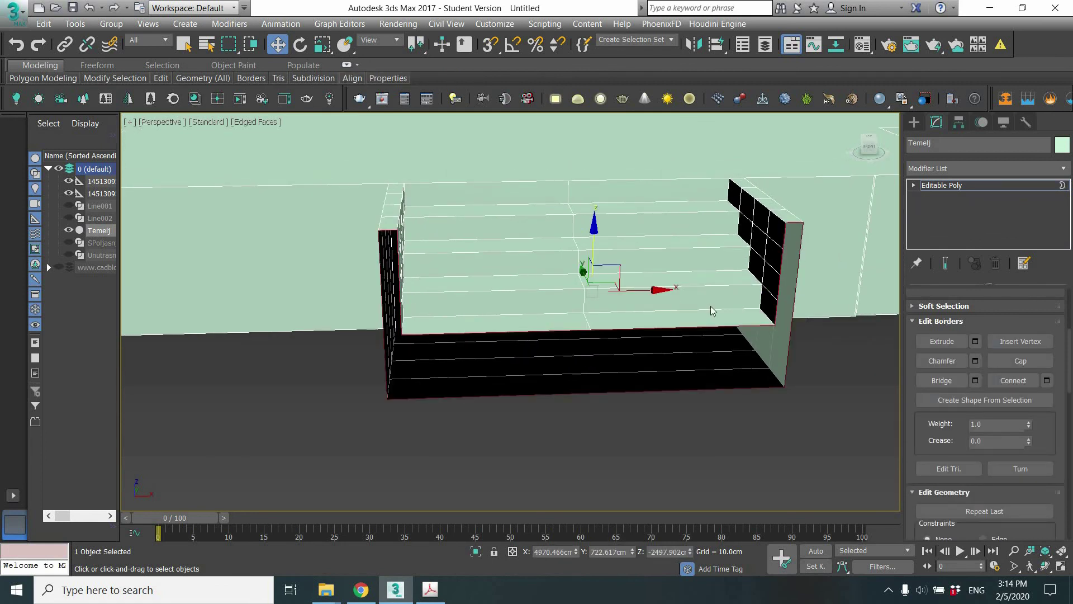
- Re-enter Border editing from the modifier stack and Cap the selected border
middle_click_drag(711, 311, 628, 290, "alt")
mouse_move(639, 296)
middle_mouse_down("alt")
mouse_move(699, 304)
mouse_move(863, 249)
mouse_move(916, 194)
middle_mouse_up("alt")
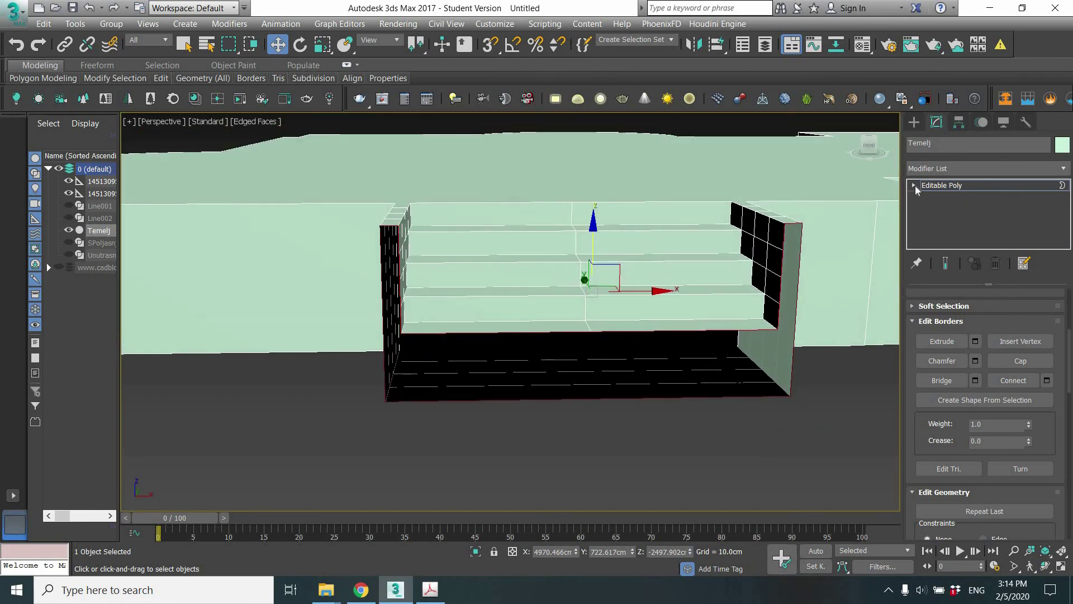
left_click(915, 186)
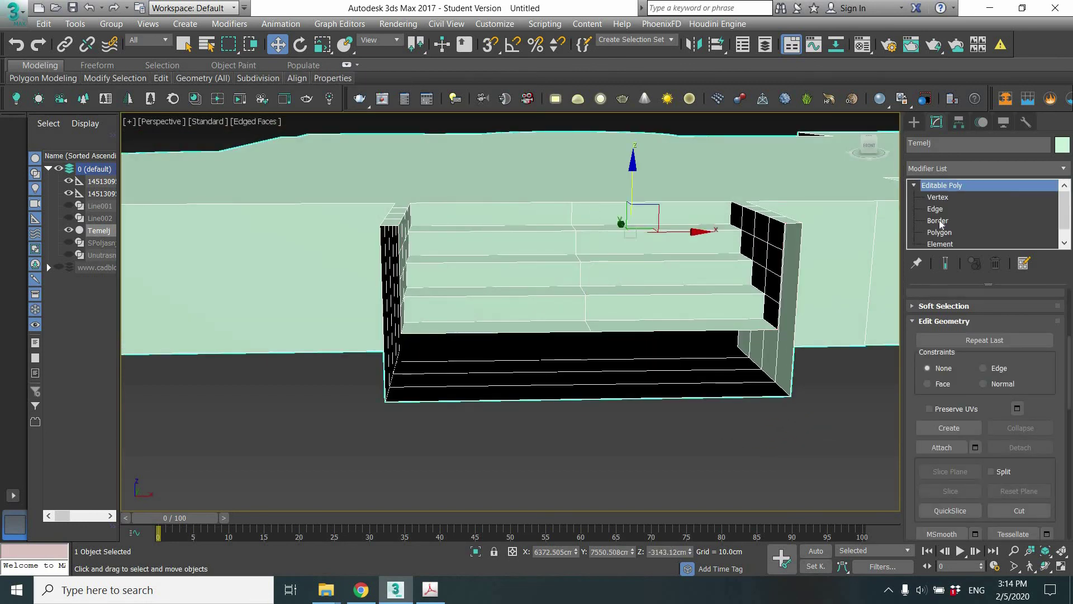
left_click(939, 221)
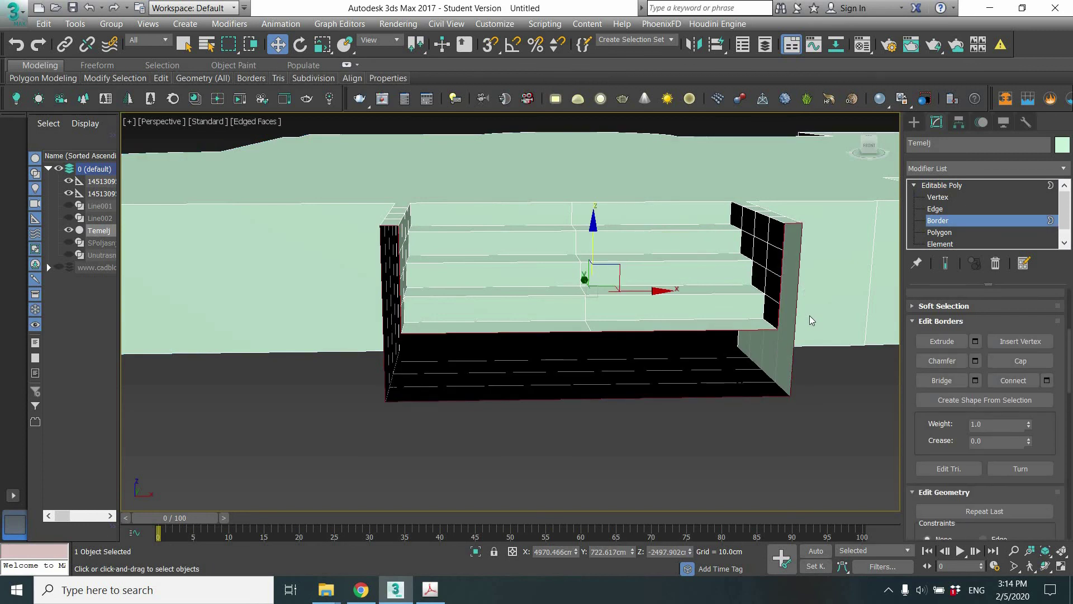
scroll(811, 317, "up", 2)
scroll(814, 318, "down", 5)
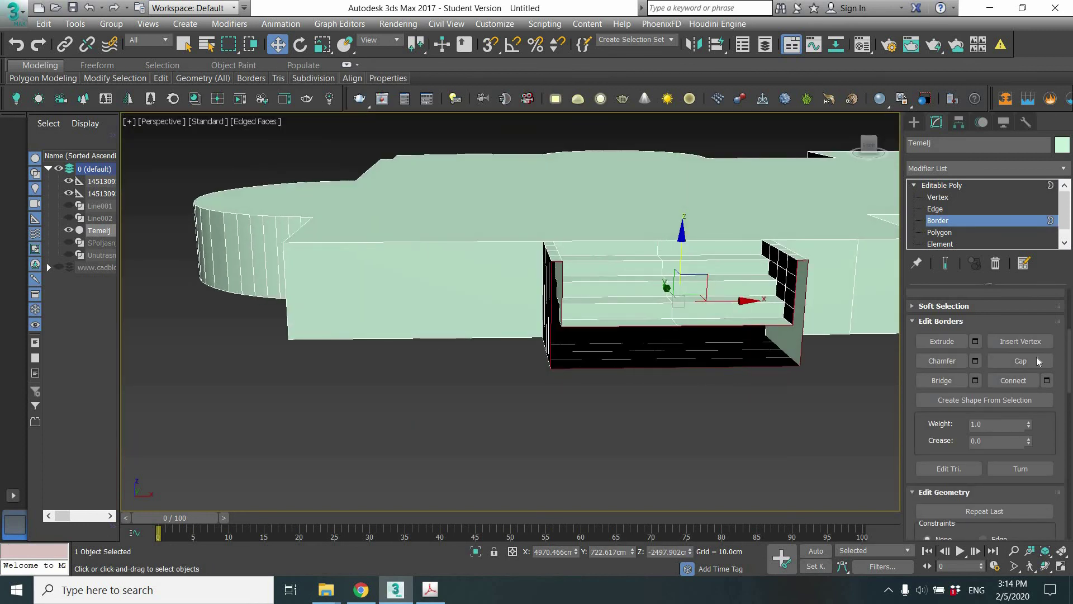
left_click(1021, 360)
mouse_move(812, 368)
middle_mouse_down("alt")
mouse_move(837, 365)
mouse_move(842, 334)
mouse_move(774, 306)
mouse_move(722, 327)
mouse_move(817, 334)
mouse_move(138, 169)
middle_mouse_up("alt")
- Zoom, orbit and pan around the slab to inspect the capped stair opening
scroll(774, 306, "up", 3)
scroll(722, 326, "down", 5)
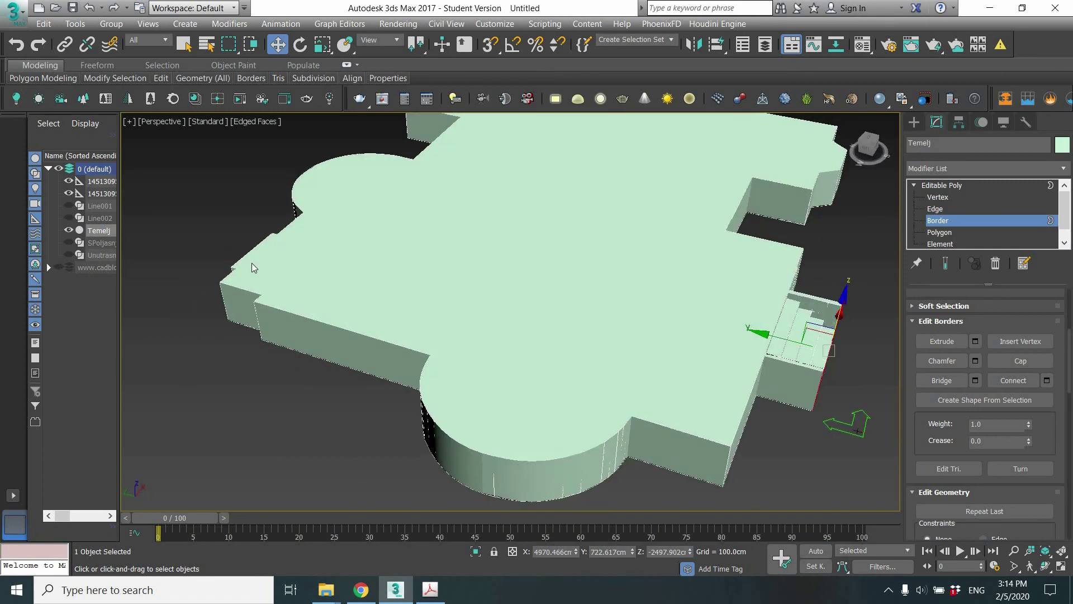
scroll(358, 285, "up", 5)
scroll(425, 294, "up", 3)
scroll(441, 241, "up", 3)
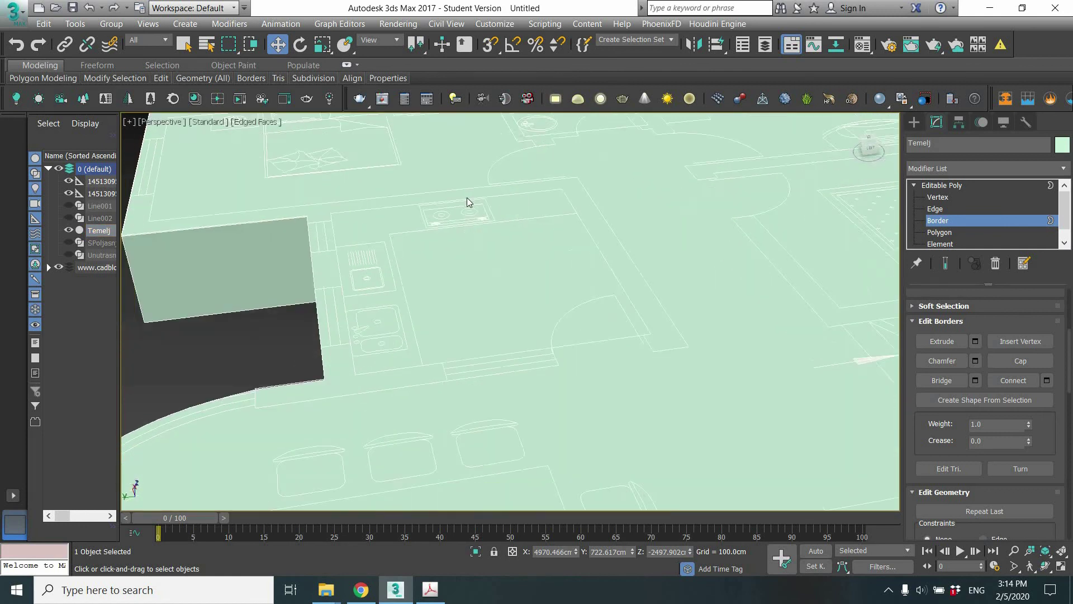
middle_click_drag(468, 197, 512, 316, "alt")
scroll(519, 370, "up", 3)
scroll(505, 367, "up", 2)
scroll(492, 294, "up", 2)
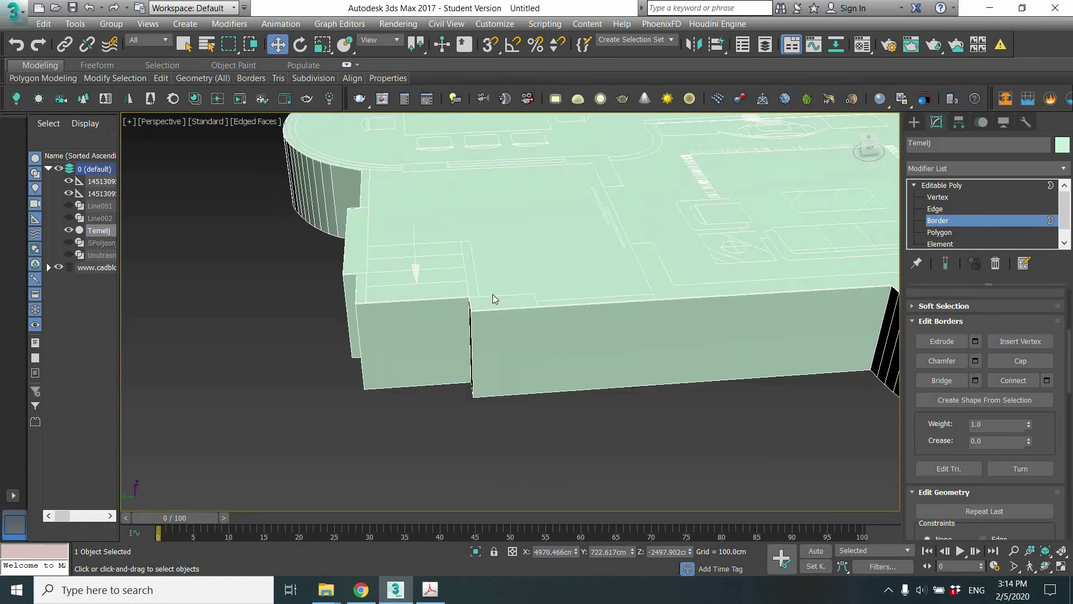
middle_click_drag(513, 366, 446, 323)
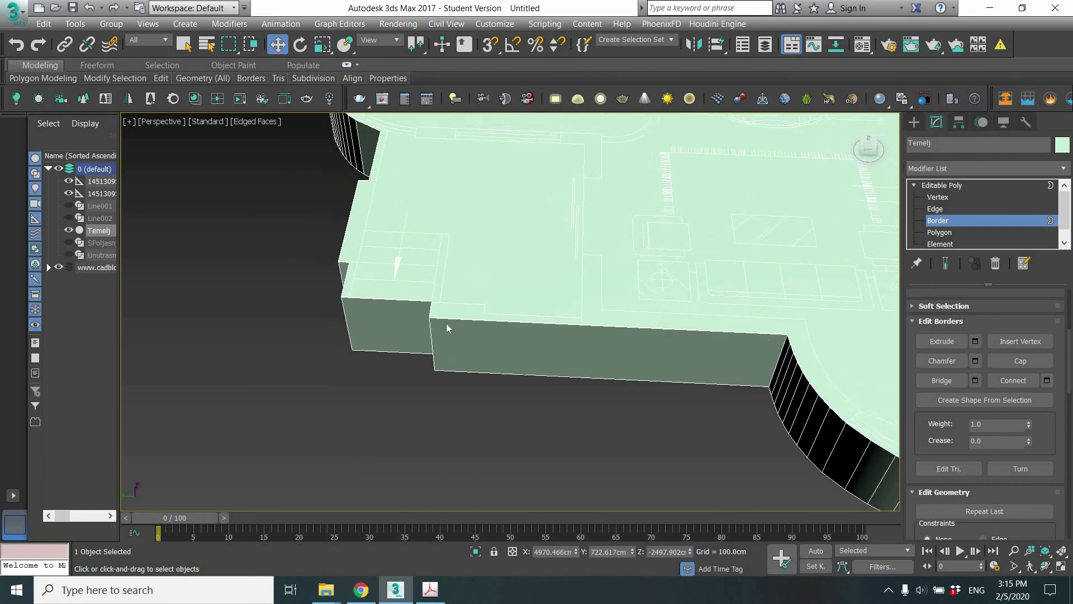
scroll(447, 324, "up", 1)
scroll(583, 288, "up", 2)
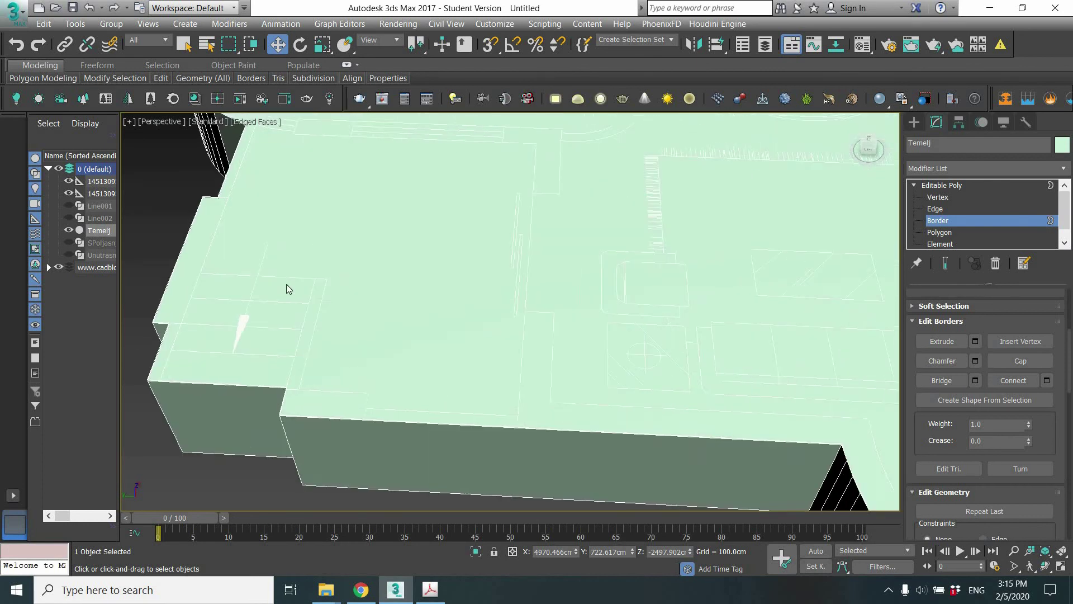
scroll(492, 235, "down", 5)
scroll(445, 253, "up", 4)
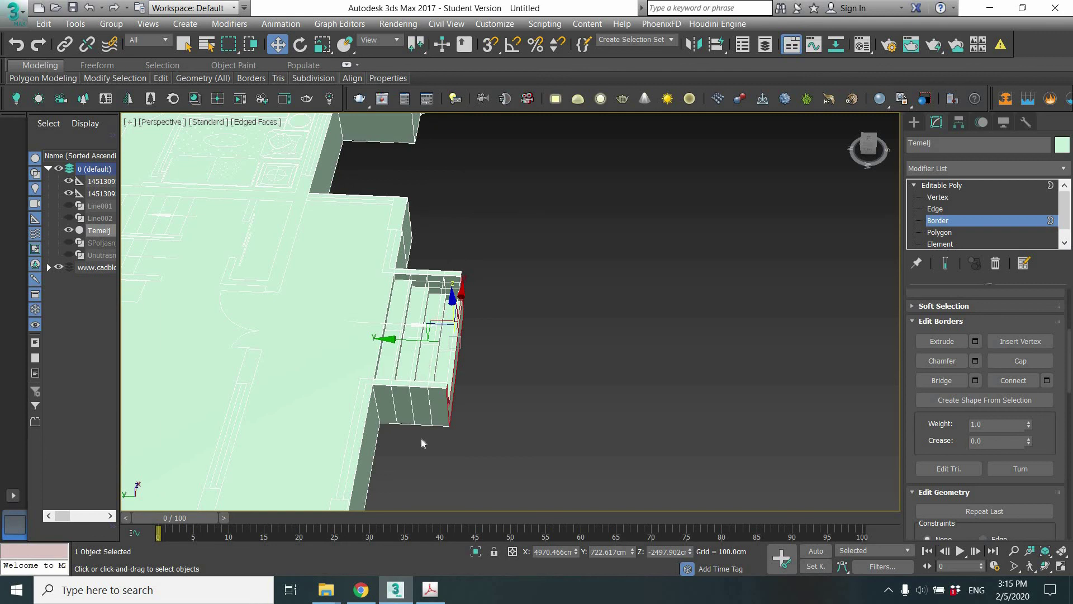
middle_click_drag(442, 401, 548, 376)
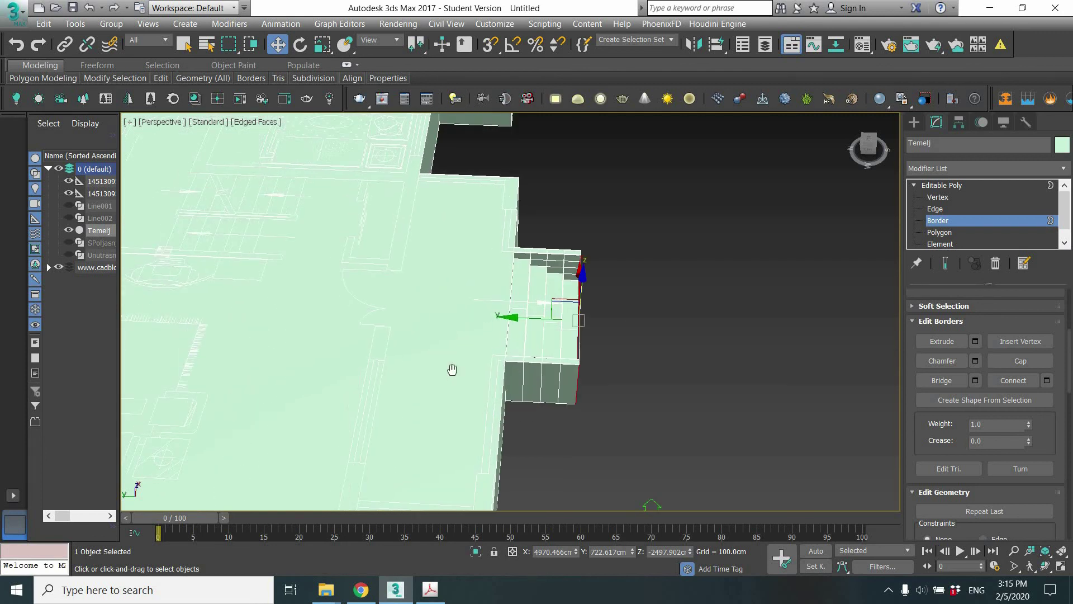
scroll(505, 289, "down", 4)
middle_click_drag(506, 290, 226, 327, "alt")
scroll(361, 352, "up", 3)
scroll(633, 361, "up", 2)
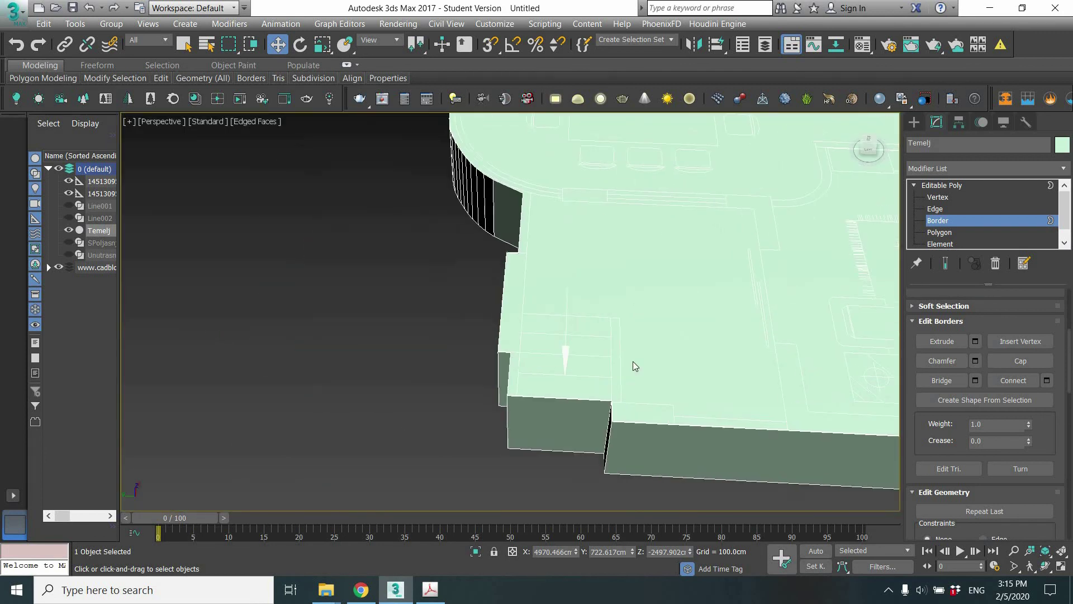
scroll(614, 345, "up", 1)
scroll(563, 322, "up", 1)
scroll(564, 322, "up", 1)
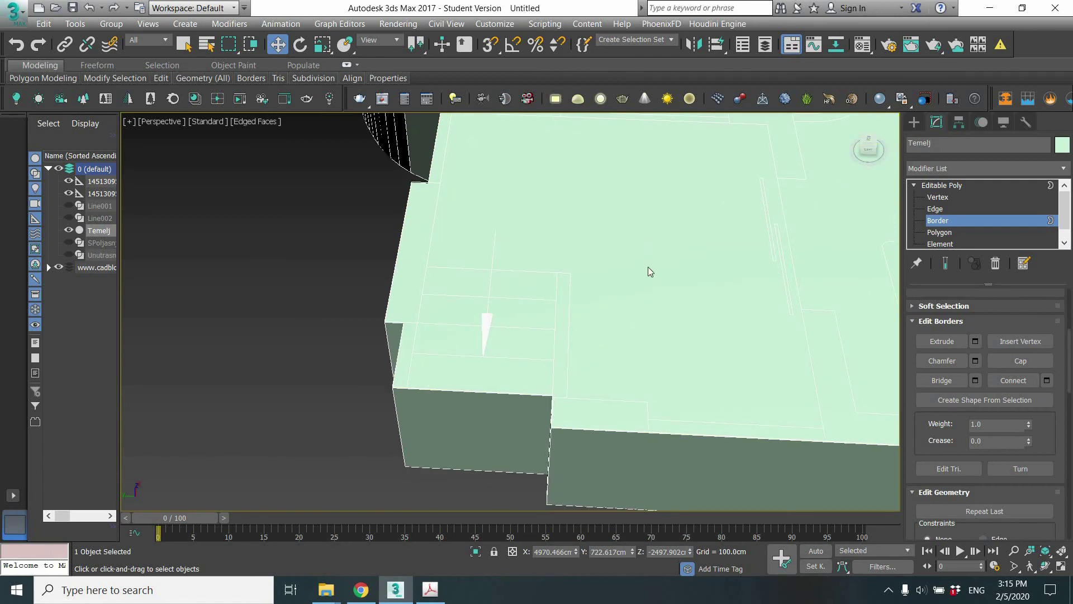
- Switch to the Top view and zoom to frame the whole slab
key("t")
scroll(576, 224, "down", 3)
scroll(554, 201, "down", 3)
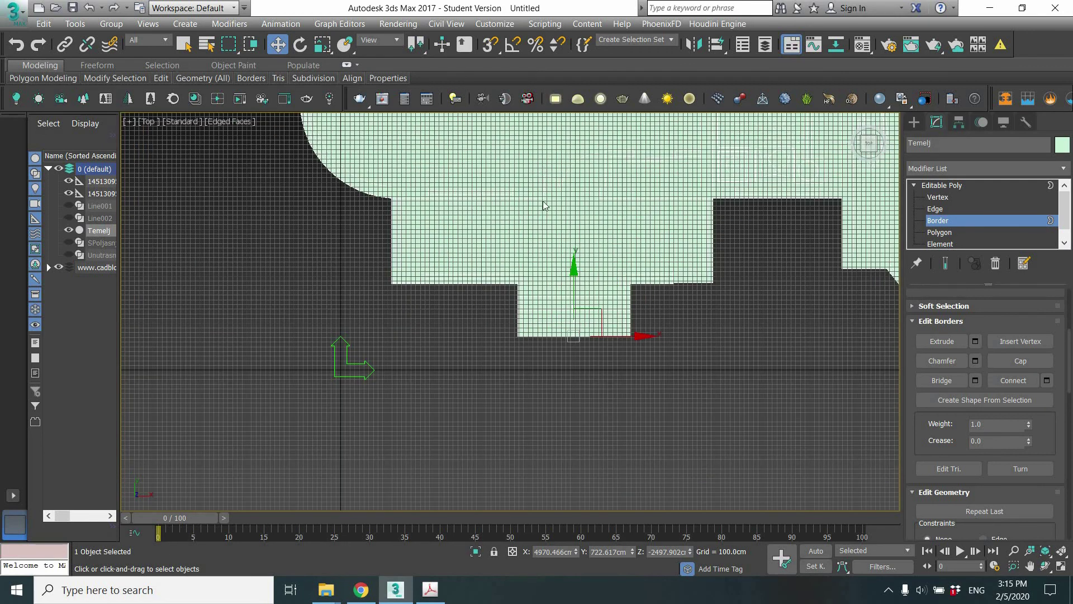
scroll(554, 313, "down", 2)
scroll(559, 373, "down", 2)
scroll(512, 168, "up", 2)
scroll(568, 183, "up", 3)
scroll(555, 203, "up", 3)
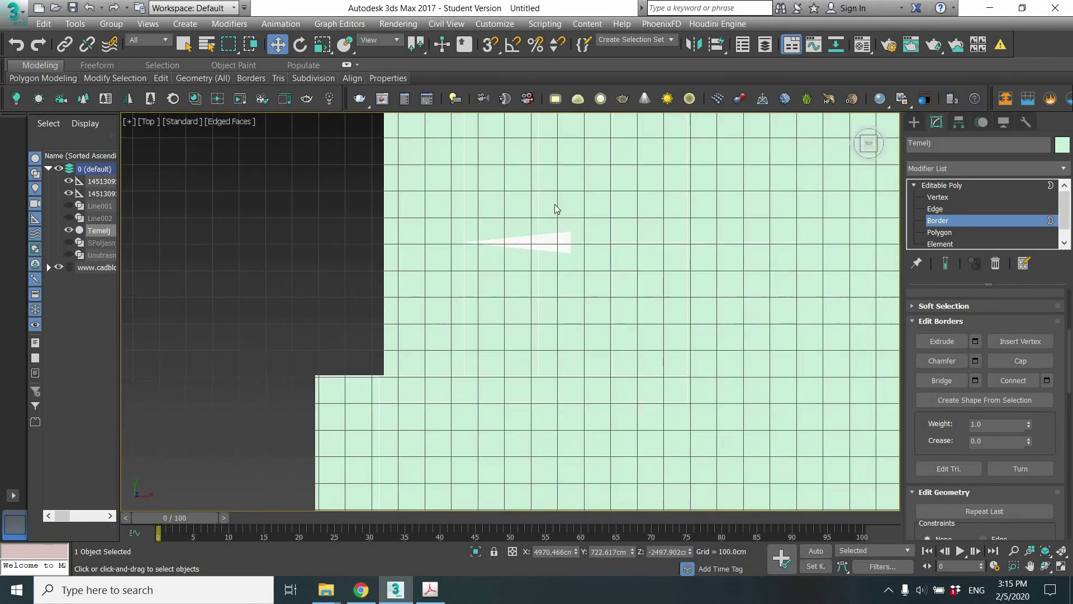
scroll(635, 204, "up", 2)
- Leave Border editing and switch Temelj to Vertex sub-object level
left_click(938, 222)
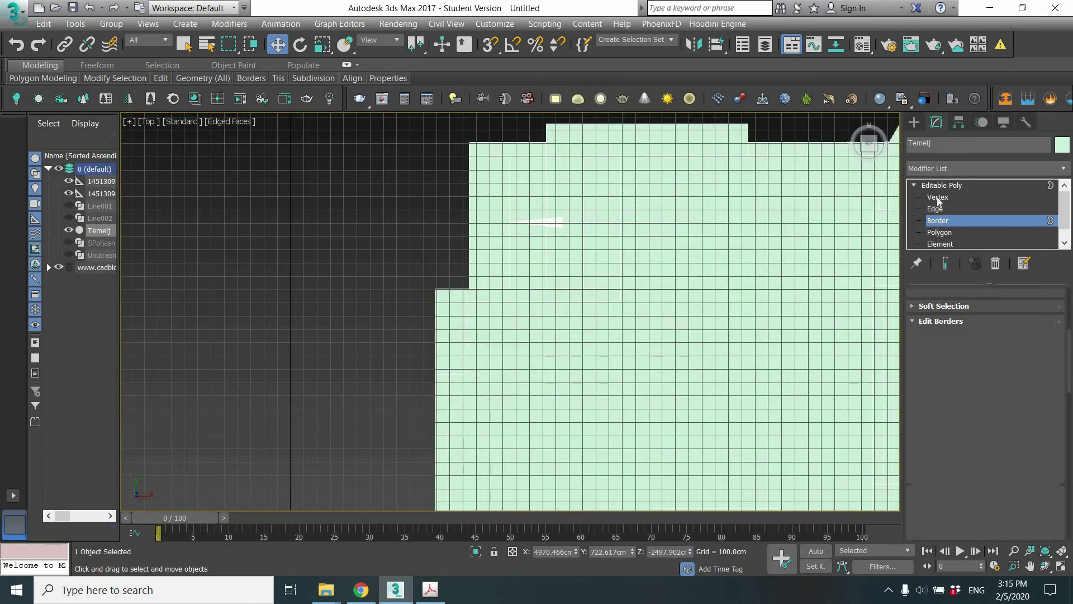
left_click(937, 196)
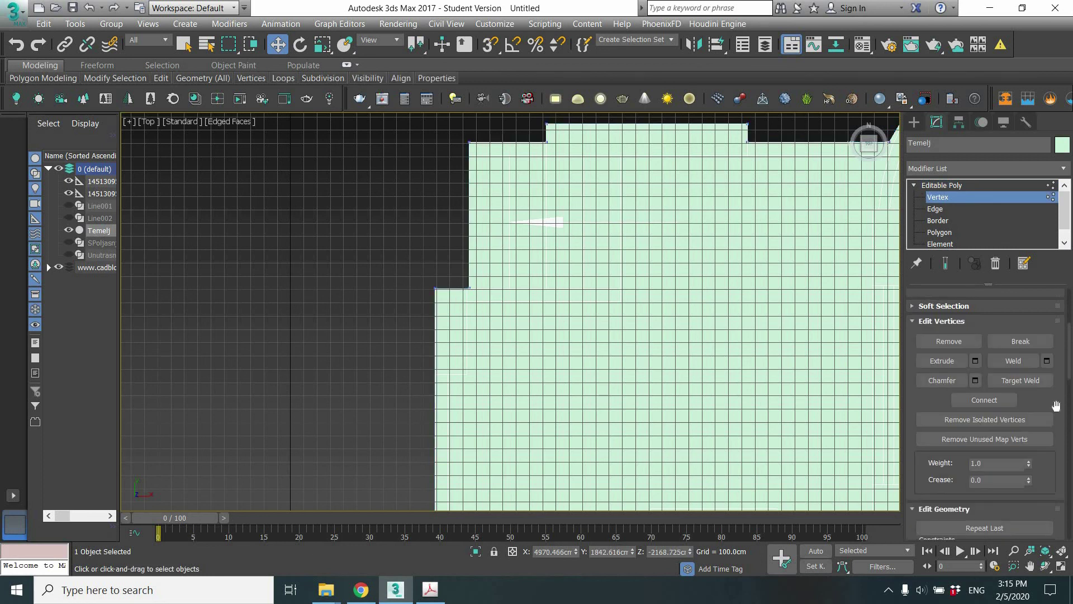
scroll(1070, 380, "down", 5)
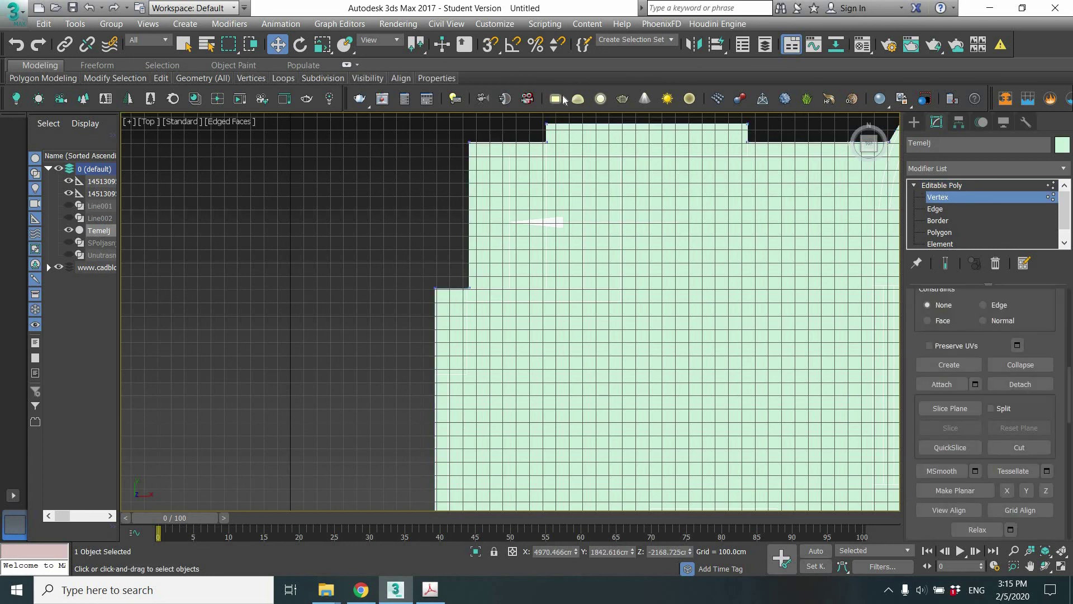
- Turn on 3D Snap and set its snap settings to Vertex only
left_click(489, 46)
right_click(490, 46)
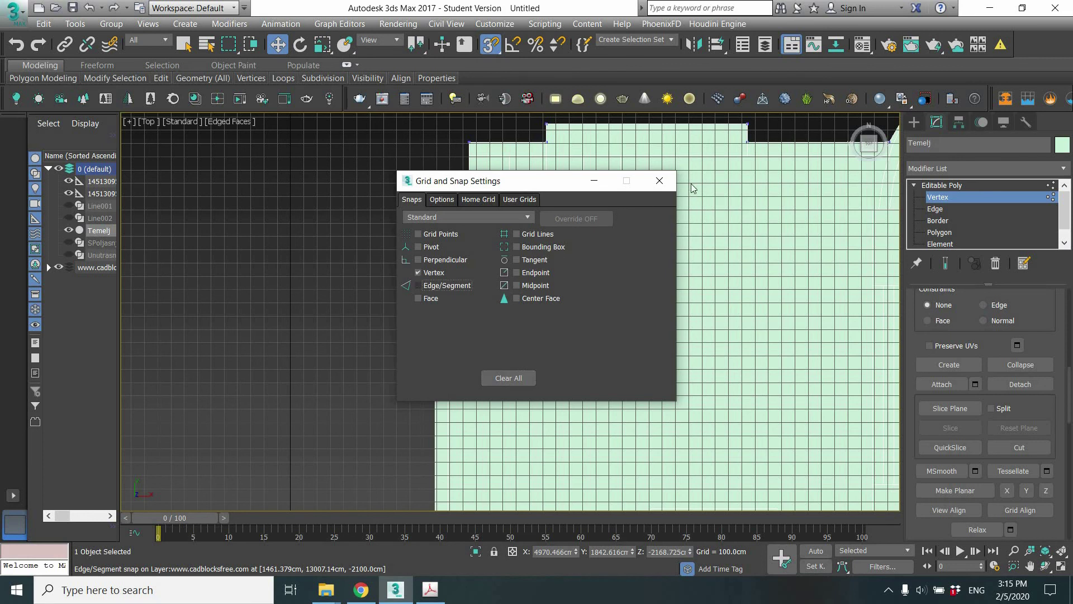
key("Escape")
scroll(509, 172, "up", 1)
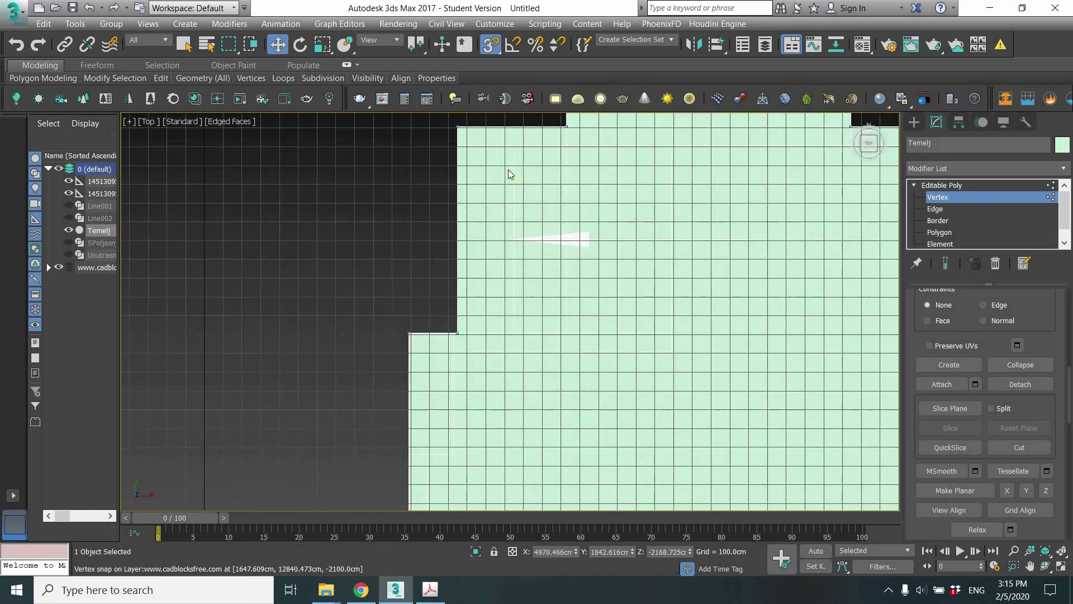
scroll(509, 172, "up", 1)
scroll(520, 171, "down", 1)
scroll(568, 150, "up", 2)
scroll(553, 152, "up", 1)
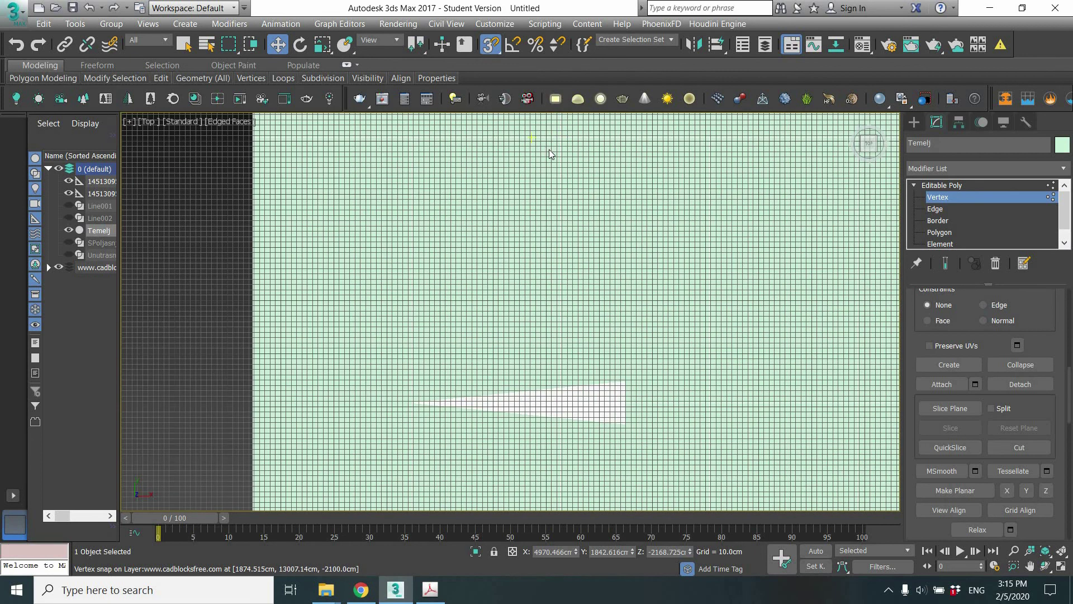
scroll(556, 168, "down", 3)
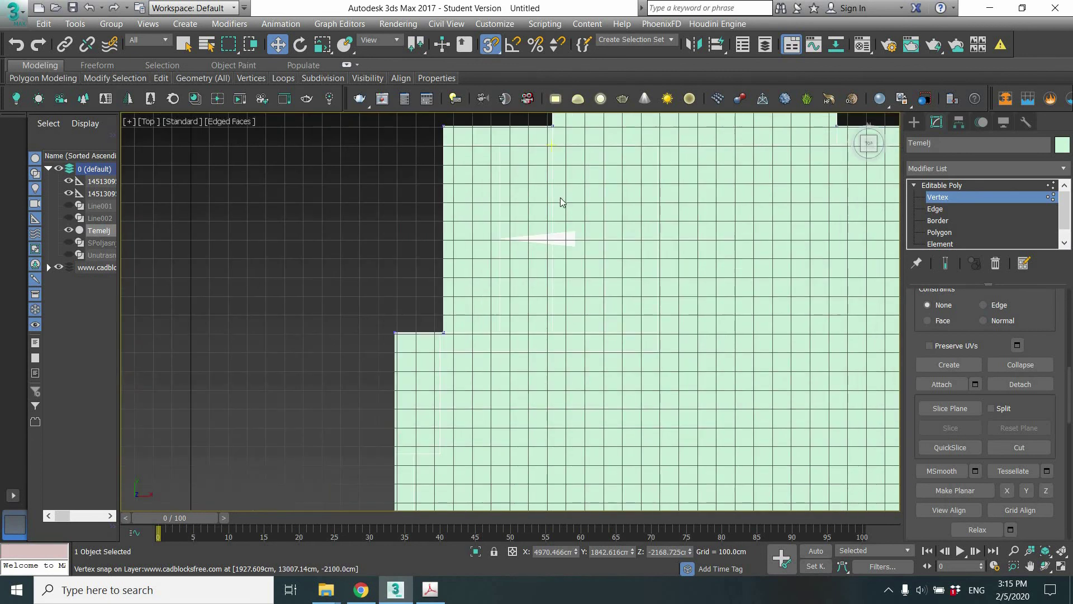
- Activate the Cut tool and zoom in on the slab's notched outline
left_click(1034, 448)
scroll(479, 147, "down", 2)
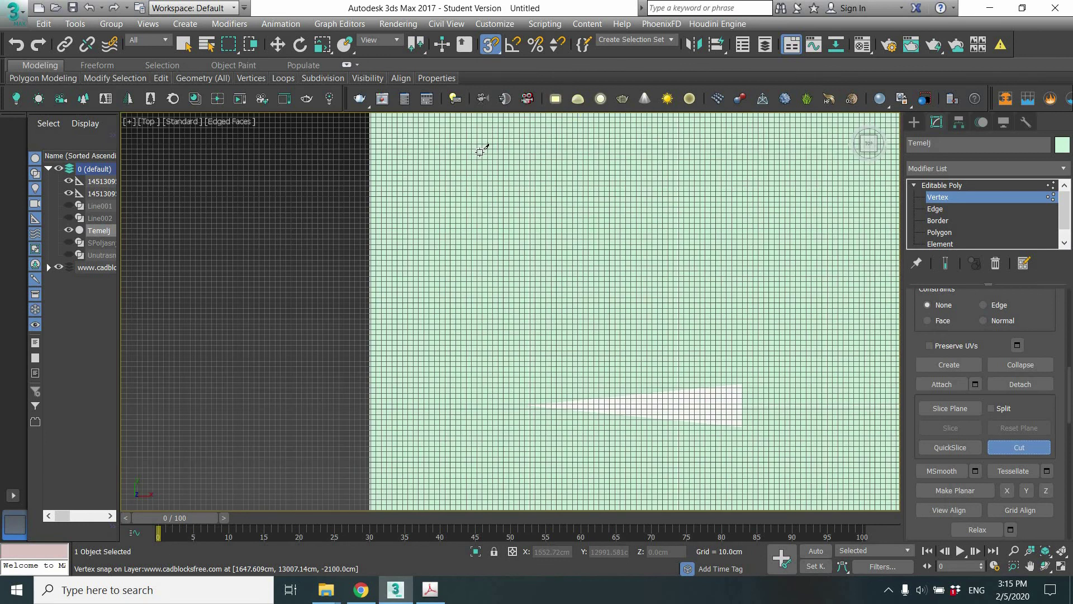
scroll(484, 151, "up", 3)
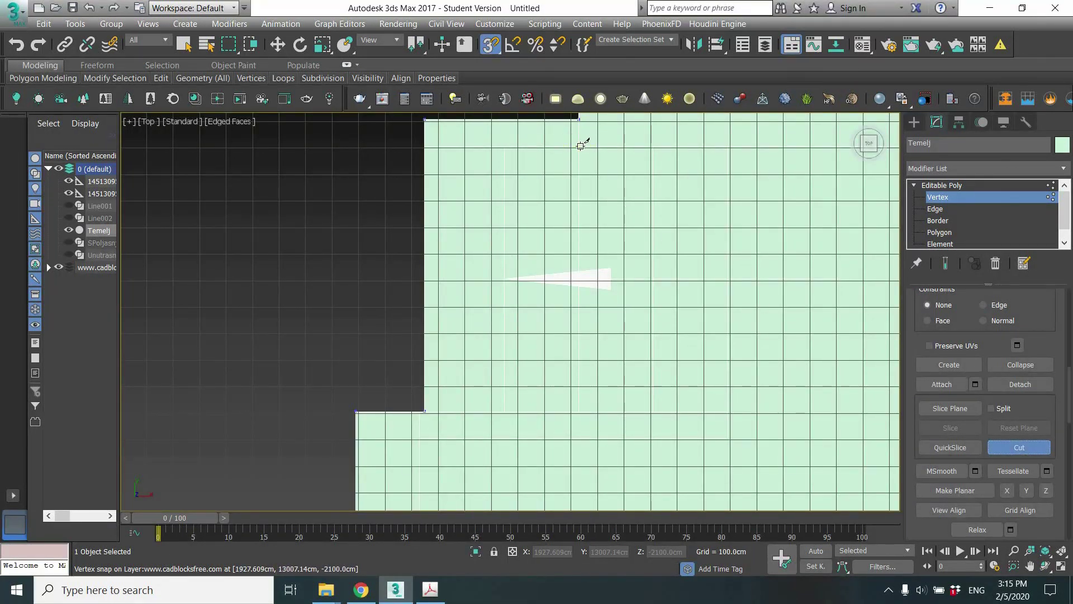
scroll(581, 144, "up", 3)
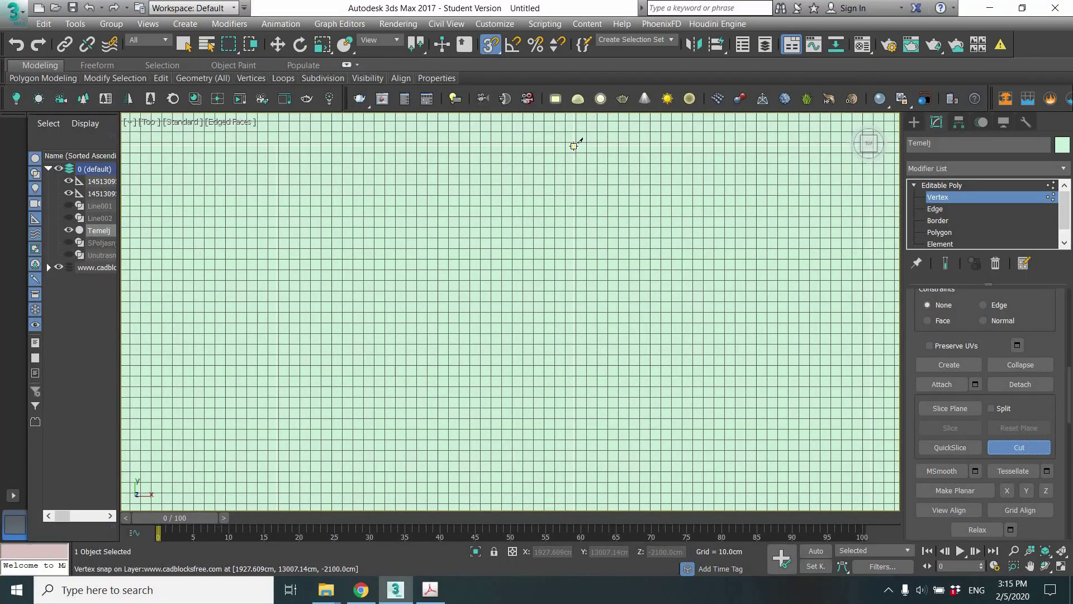
scroll(574, 145, "up", 2)
scroll(574, 146, "up", 2)
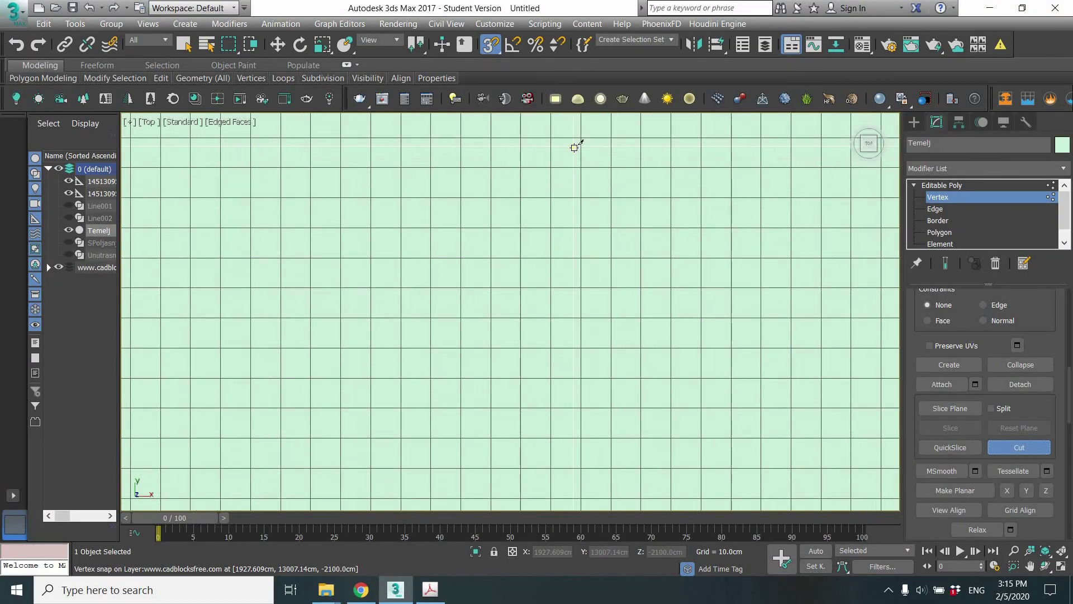
scroll(575, 148, "up", 3)
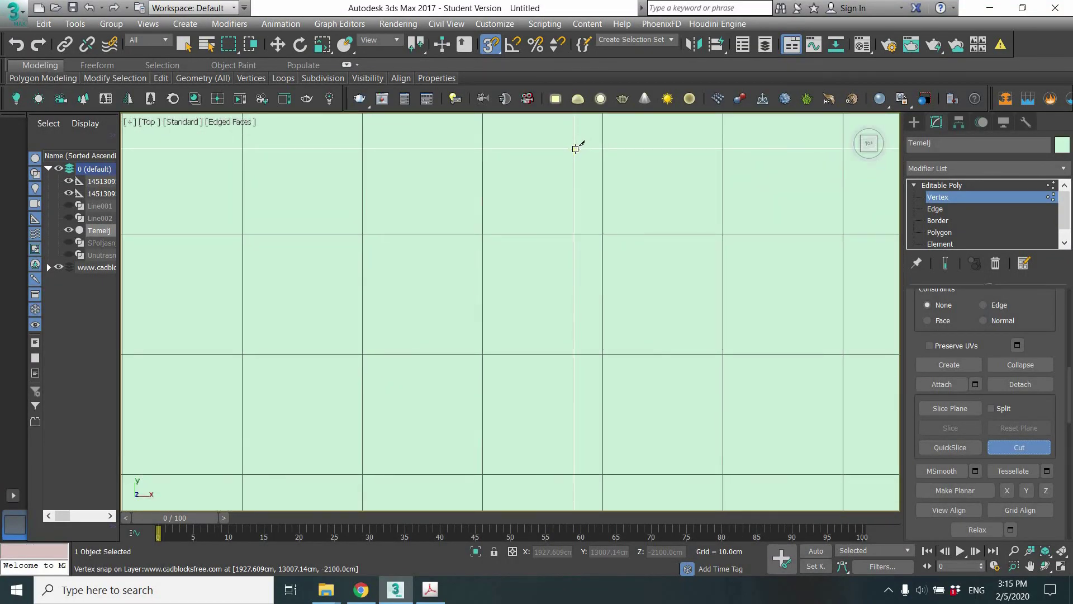
scroll(576, 149, "down", 2)
scroll(579, 150, "down", 1)
scroll(579, 140, "down", 1)
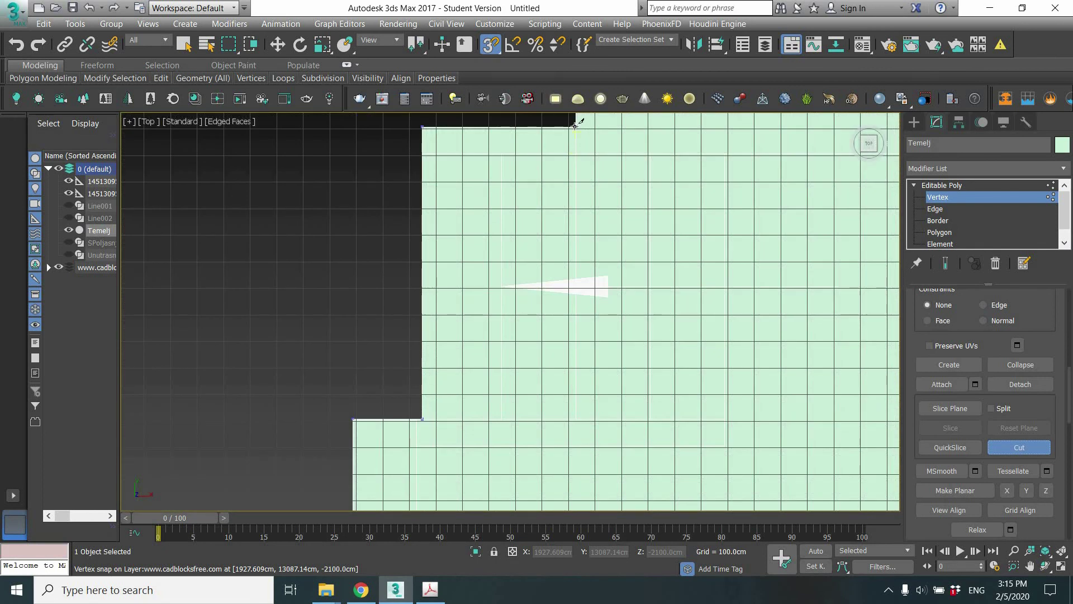
scroll(577, 127, "up", 3)
scroll(574, 120, "up", 1)
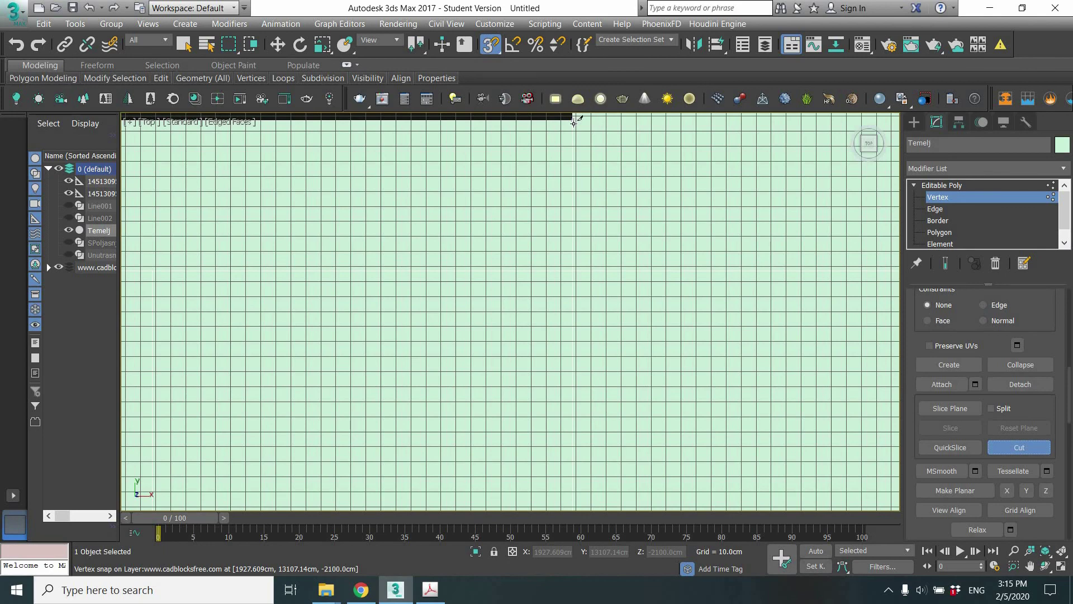
scroll(573, 168, "down", 2)
scroll(609, 201, "down", 2)
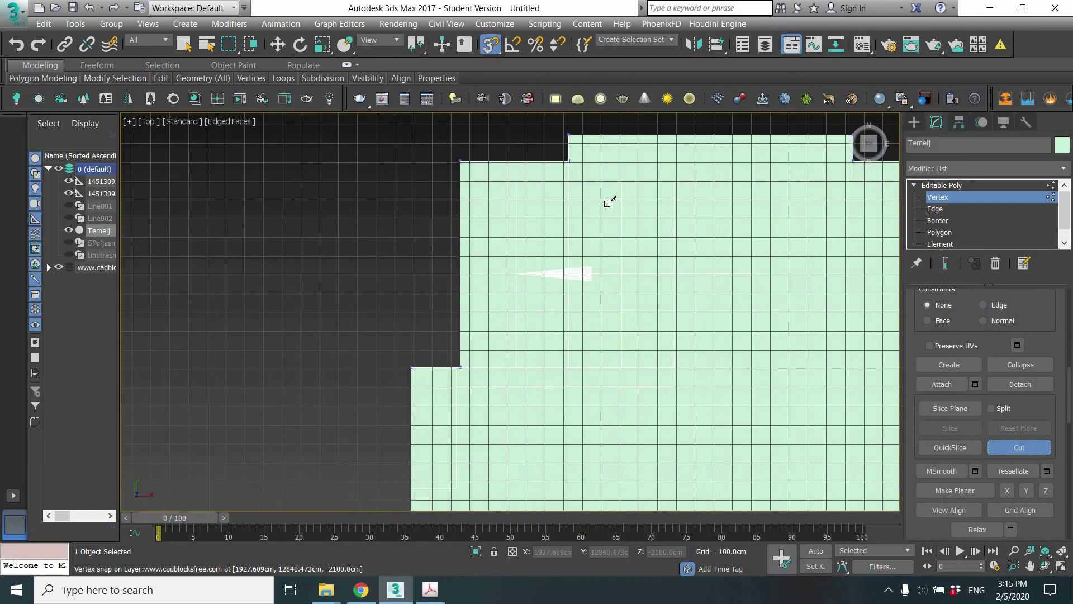
- Tilt the view to check the slab edge, then return to Top view and zoom out
mouse_move(609, 201)
middle_mouse_down("alt")
mouse_move(599, 187)
mouse_move(554, 225)
middle_mouse_up("alt")
scroll(545, 234, "down", 3)
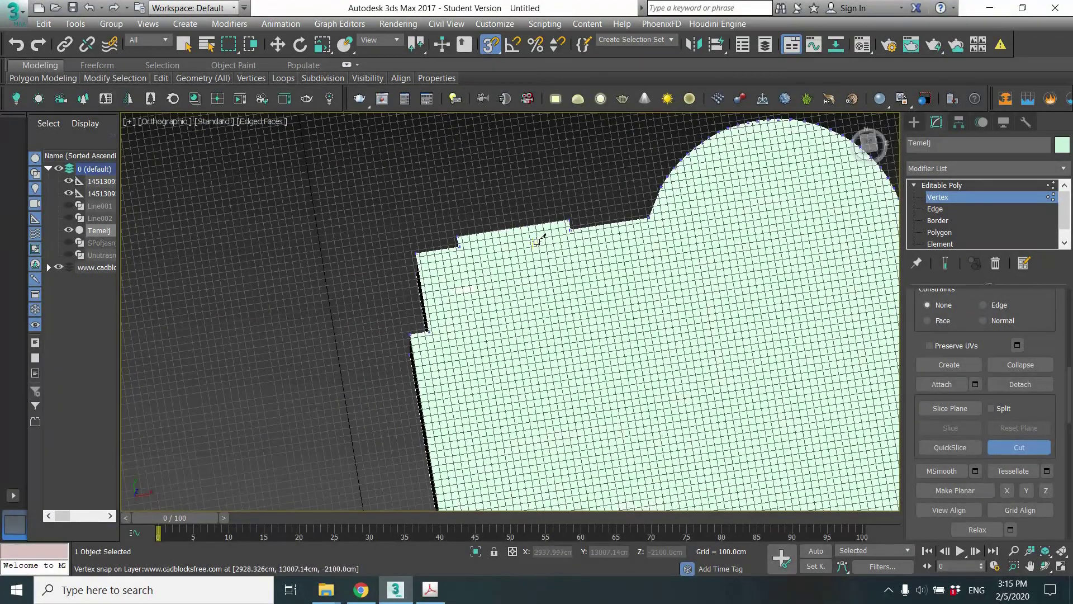
scroll(541, 236, "up", 1)
scroll(531, 231, "up", 1)
scroll(530, 229, "down", 2)
scroll(576, 274, "up", 1)
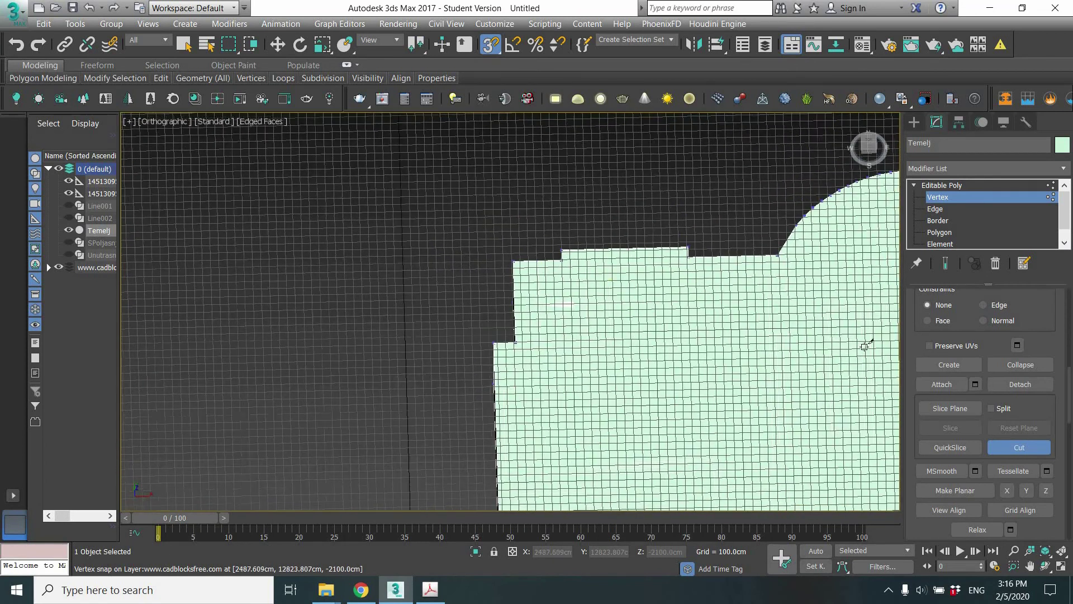
scroll(615, 307, "up", 1)
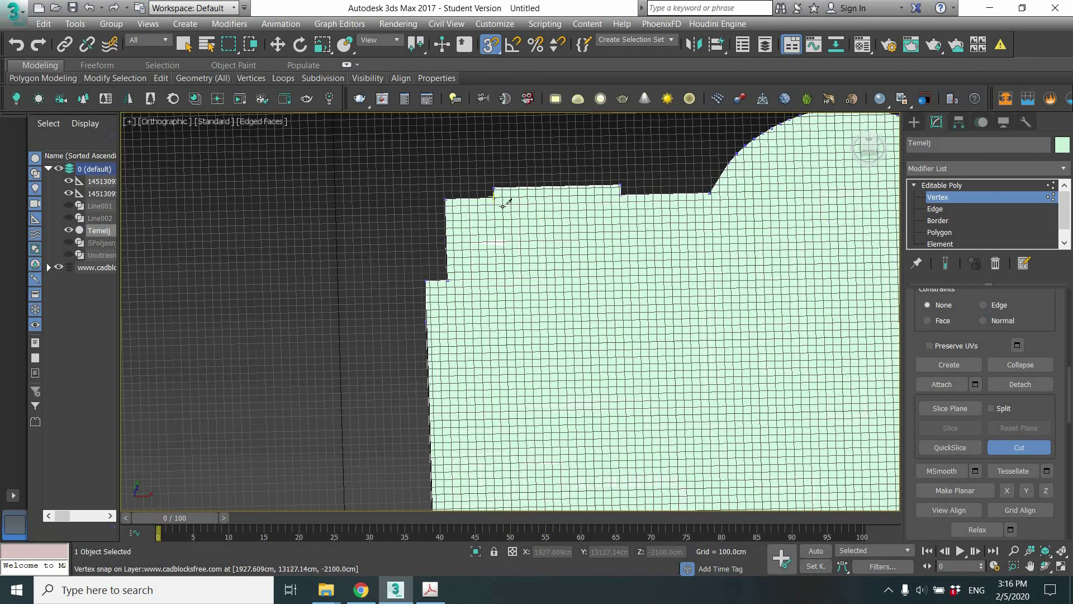
scroll(692, 267, "down", 2)
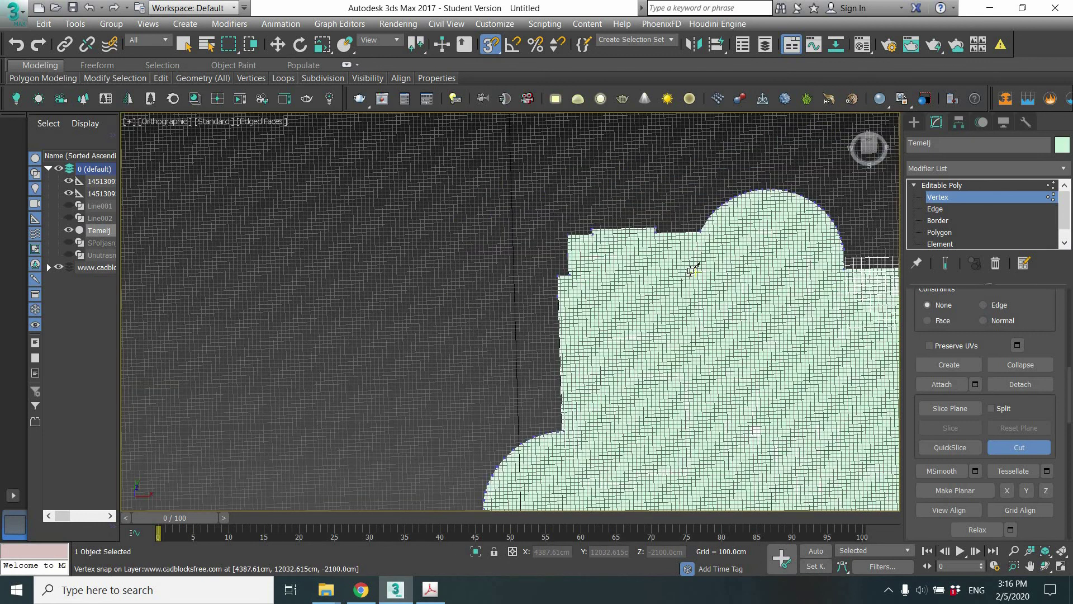
key("t")
scroll(654, 395, "down", 3)
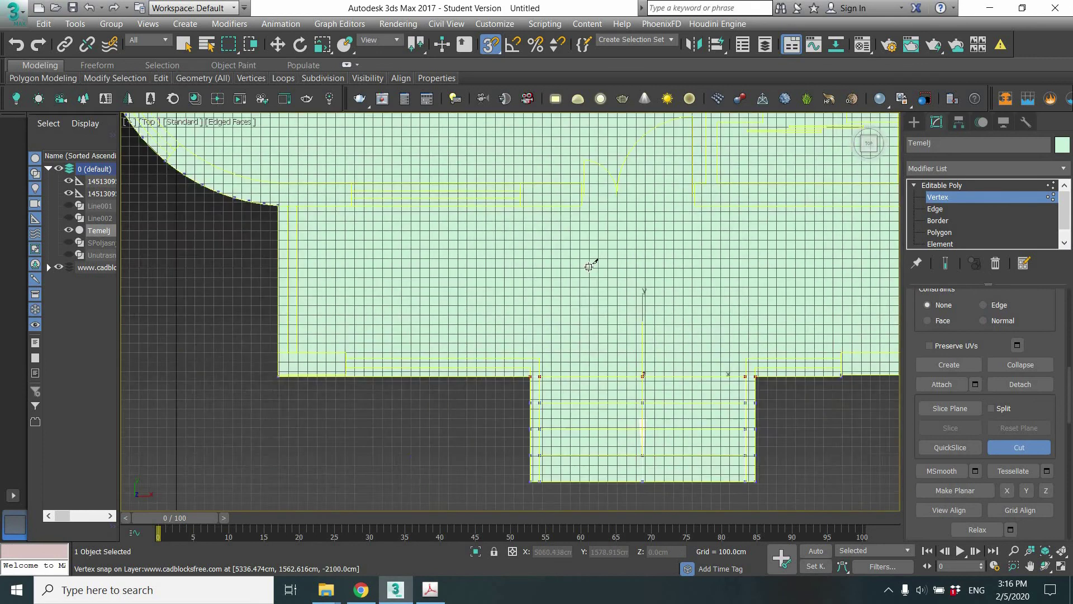
scroll(619, 385, "down", 2)
scroll(619, 385, "down", 3)
scroll(601, 258, "down", 1)
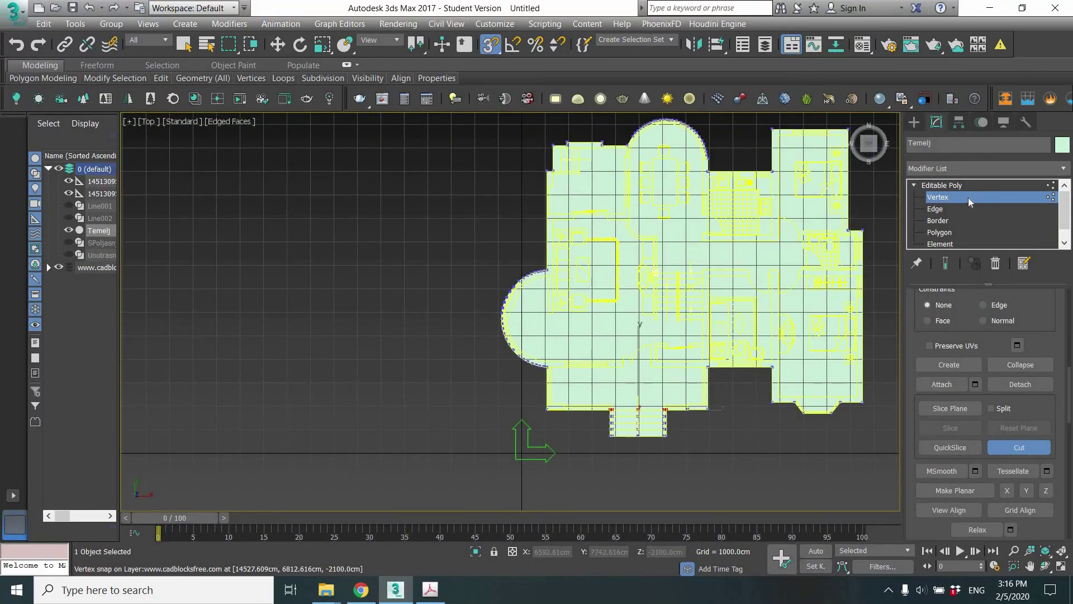
- Return Temelj to whole-object level and hide the home grid
left_click(942, 185)
scroll(599, 175, "up", 3)
scroll(615, 280, "up", 3)
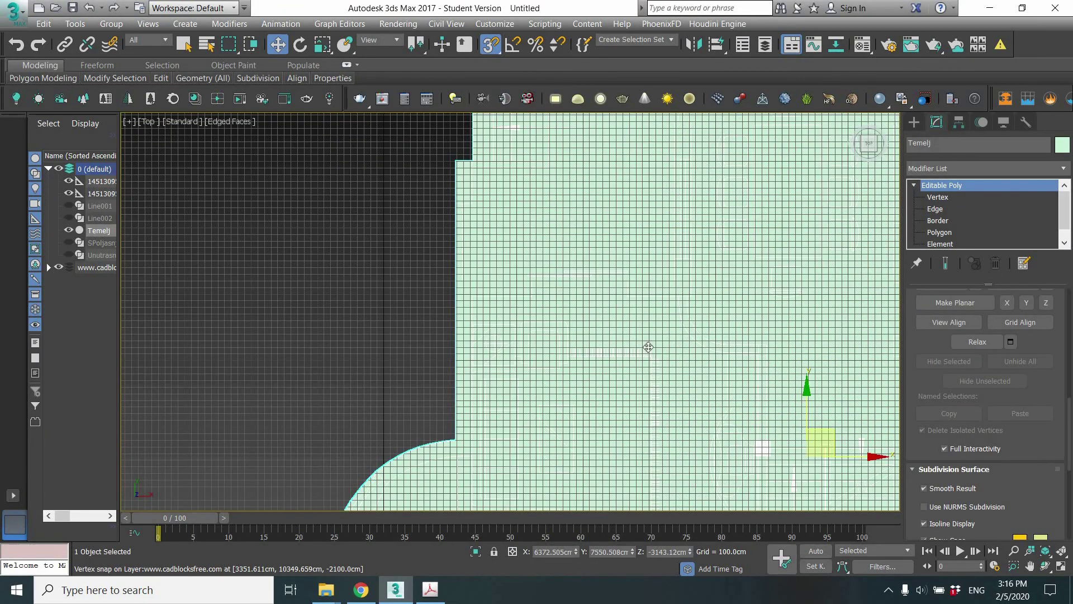
middle_click_drag(647, 343, 499, 267)
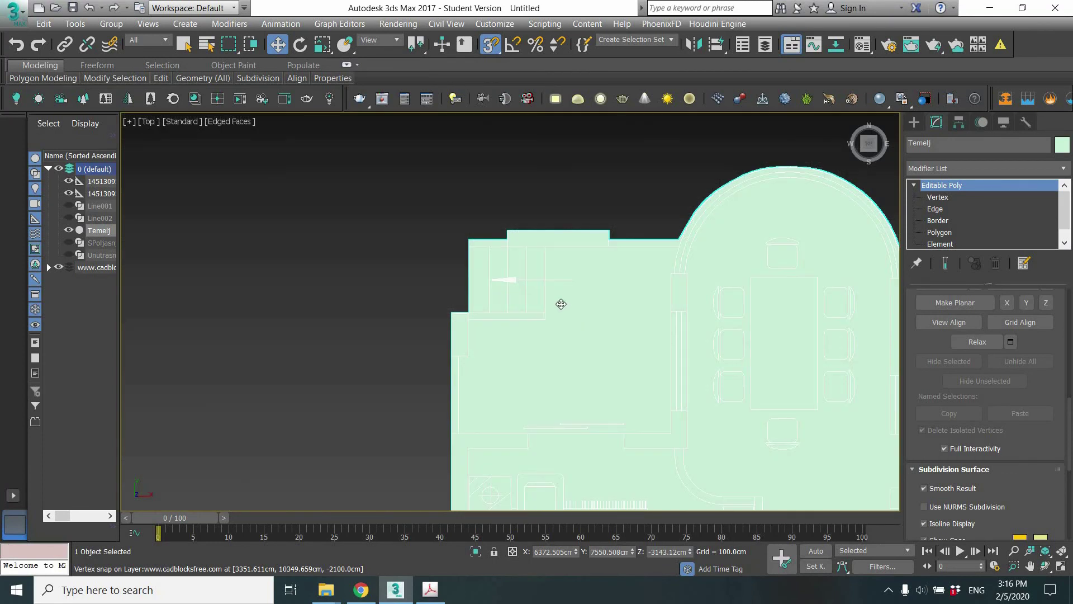
key("g")
- Zoom and pan around the slab's upper-left entrance corner to inspect the outline
scroll(545, 256, "up", 5)
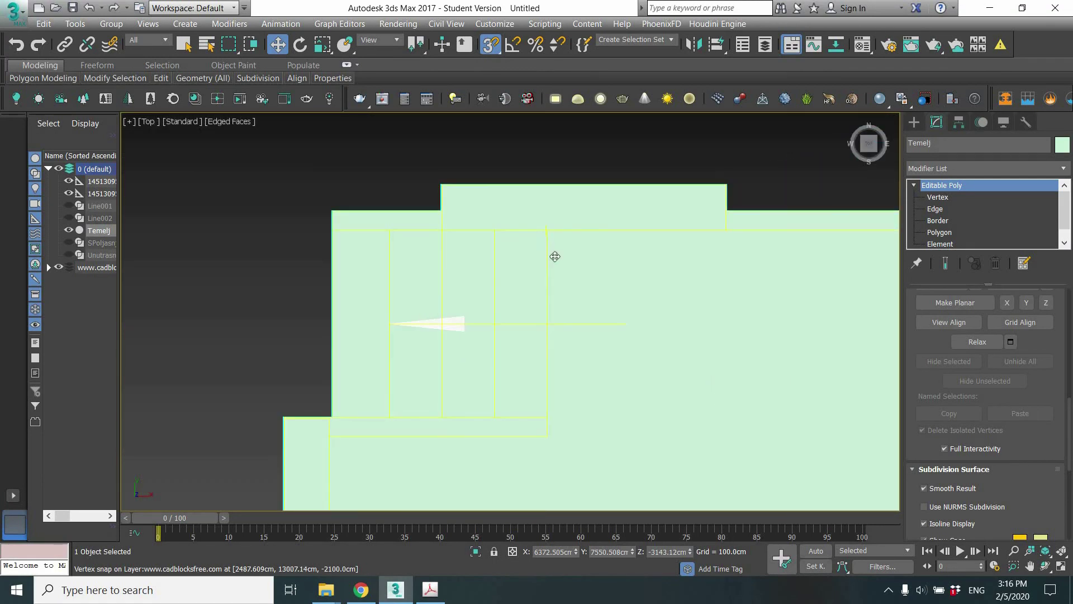
scroll(552, 240, "up", 2)
scroll(543, 207, "up", 2)
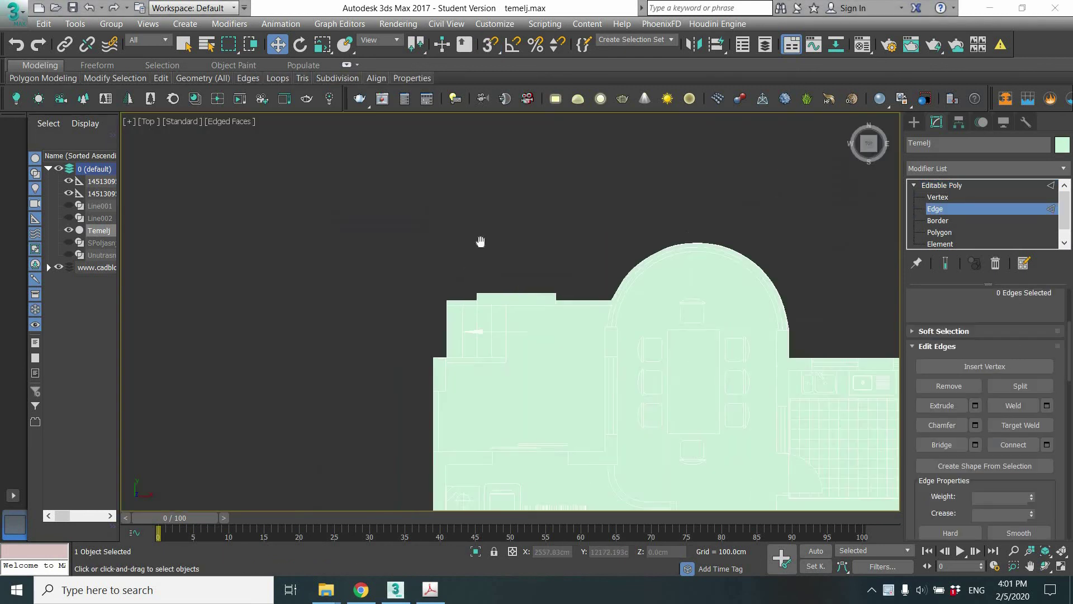
scroll(508, 263, "down", 1)
scroll(515, 276, "up", 1)
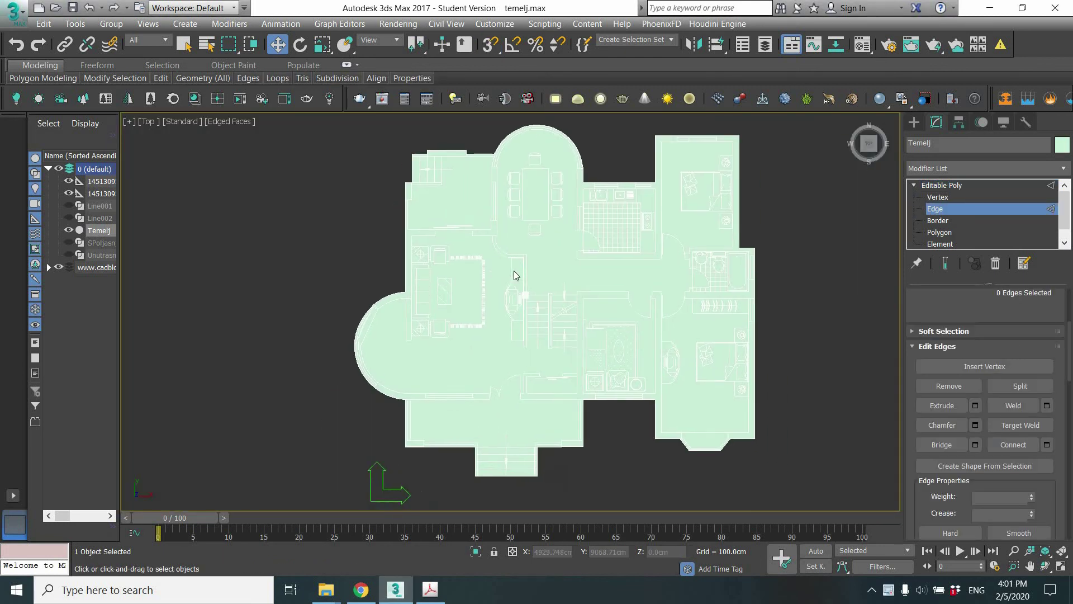
scroll(554, 347, "up", 2)
scroll(455, 296, "up", 2)
scroll(456, 297, "down", 3)
scroll(283, 366, "up", 1)
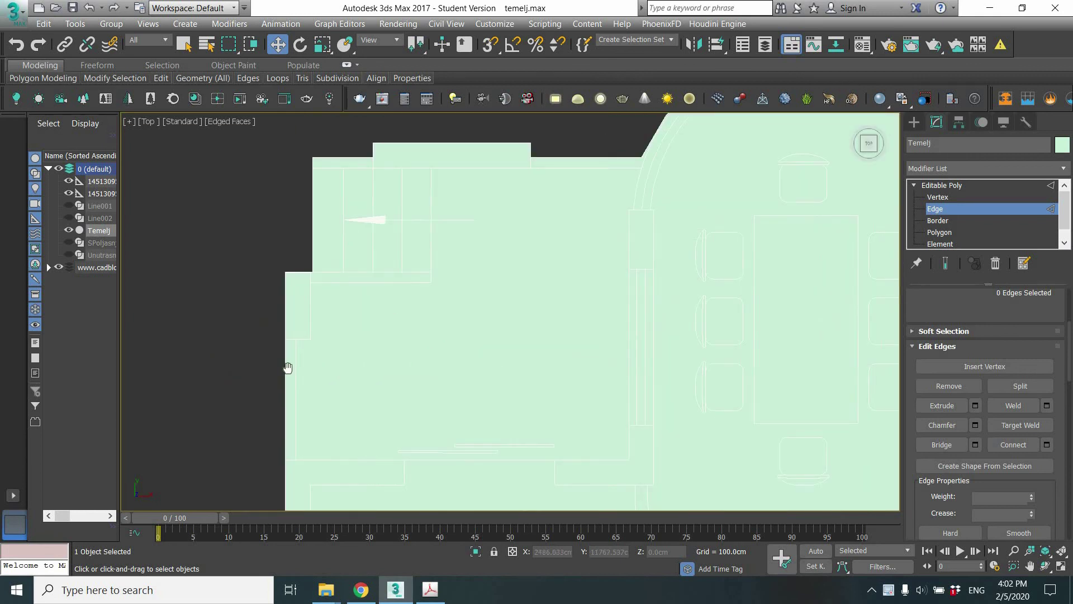
scroll(299, 364, "down", 1)
middle_click_drag(334, 366, 395, 367)
scroll(395, 367, "down", 2)
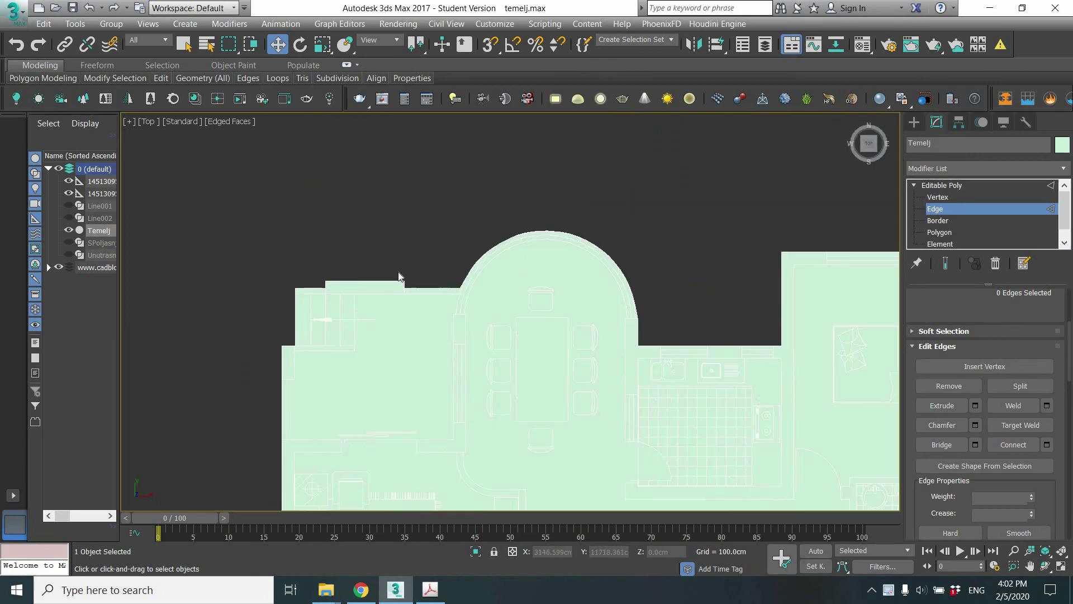
scroll(419, 304, "down", 2)
scroll(374, 357, "up", 1)
scroll(472, 299, "up", 2)
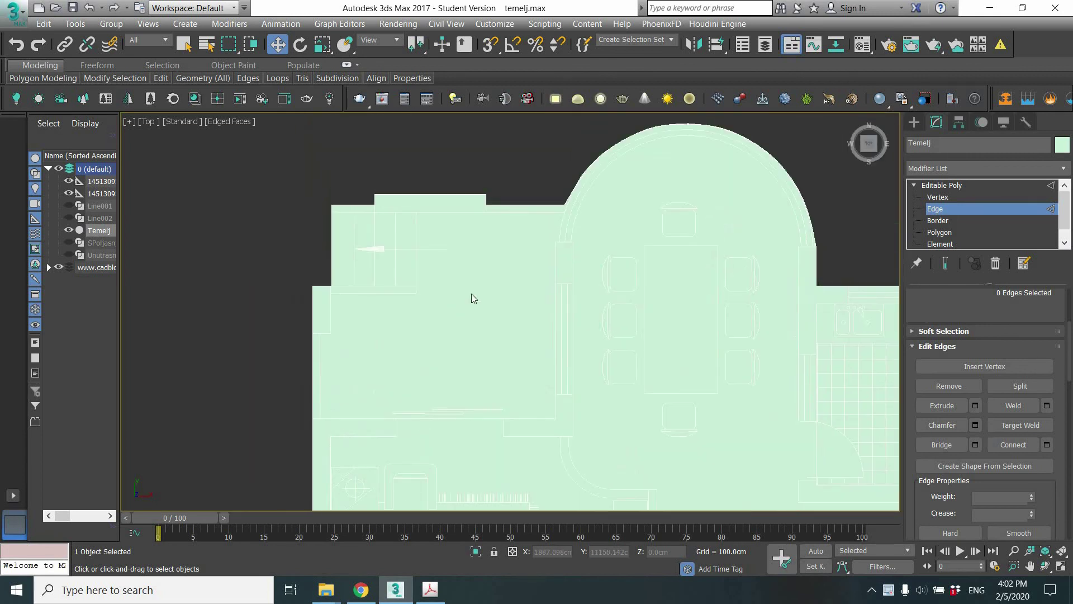
scroll(539, 351, "up", 2)
middle_click_drag(539, 351, 613, 411)
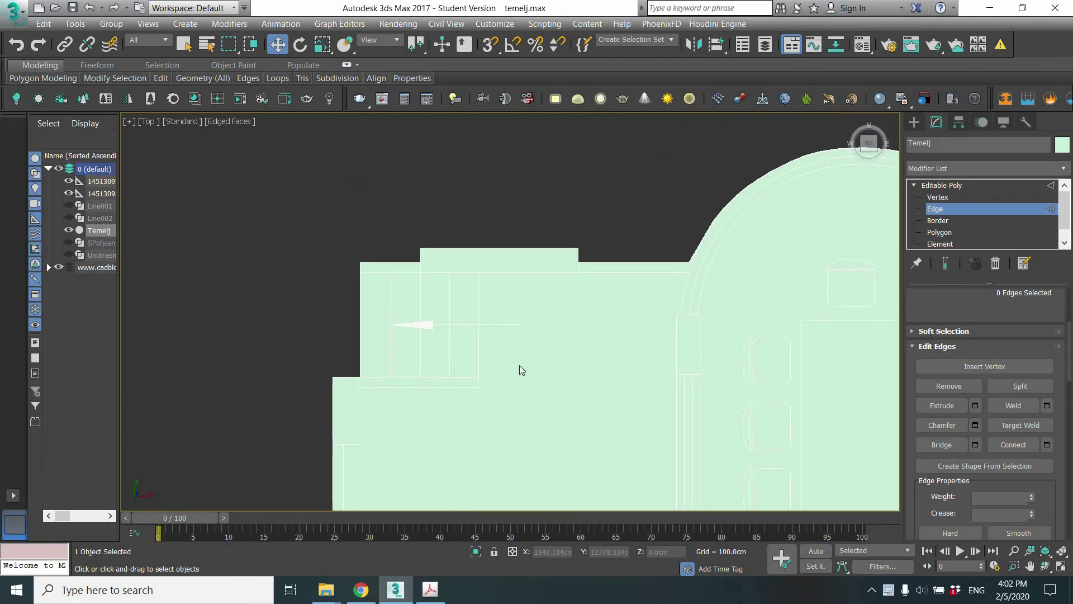
middle_click_drag(247, 320, 176, 284)
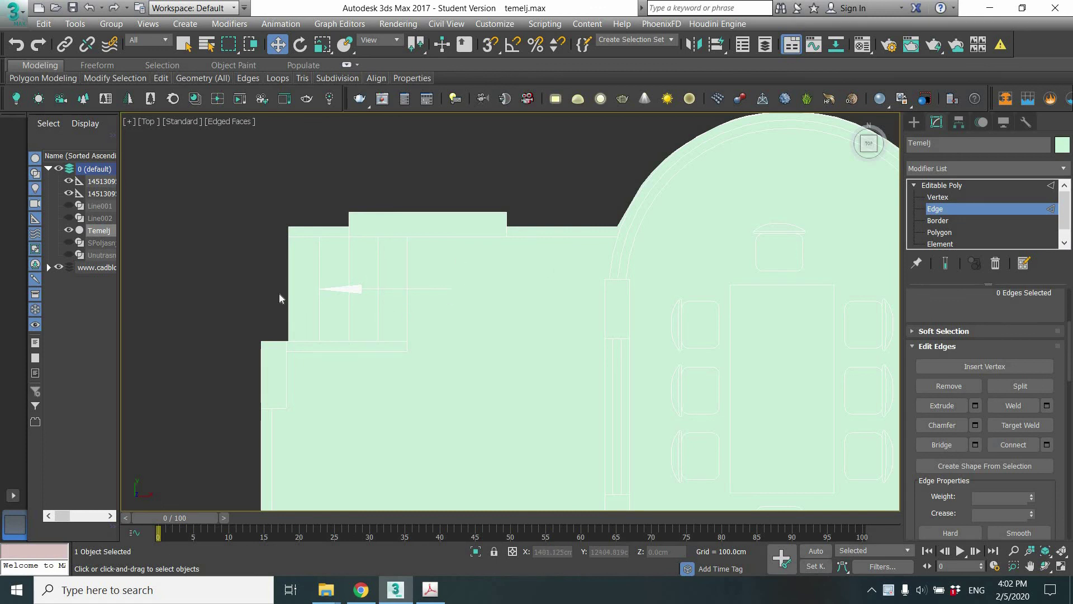
scroll(321, 309, "down", 1)
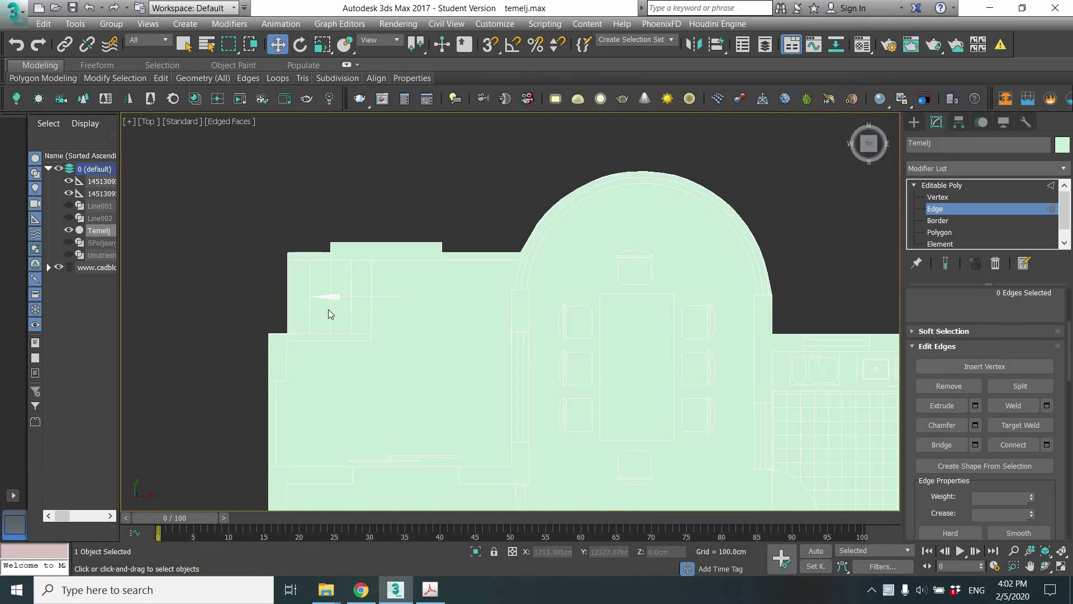
scroll(328, 311, "up", 2)
scroll(327, 309, "up", 2)
scroll(308, 316, "up", 1)
scroll(290, 323, "up", 2)
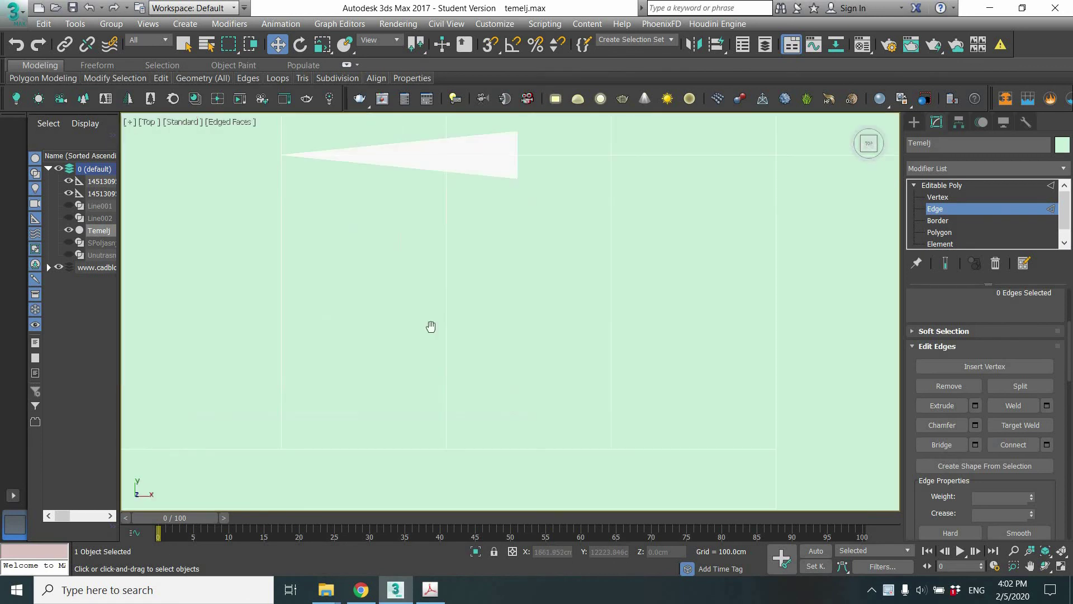
middle_click_drag(635, 301, 623, 299)
scroll(495, 310, "down", 1)
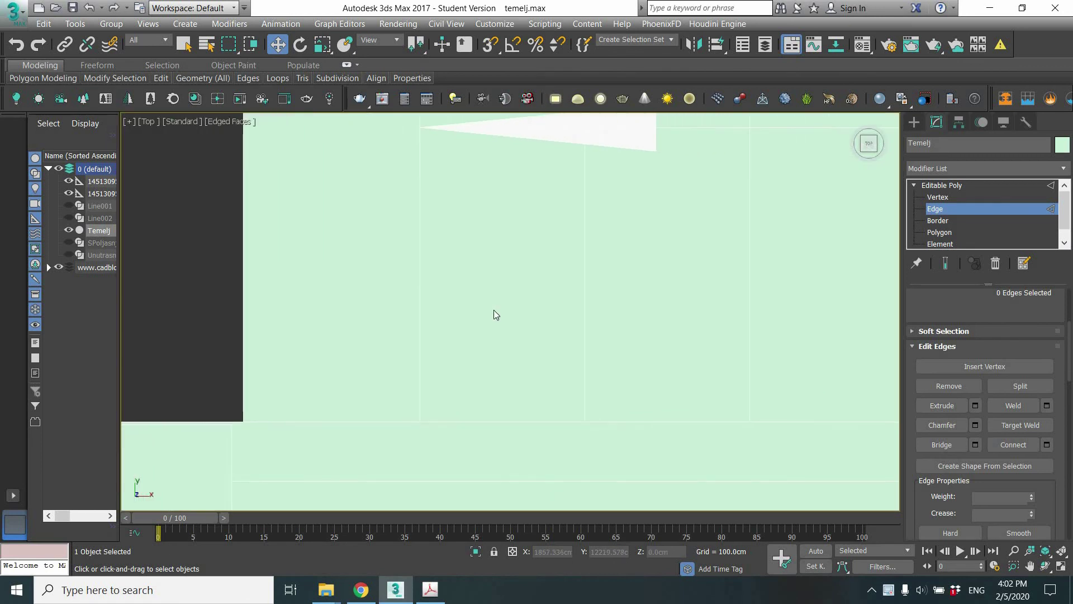
scroll(463, 317, "down", 2)
scroll(390, 300, "down", 1)
middle_click_drag(390, 300, 325, 283)
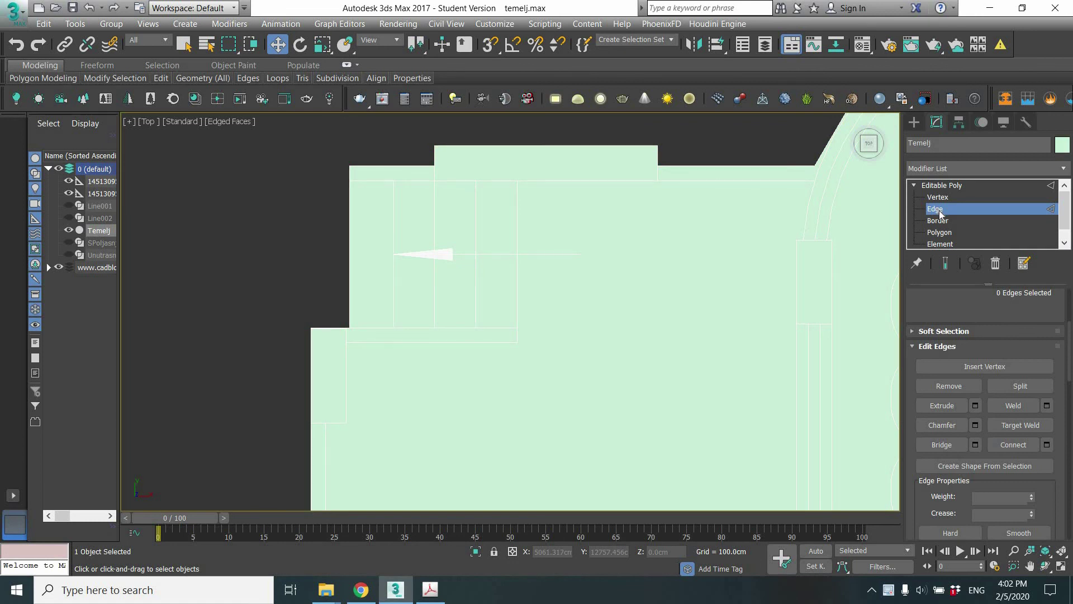
- Leave edge editing on Temelj and hide the CAD reference drawing layer
left_click(941, 214)
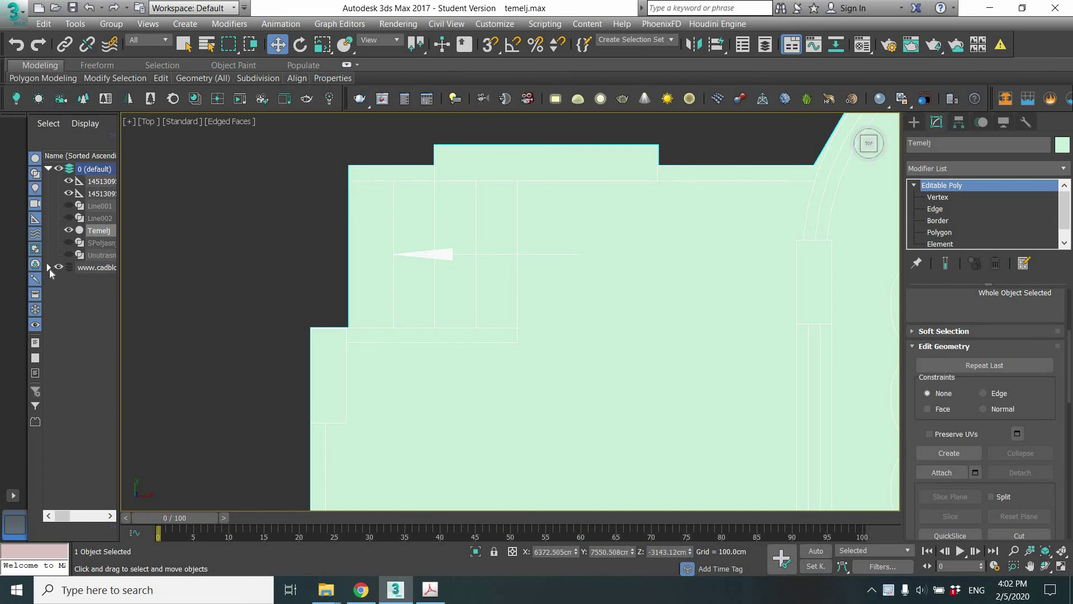
left_click(59, 268)
left_click(59, 267)
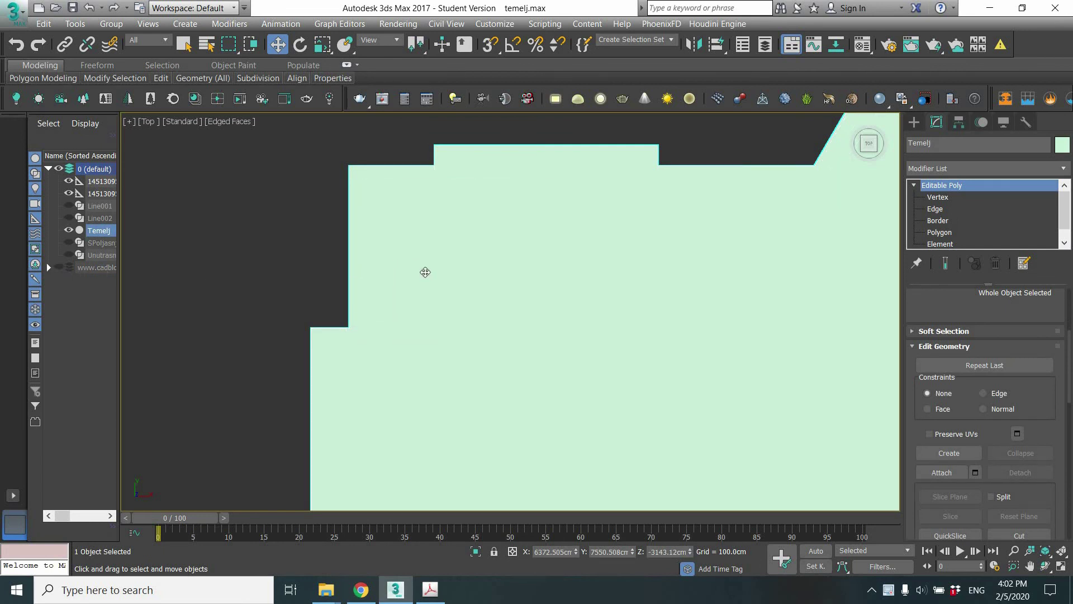
scroll(516, 288, "down", 3)
- Show the CAD reference drawing again and frame the slab
scroll(419, 264, "up", 1)
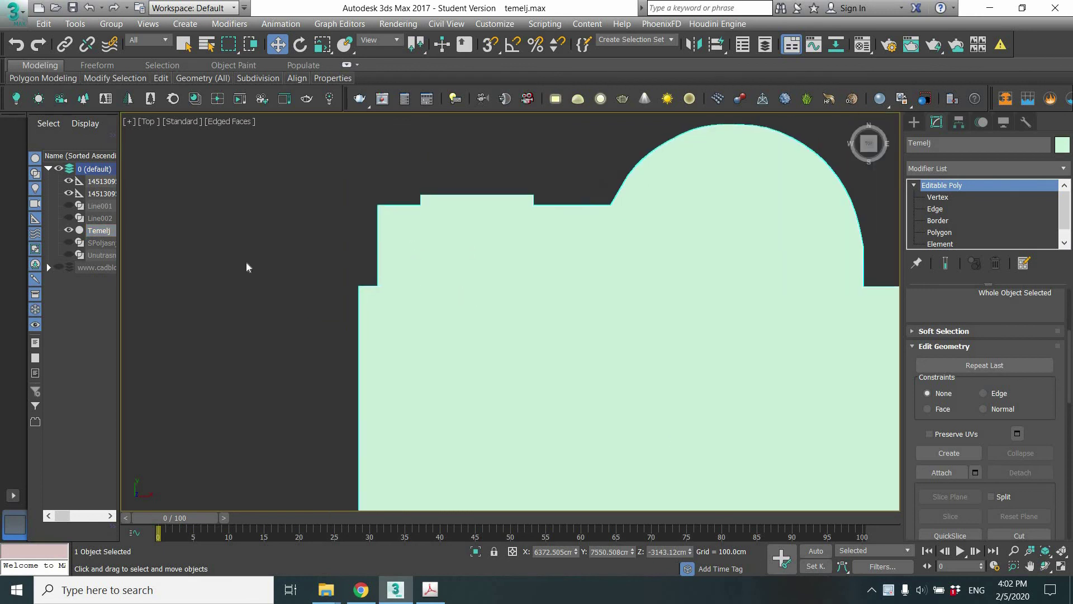
left_click(59, 267)
scroll(372, 299, "up", 2)
scroll(344, 358, "up", 2)
middle_click_drag(340, 351, 336, 353)
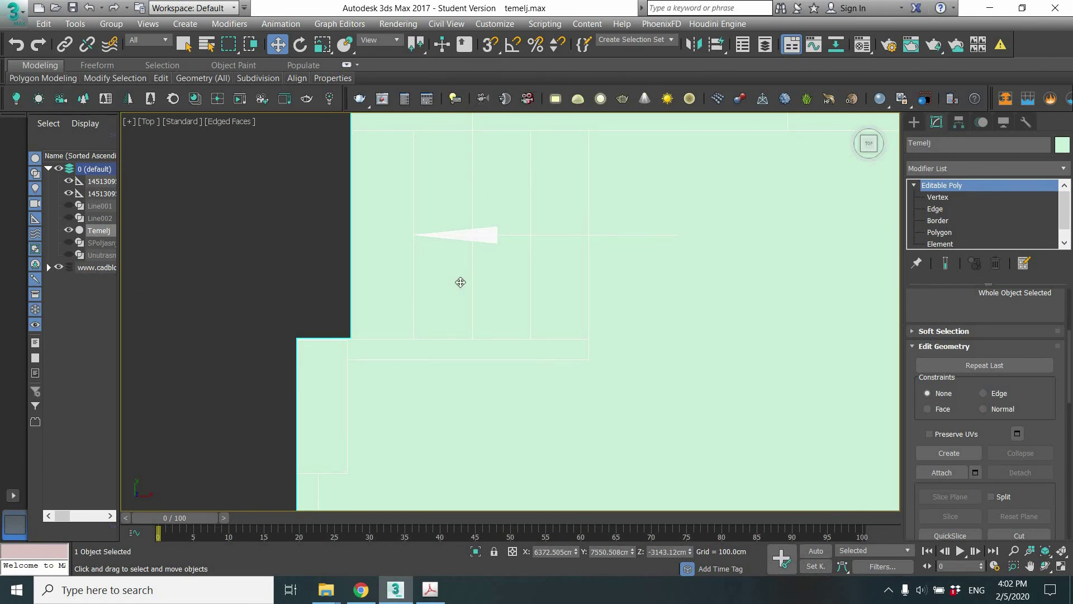
scroll(460, 283, "down", 2)
scroll(386, 278, "up", 1)
scroll(376, 268, "up", 1)
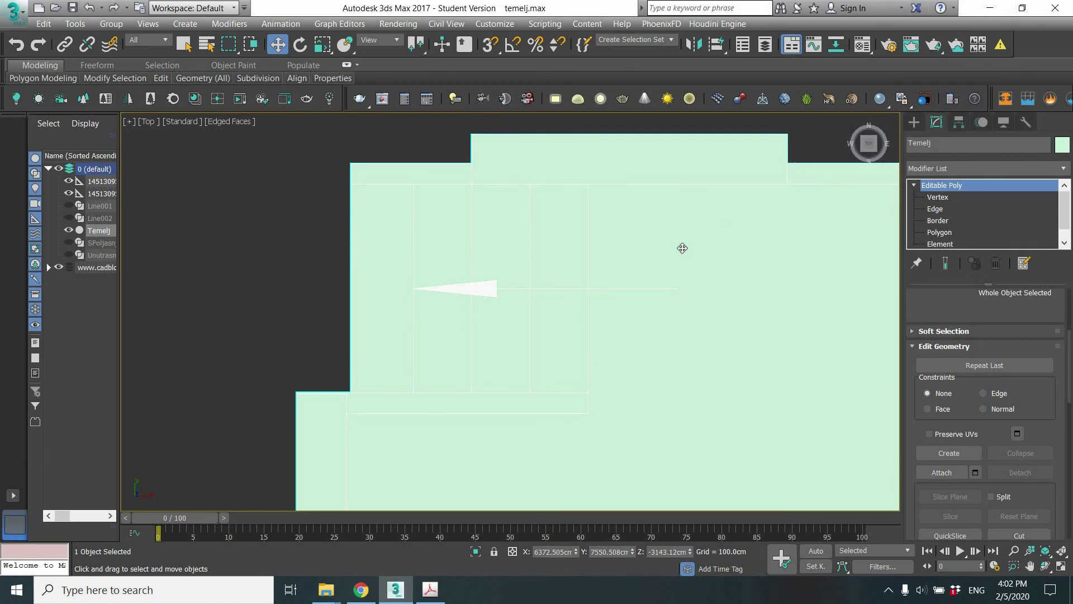
scroll(425, 235, "down", 2)
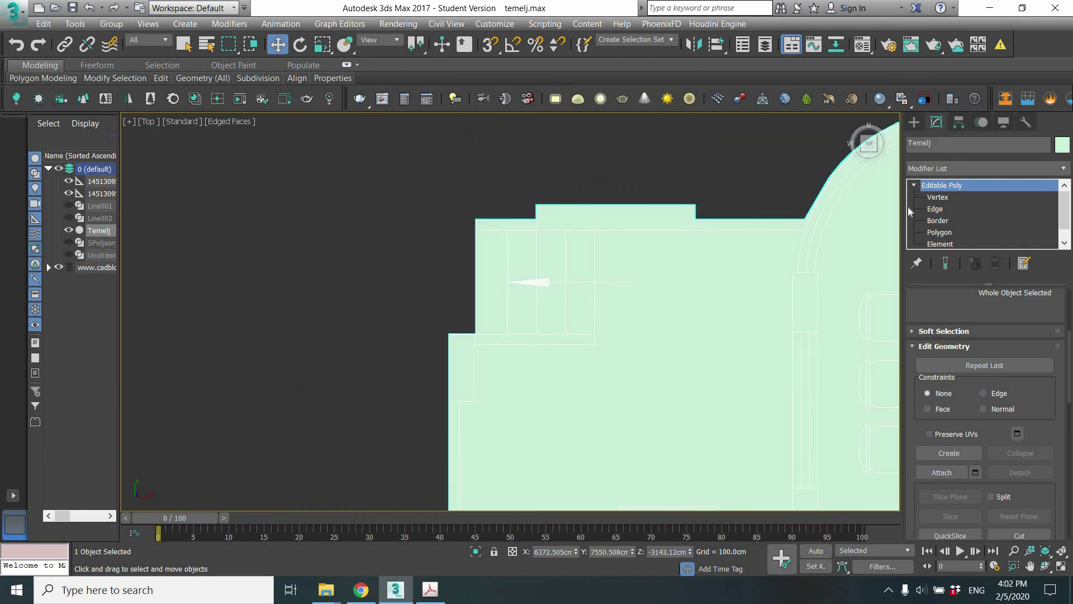
- Switch Temelj to Vertex level and window-select the entrance's lower-edge vertices
left_click(938, 197)
left_click_drag(526, 307, 331, 269)
middle_click_drag(410, 306, 305, 287)
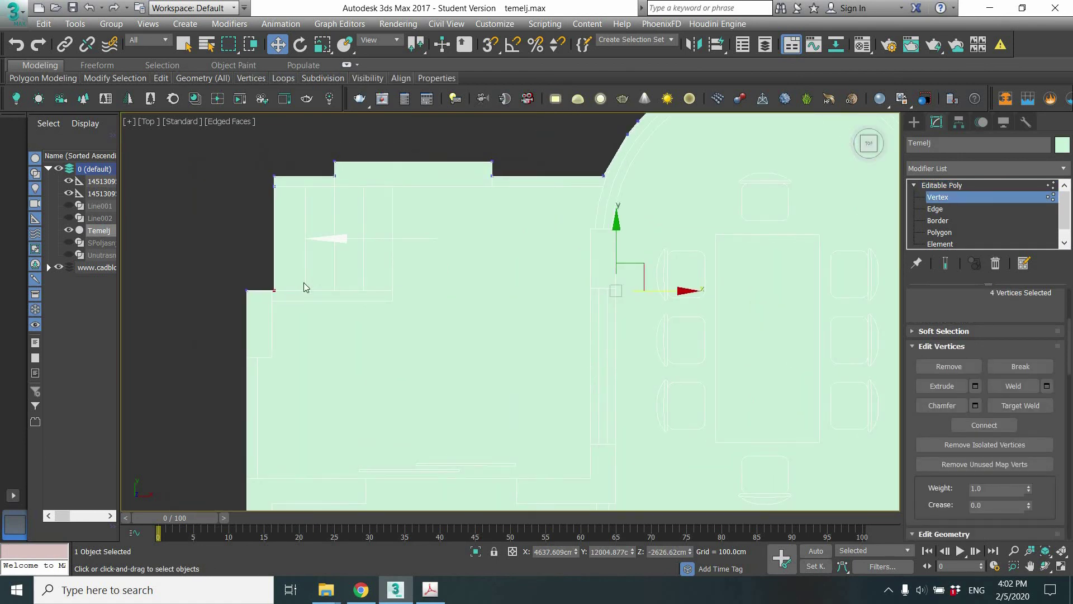
middle_click_drag(456, 273, 351, 261)
scroll(330, 265, "down", 3)
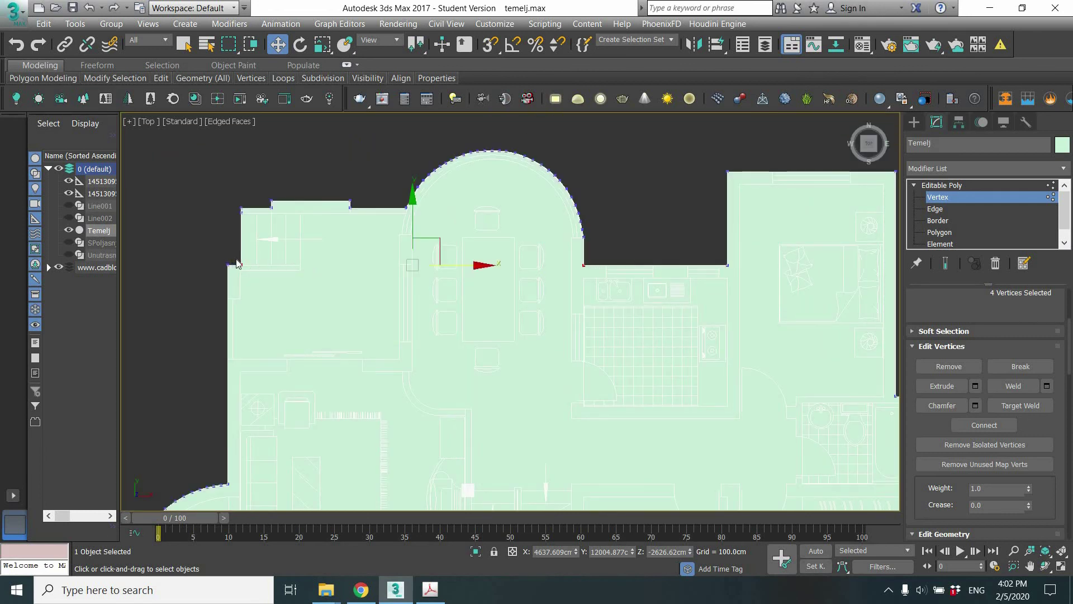
left_click_drag(593, 260, 673, 270)
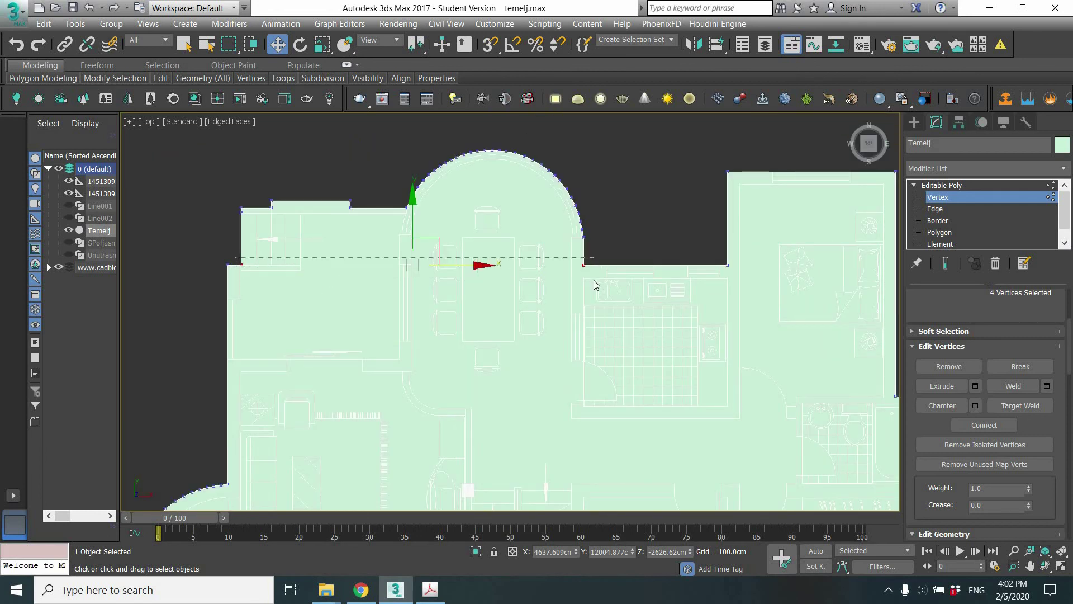
left_click(952, 187)
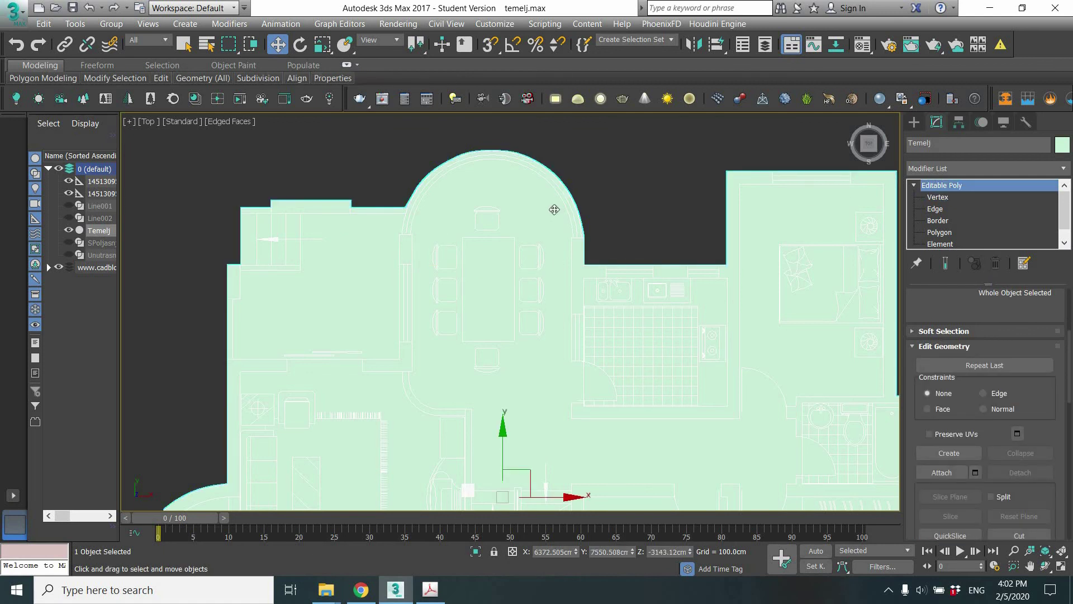
left_click(938, 197)
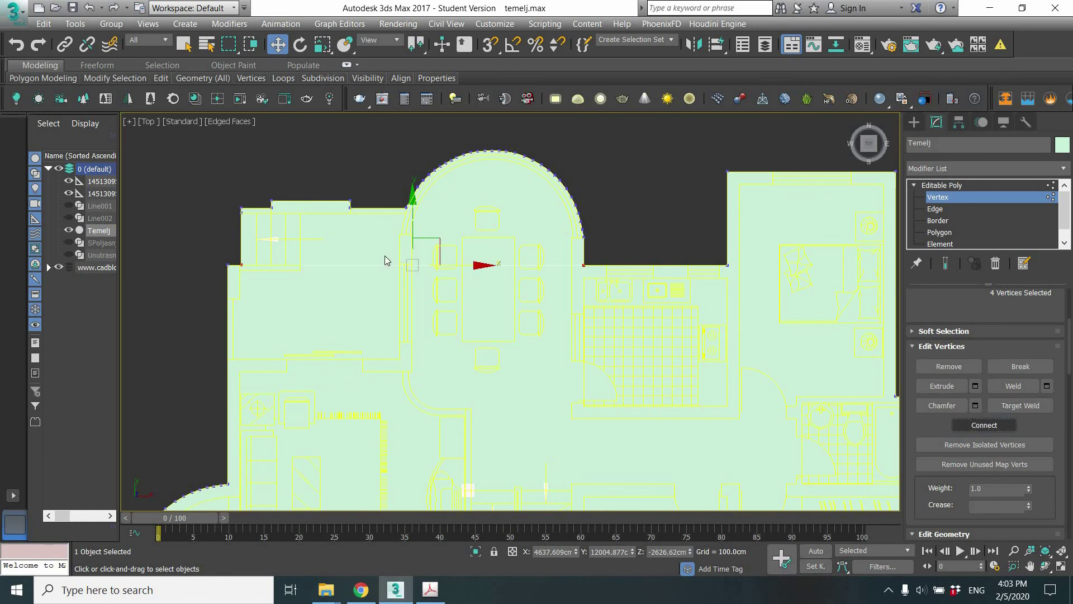
- Toggle the CAD drawing off and on to check the outline, then scroll the Command Panel
scroll(678, 254, "up", 5)
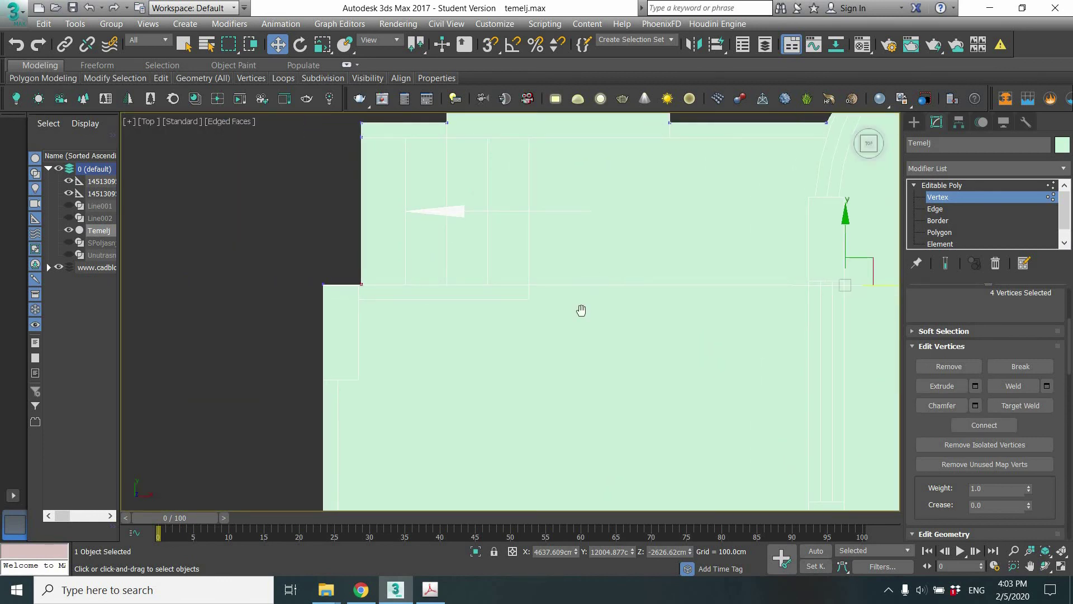
middle_click_drag(605, 322, 559, 322)
left_click(58, 267)
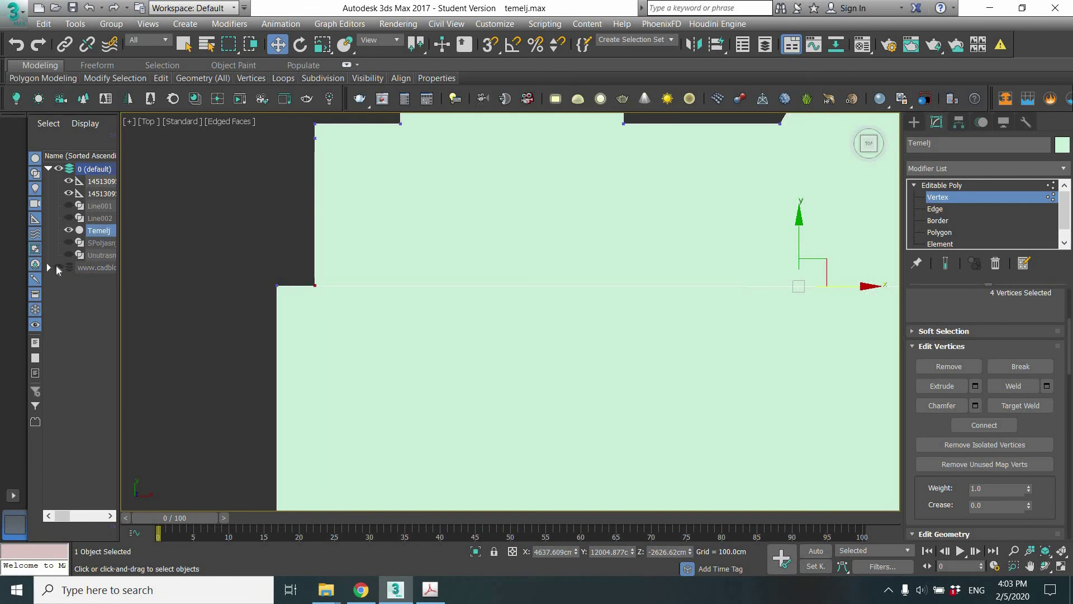
left_click(57, 267)
middle_click_drag(463, 213, 511, 260)
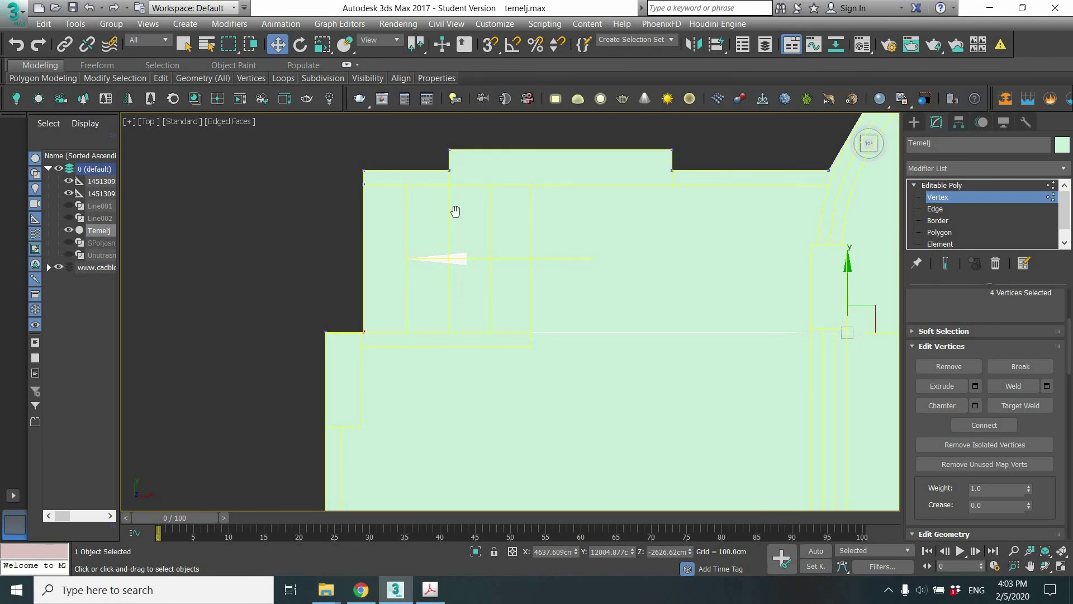
scroll(461, 210, "up", 3)
scroll(461, 210, "down", 3)
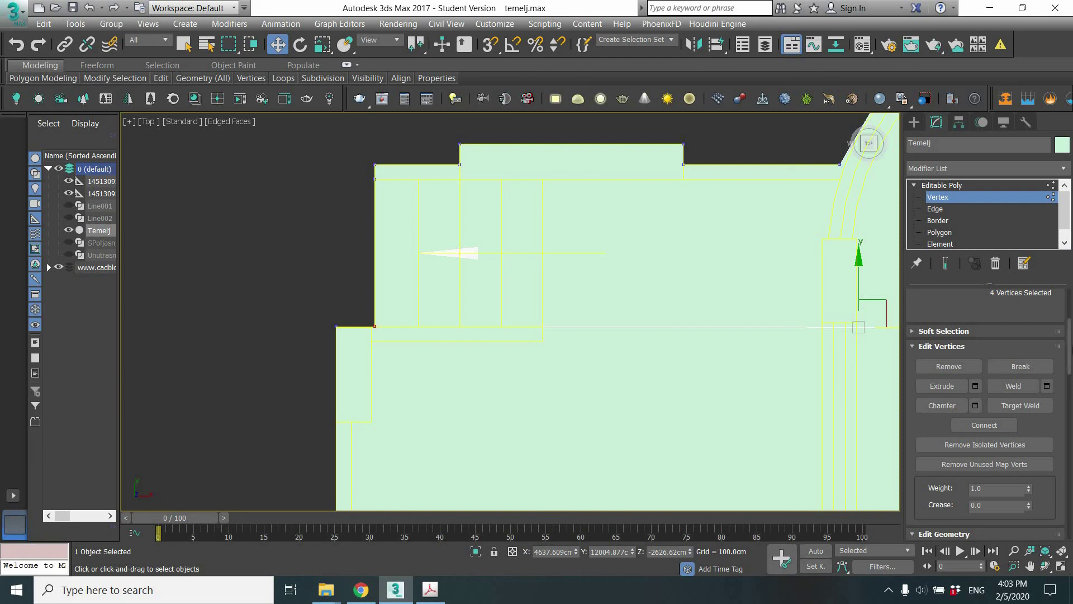
scroll(1071, 369, "down", 5)
scroll(984, 391, "down", 2)
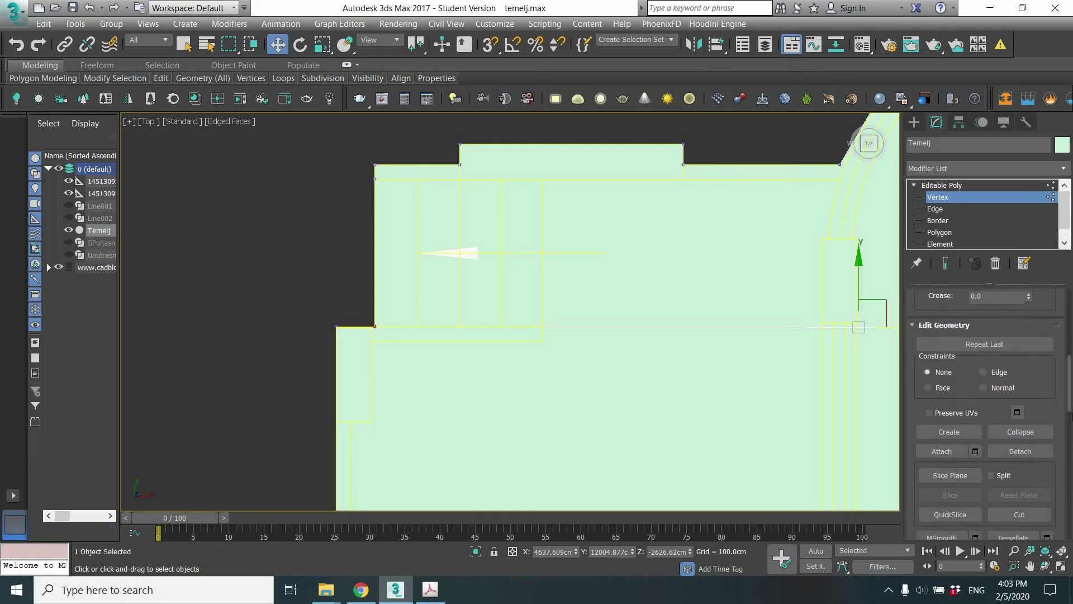
scroll(984, 391, "down", 2)
scroll(984, 391, "down", 1)
left_click(1020, 448)
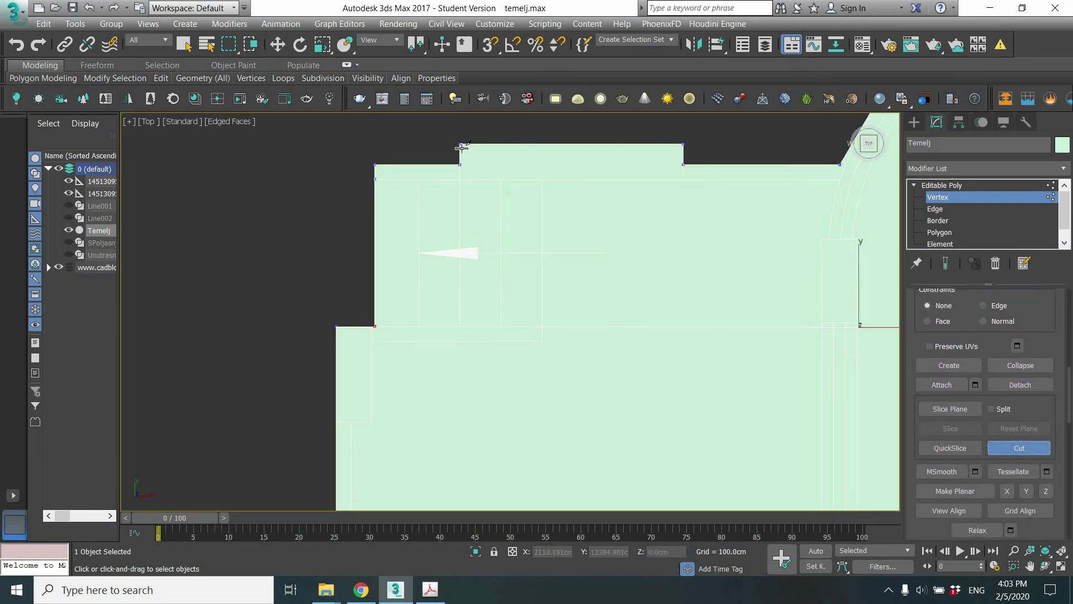
scroll(465, 174, "up", 3)
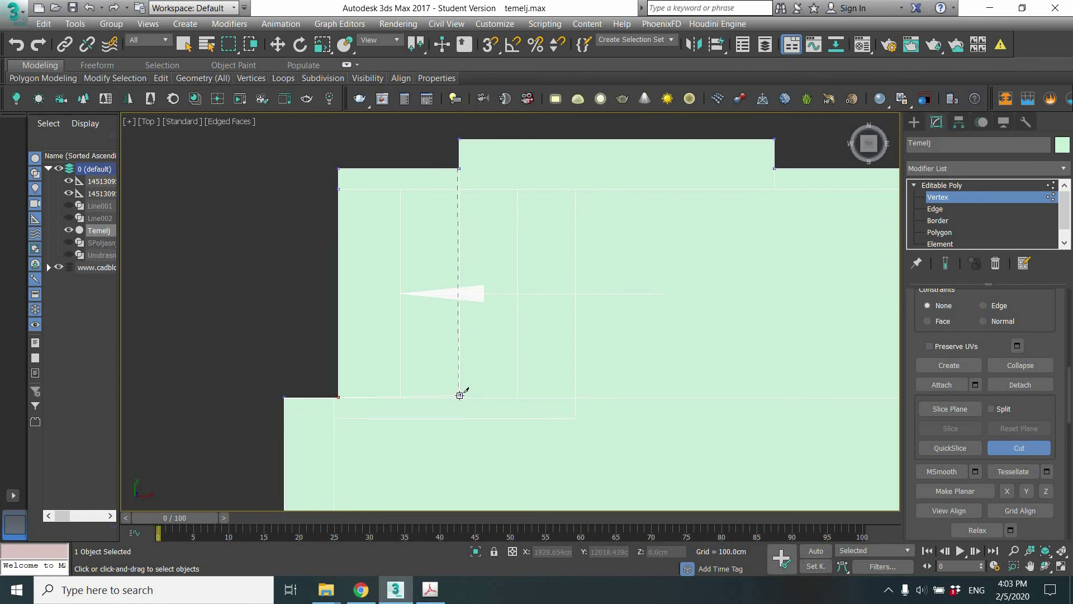
left_click(460, 395)
scroll(444, 167, "up", 3)
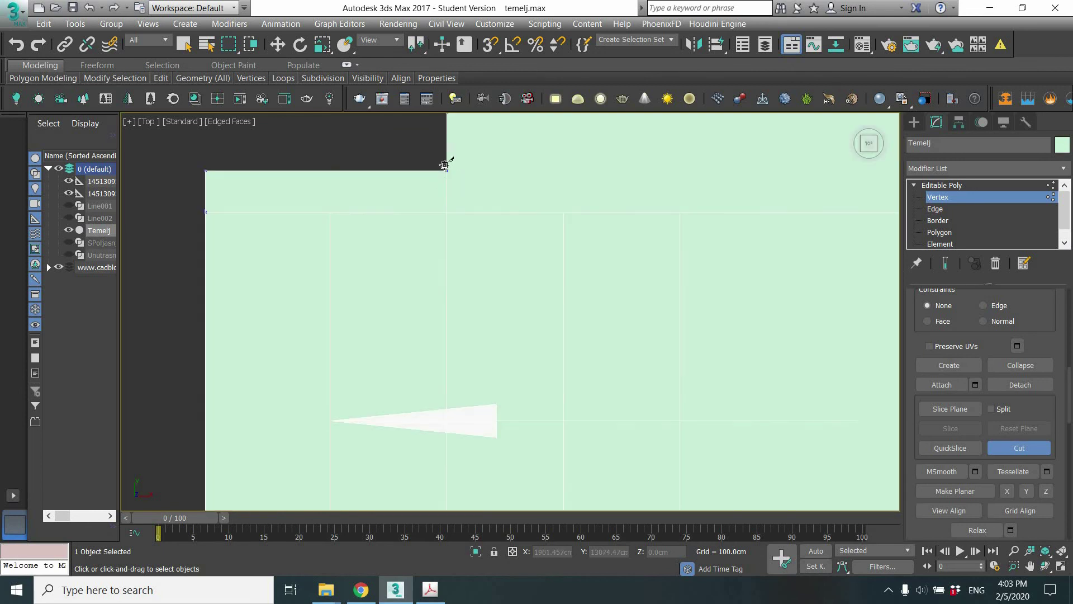
scroll(441, 157, "up", 4)
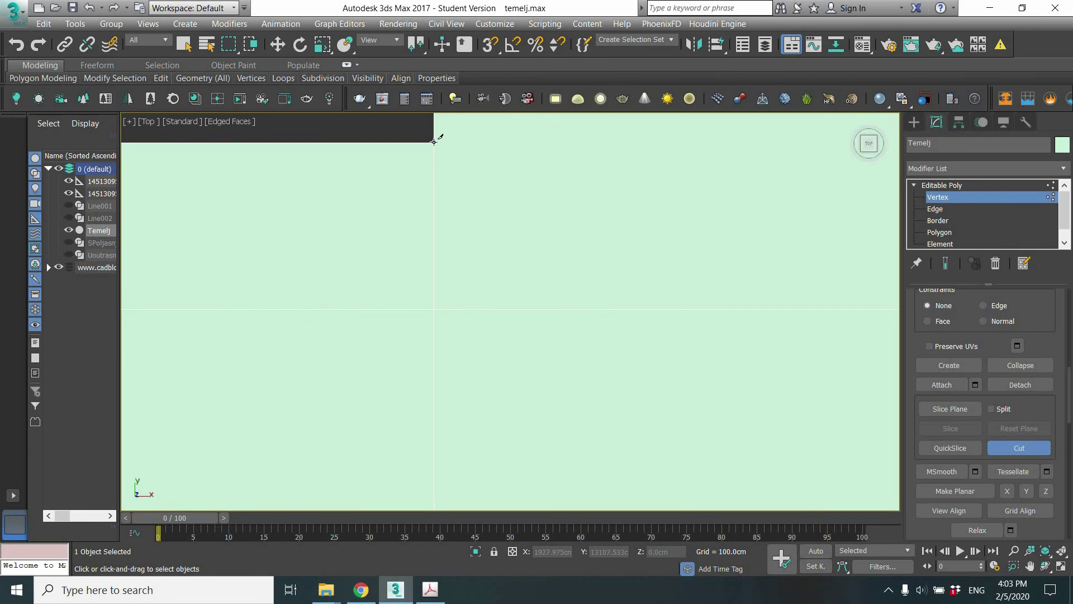
scroll(428, 312, "down", 2)
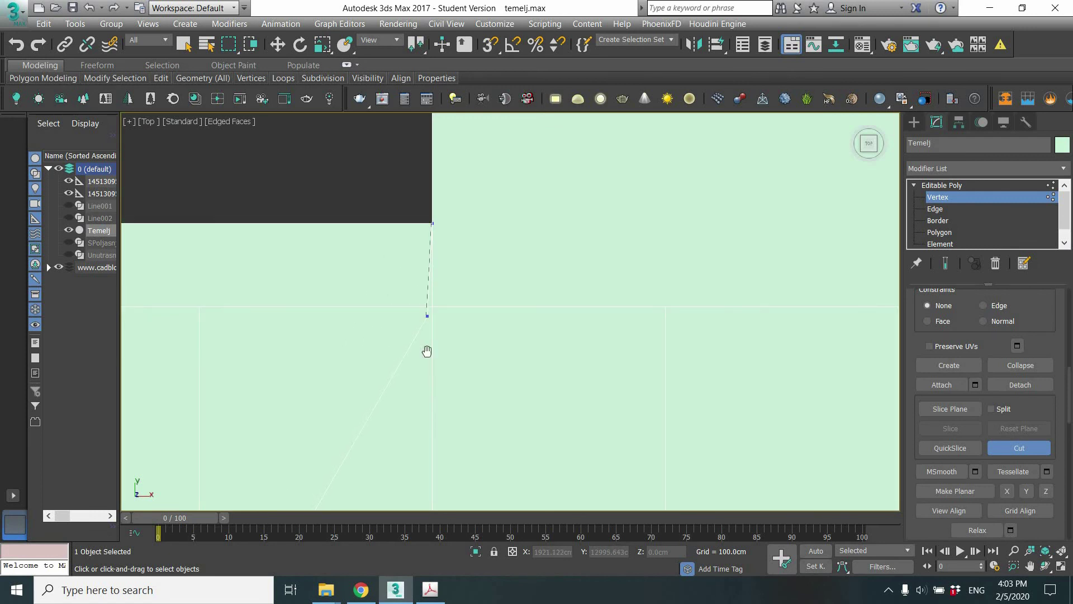
scroll(427, 352, "down", 2)
scroll(464, 446, "down", 3)
scroll(474, 246, "up", 5)
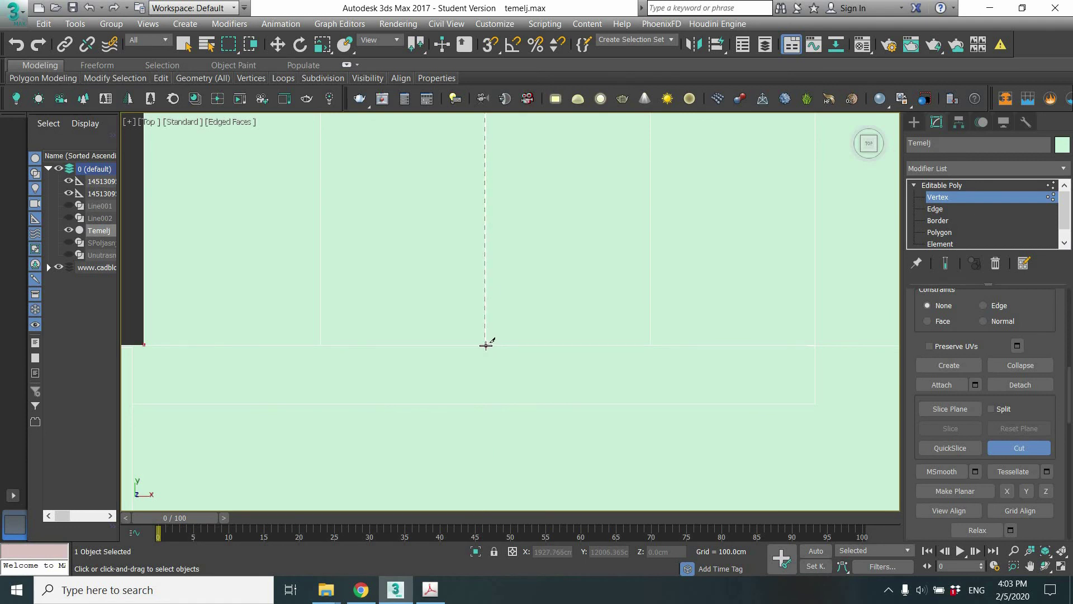
left_click(486, 345)
scroll(536, 327, "down", 5)
scroll(566, 260, "up", 2)
scroll(566, 260, "up", 2)
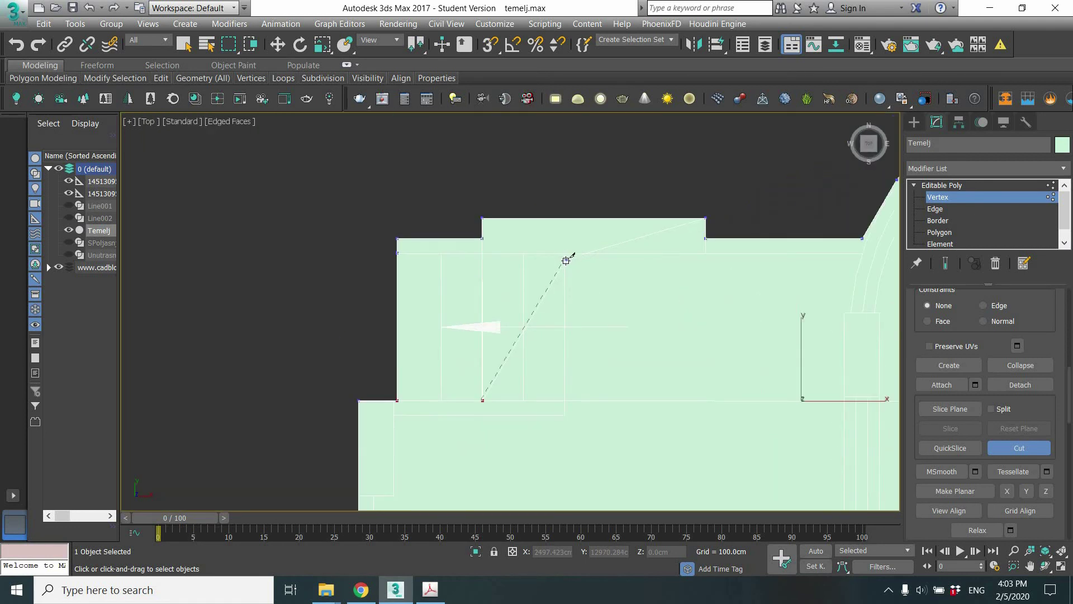
right_click(567, 251)
left_click(565, 218)
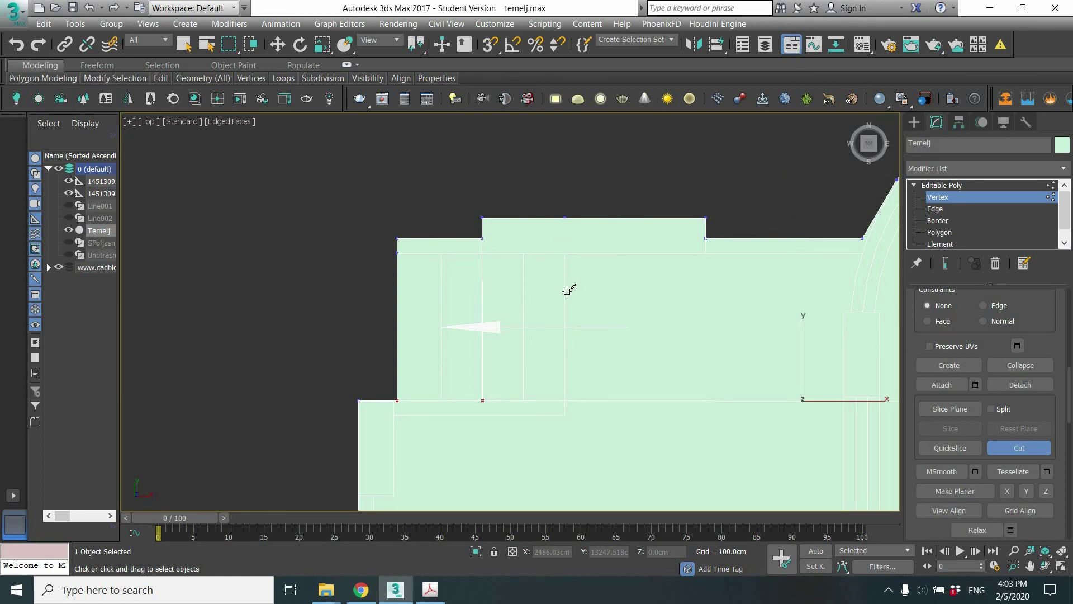
left_click(564, 401)
scroll(565, 400, "up", 10)
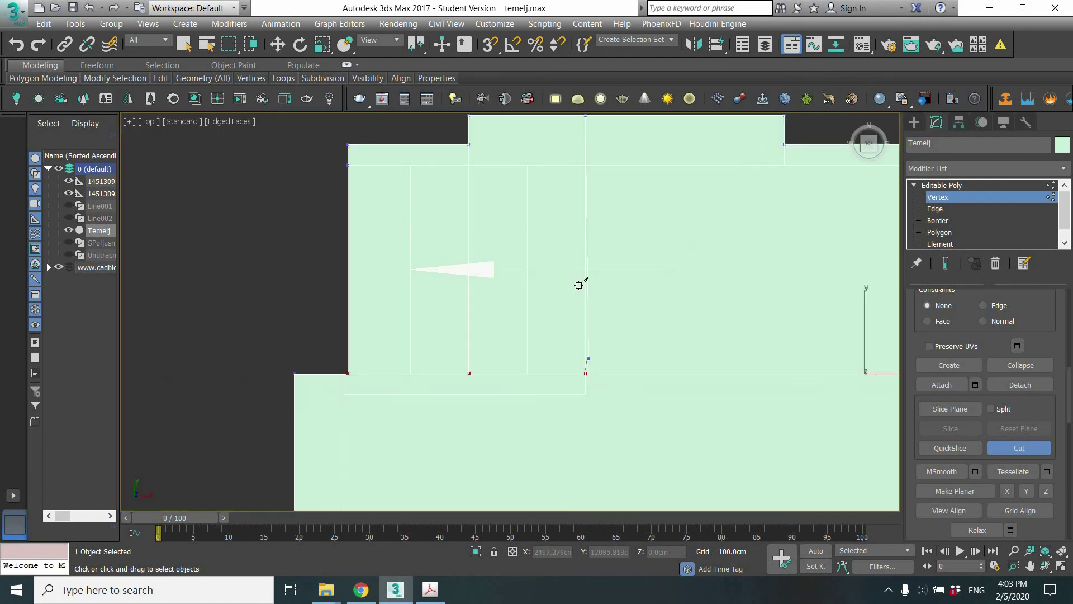
scroll(582, 283, "down", 10)
middle_click_drag(604, 296, 610, 372)
scroll(589, 247, "up", 2)
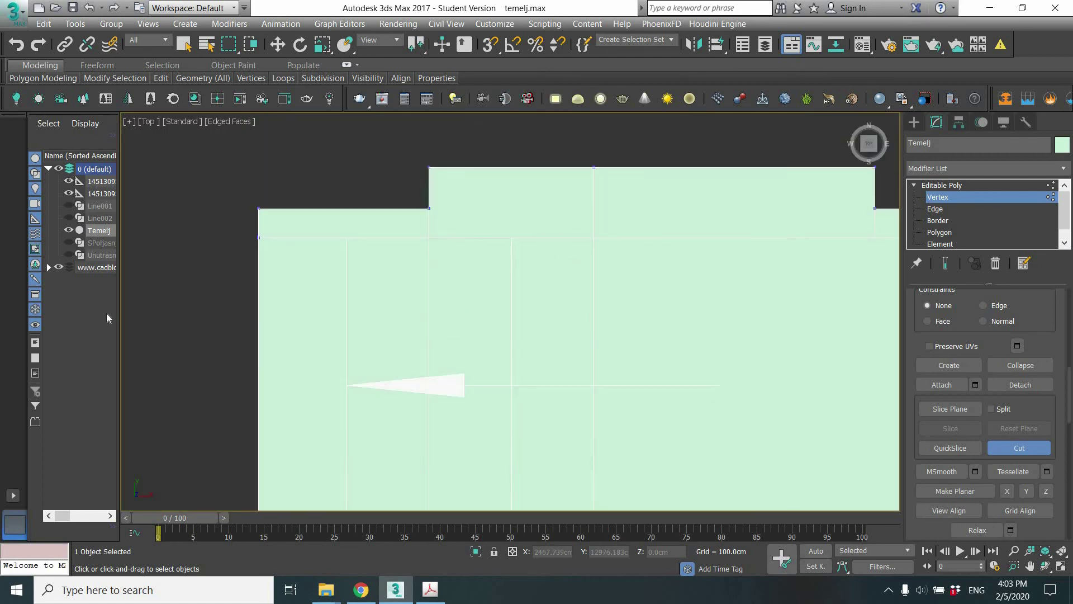
scroll(503, 259, "down", 2)
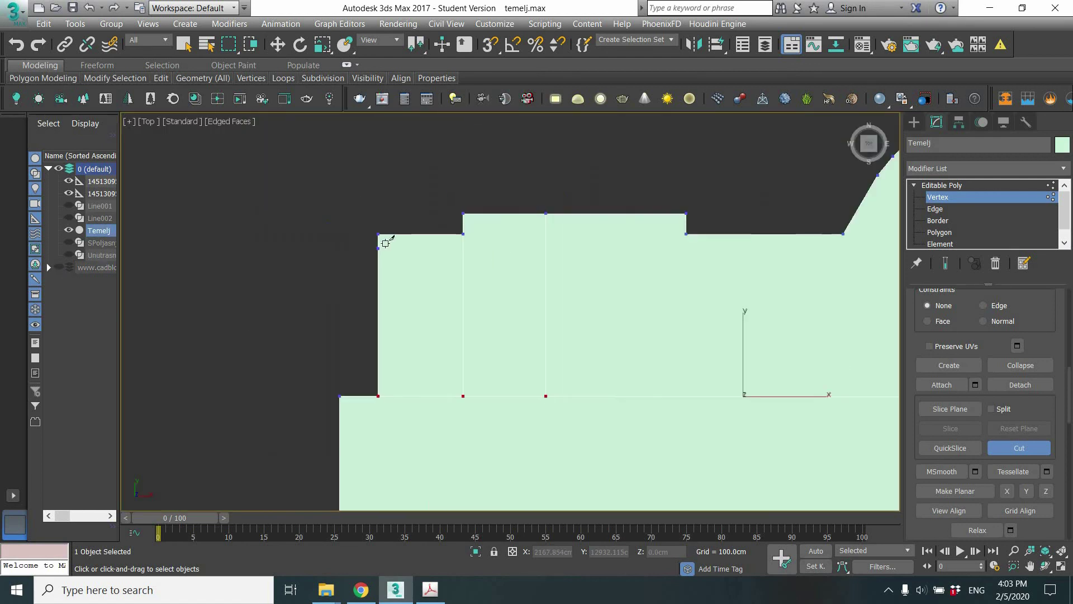
scroll(468, 240, "up", 1)
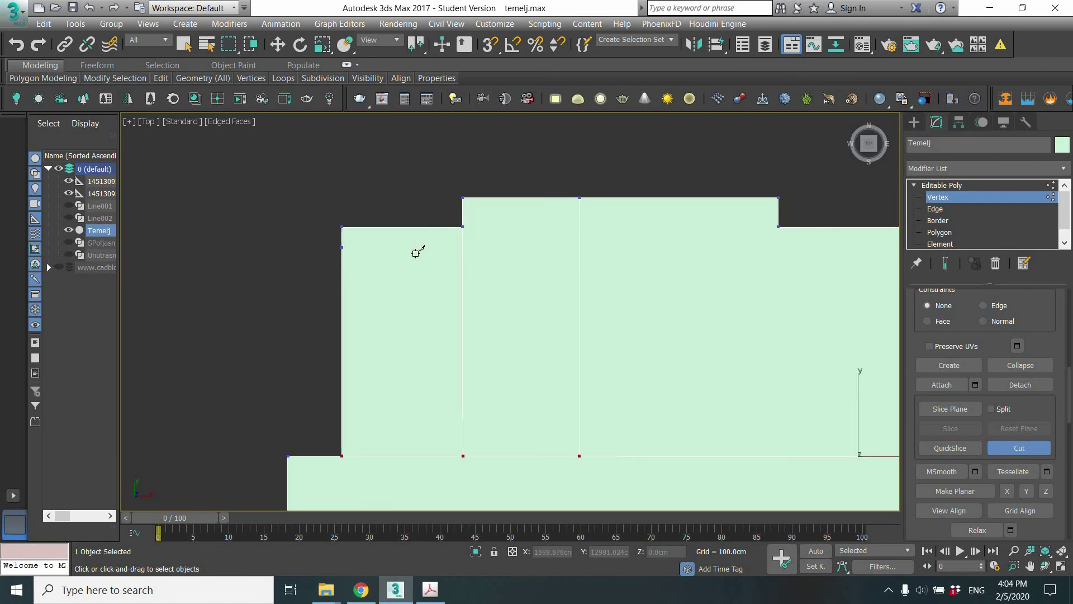
scroll(415, 251, "up", 1)
scroll(414, 249, "down", 1)
scroll(412, 249, "down", 1)
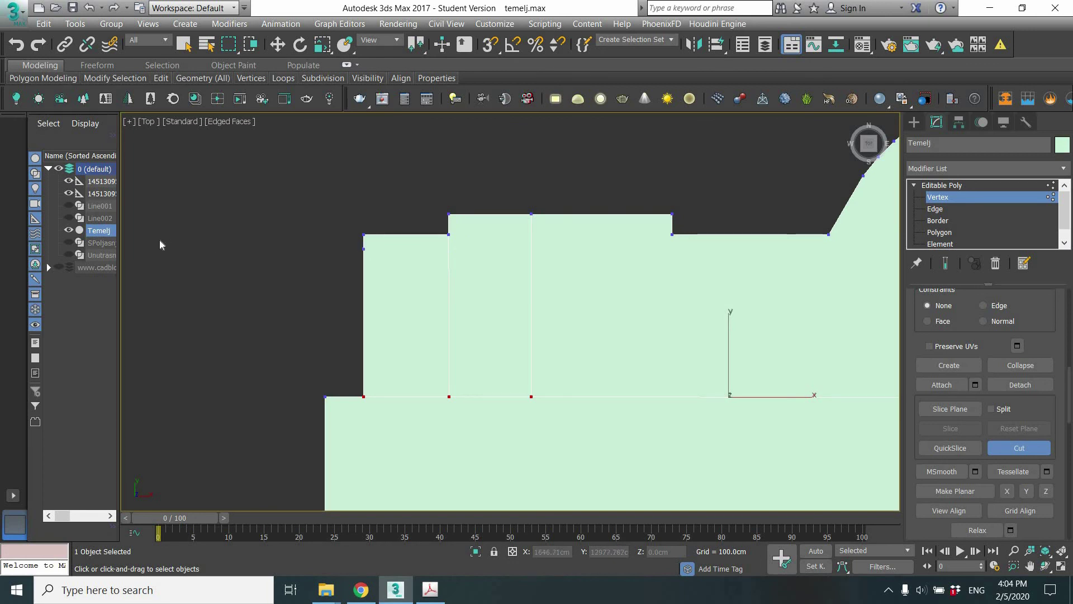
- Turn on the cadblo reference layer and frame the slab's left side
left_click(59, 267)
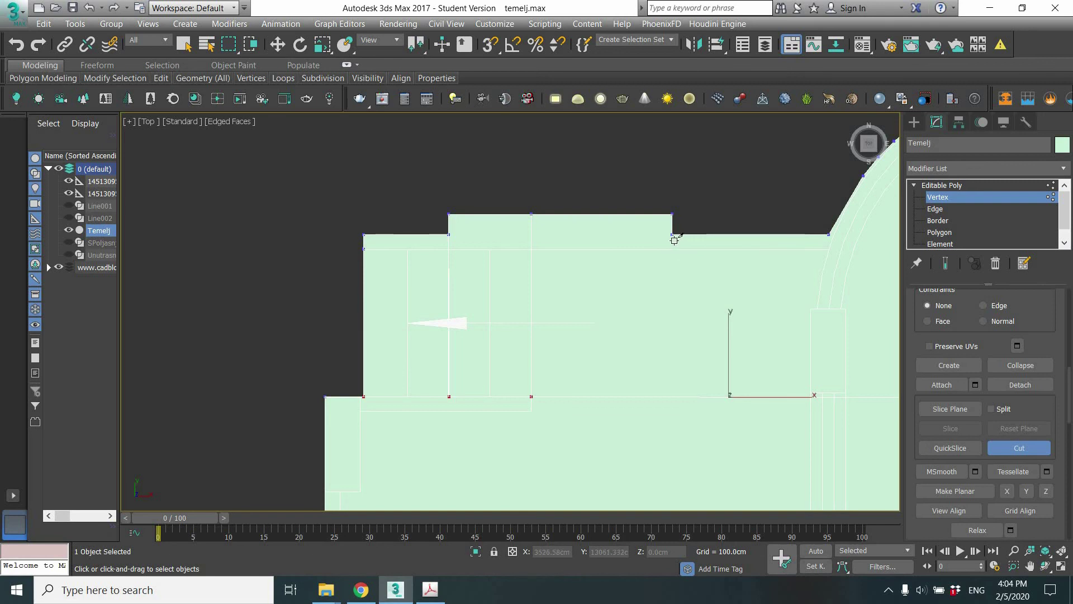
scroll(669, 249, "up", 2)
scroll(669, 246, "down", 1)
scroll(669, 245, "down", 2)
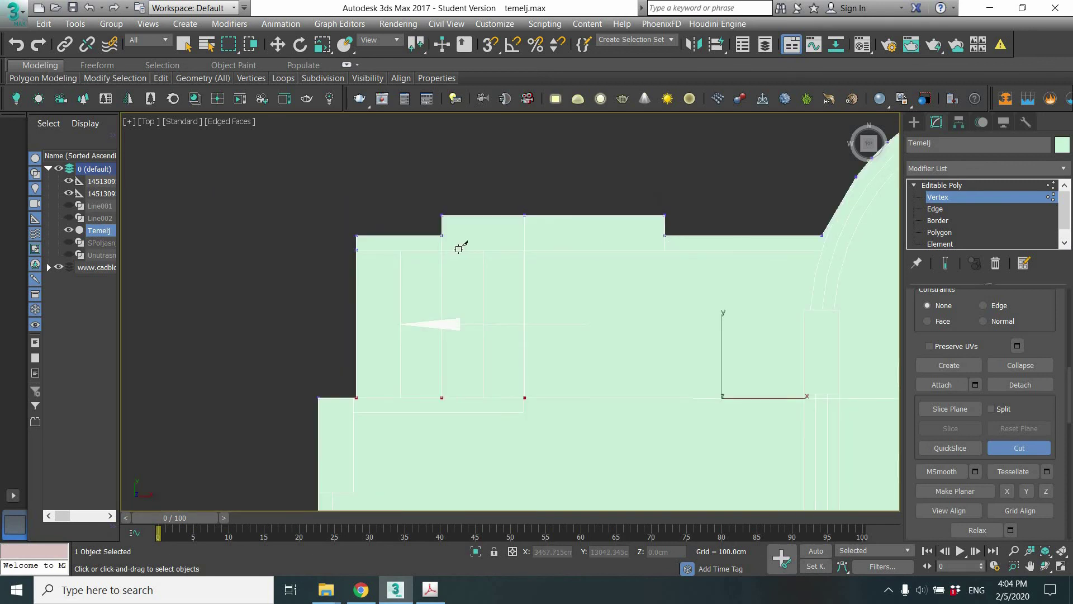
scroll(351, 244, "up", 4)
- Cut an edge across the slab from its left edge to the diagonal edge, then stop cutting
left_click(353, 244)
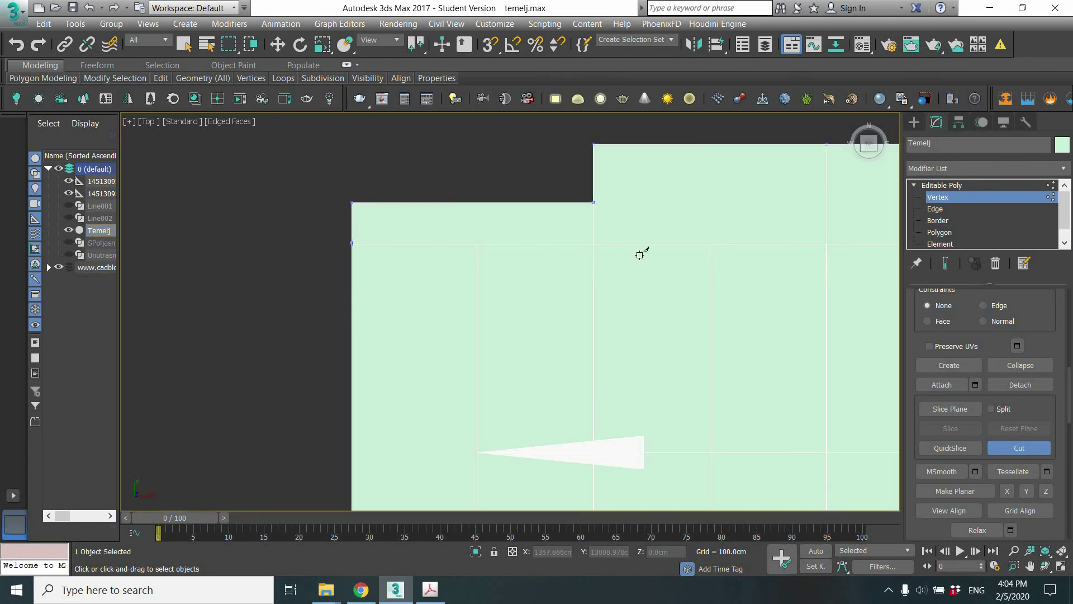
middle_click_drag(299, 244, 742, 256)
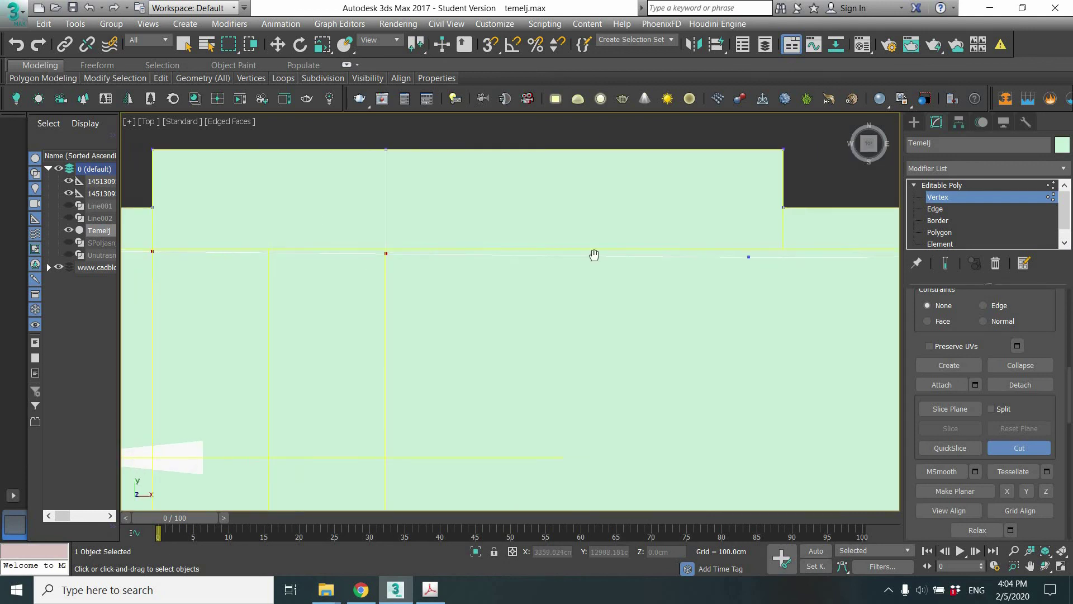
mouse_move(594, 252)
middle_mouse_down()
mouse_move(409, 250)
mouse_move(762, 255)
middle_mouse_up()
scroll(762, 254, "down", 1)
left_click(740, 258)
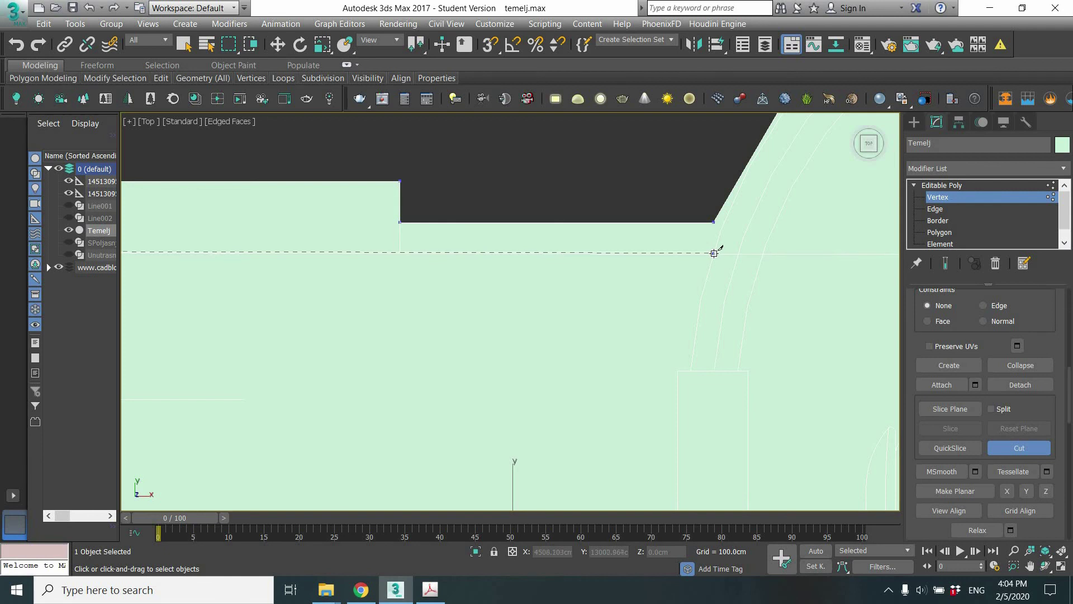
left_click(714, 253)
right_click(722, 296)
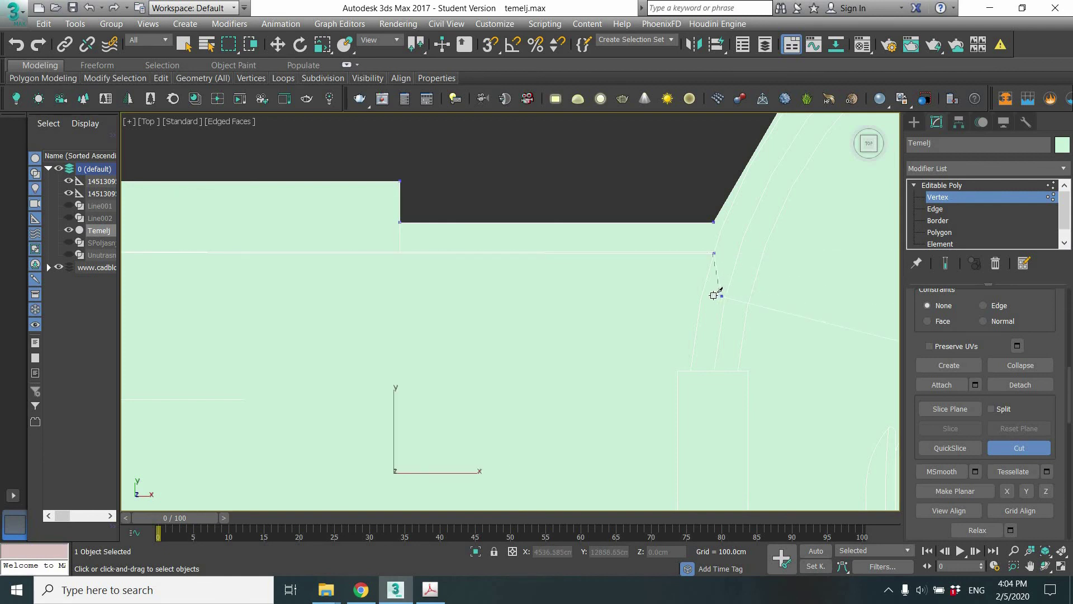
scroll(719, 250, "up", 4)
right_click(692, 242)
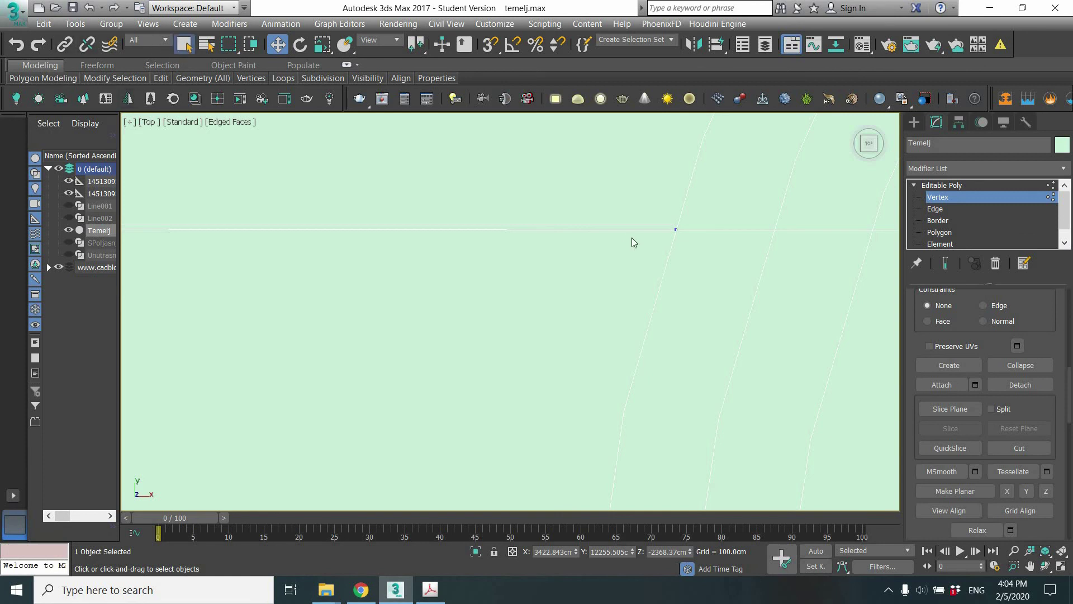
- Raise the vertex at the cut's right end to straighten the cut line
left_click(676, 230)
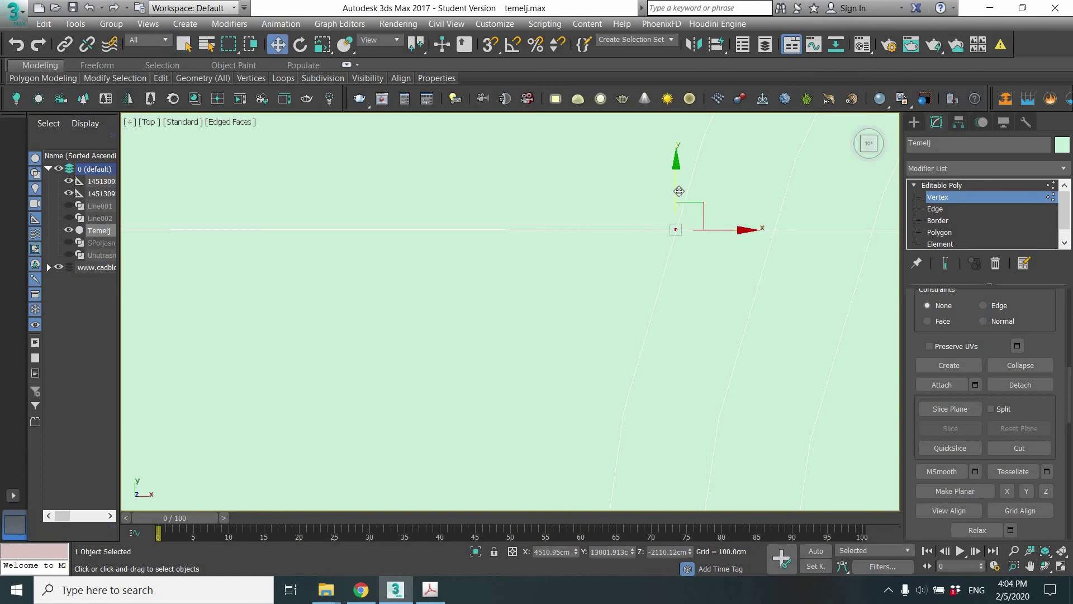
left_click_drag(678, 196, 678, 192)
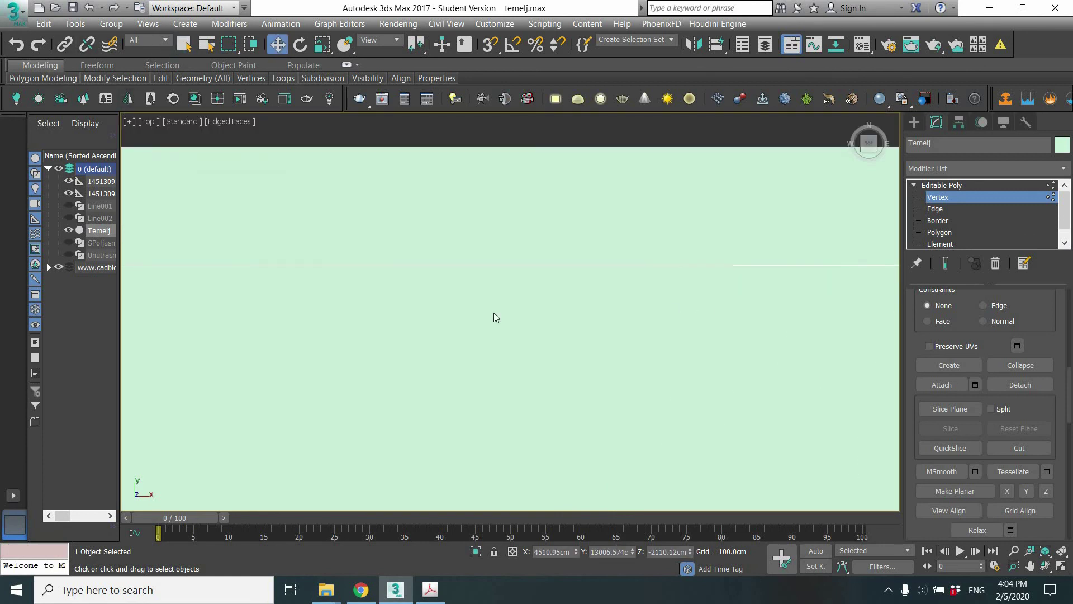
scroll(496, 317, "down", 3)
scroll(814, 300, "down", 3)
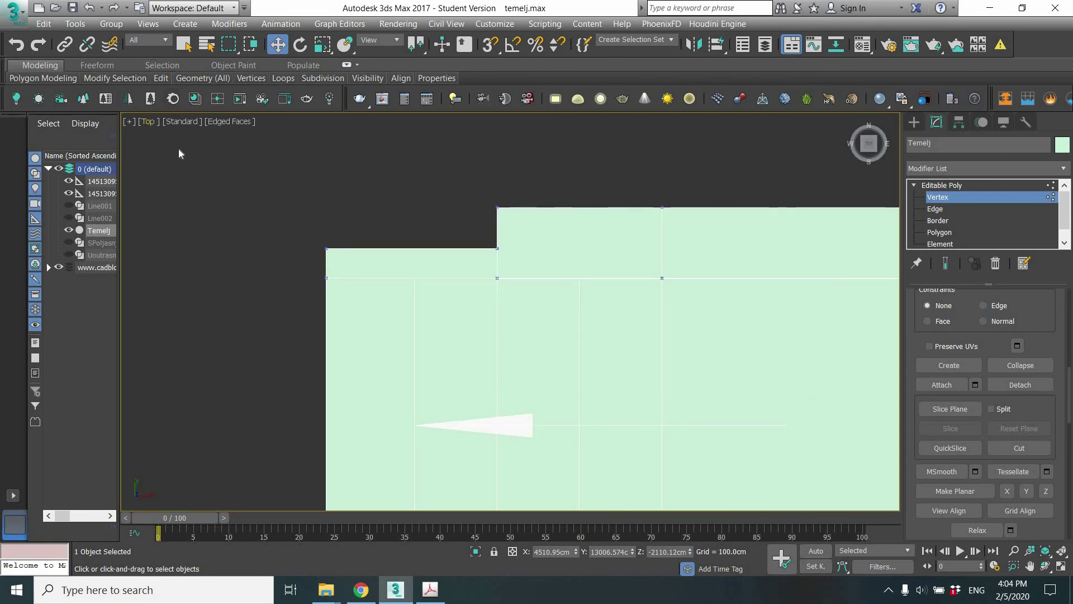
scroll(504, 285, "up", 5)
scroll(474, 255, "up", 3)
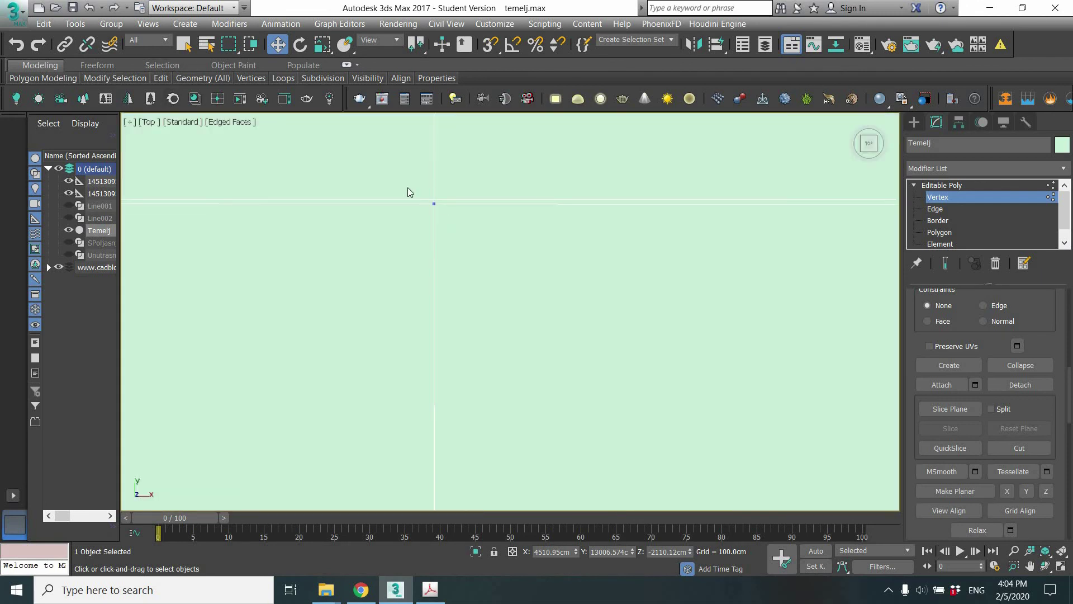
- Nudge the corner and far-end cut vertices up about 1 cm and 2.3 cm, then select the left-edge vertex
left_click(434, 204)
left_click_drag(436, 168, 438, 166)
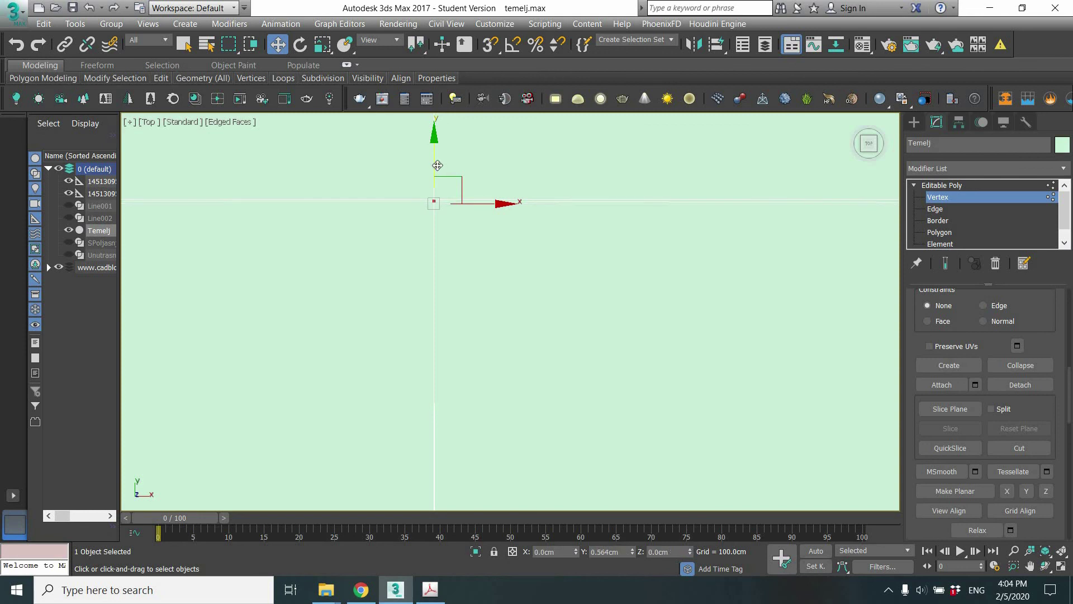
middle_click_drag(748, 244, 298, 281)
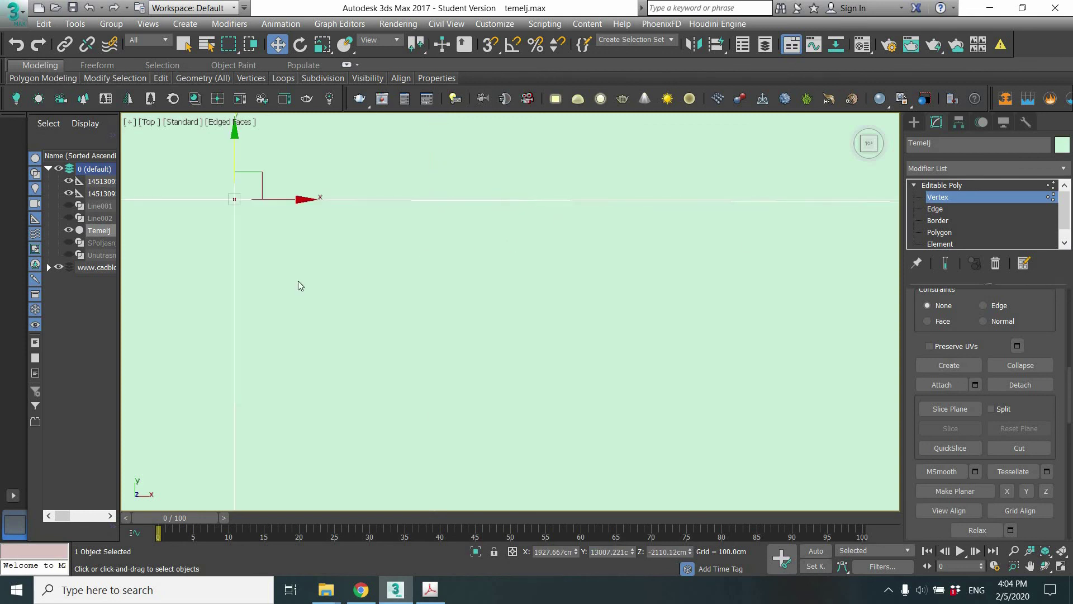
left_click_drag(854, 260, 881, 278)
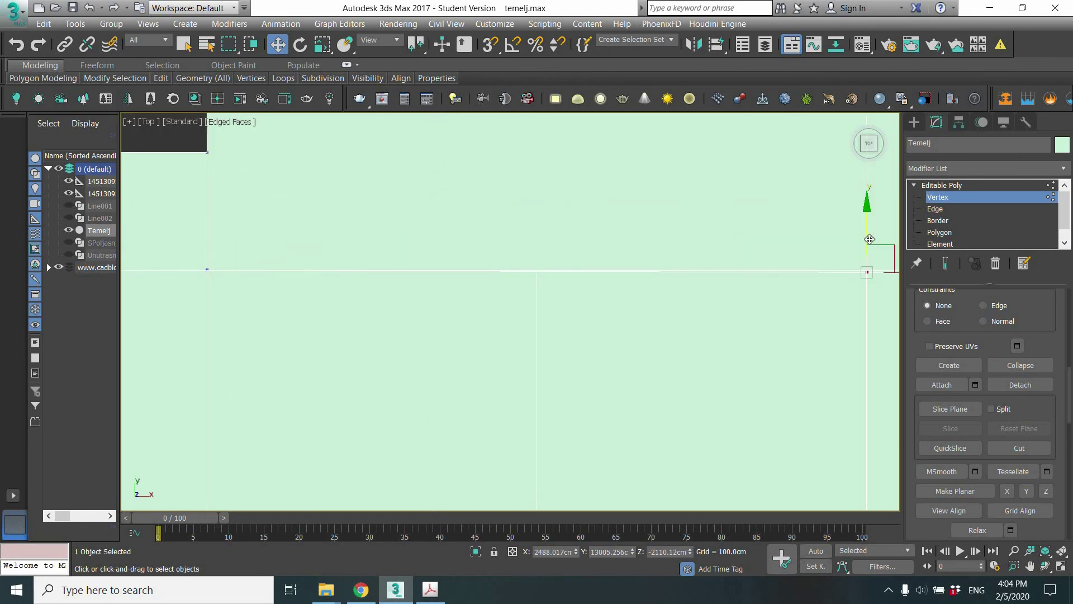
left_click_drag(872, 237, 872, 235)
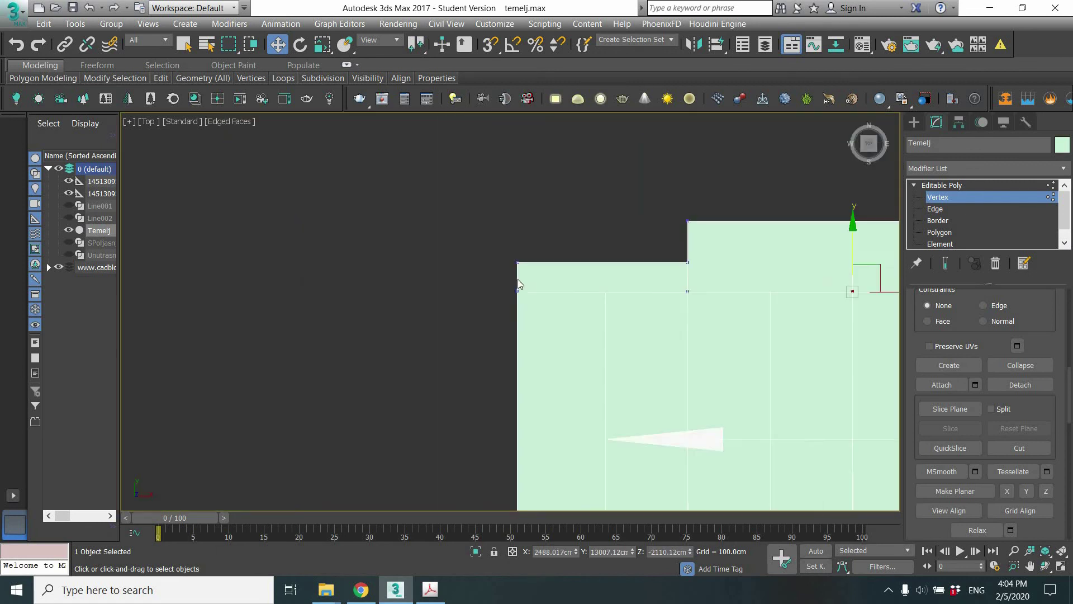
middle_click_drag(730, 302, 439, 255)
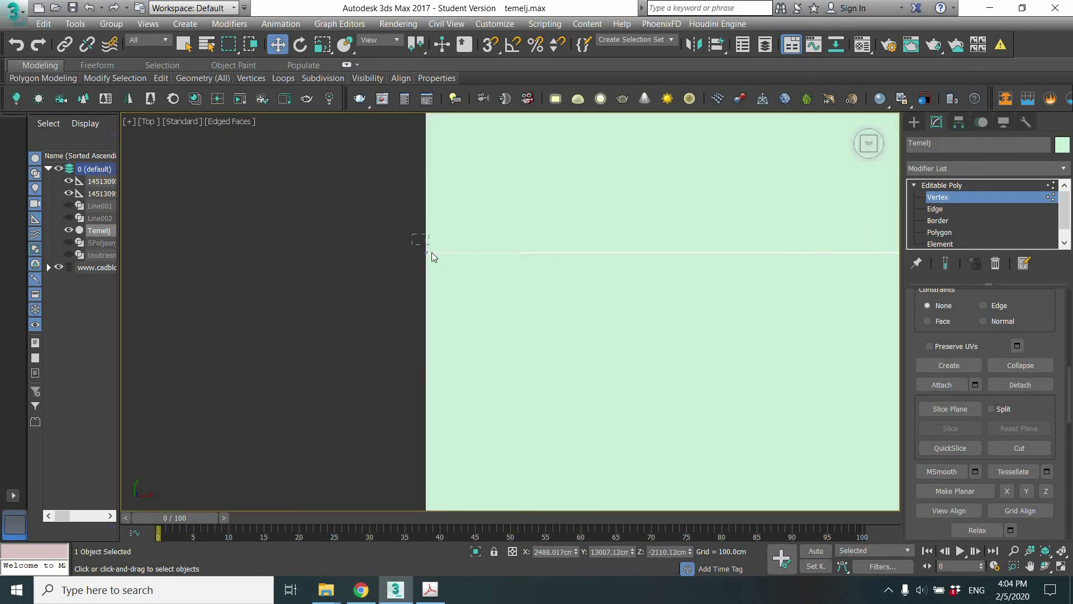
left_click_drag(431, 253, 430, 249)
mouse_move(417, 251)
middle_mouse_down()
mouse_move(474, 261)
mouse_move(65, 278)
middle_mouse_up()
scroll(598, 296, "down", 3)
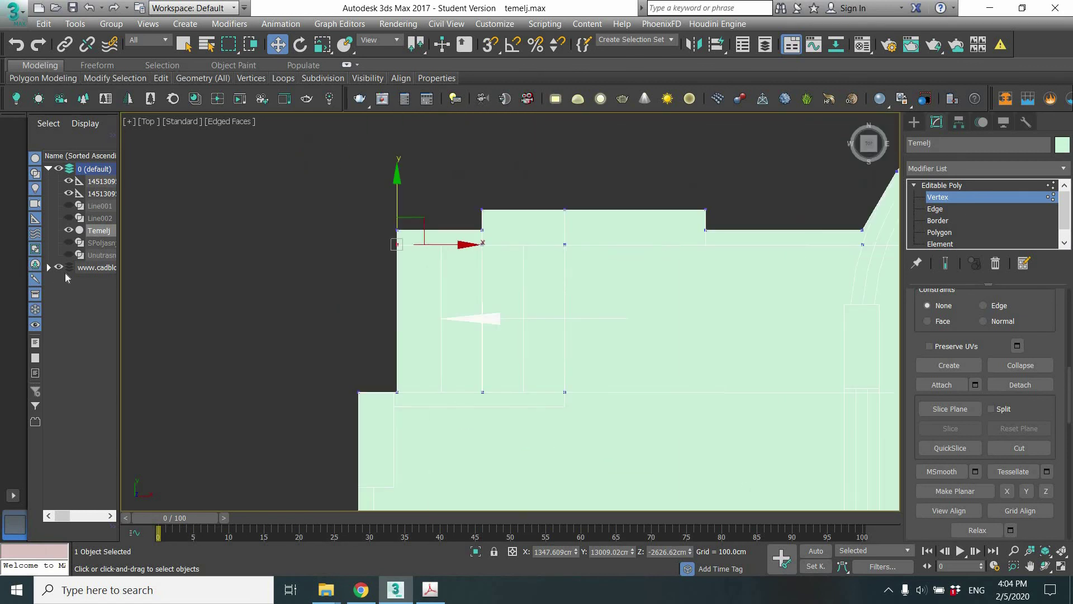
- Toggle the reference drawing layer, then switch to Edge level and select a step edge
left_click(59, 268)
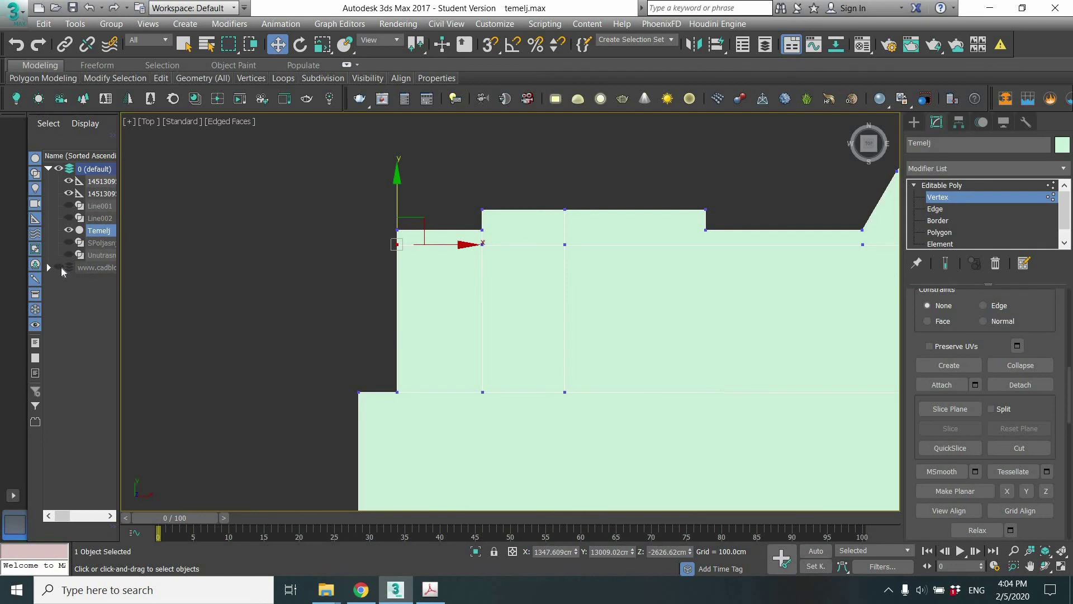
left_click(60, 268)
left_click(61, 267)
left_click(949, 210)
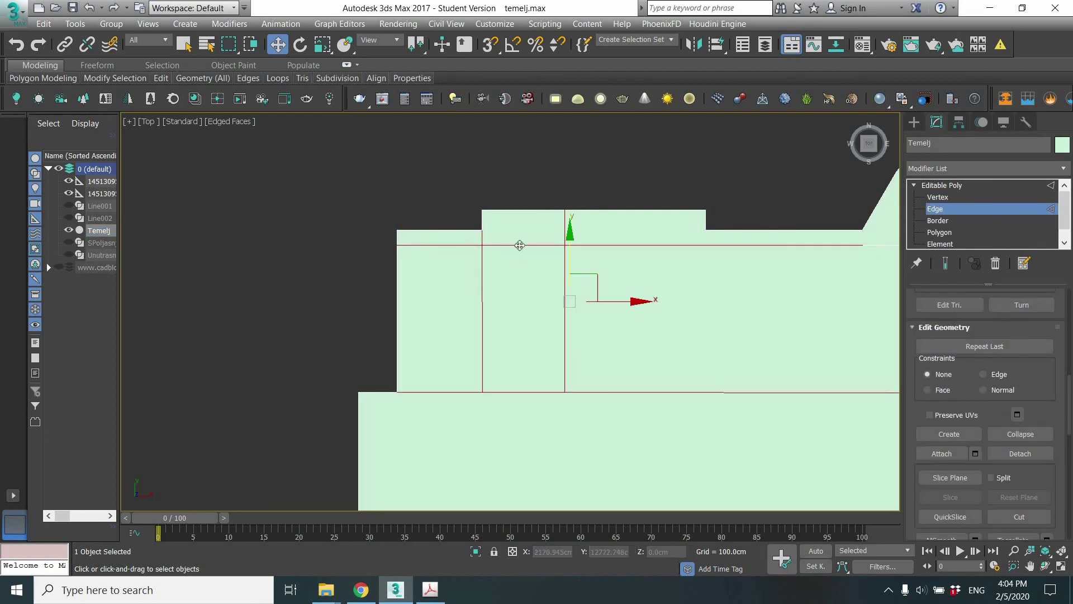
left_click(518, 244)
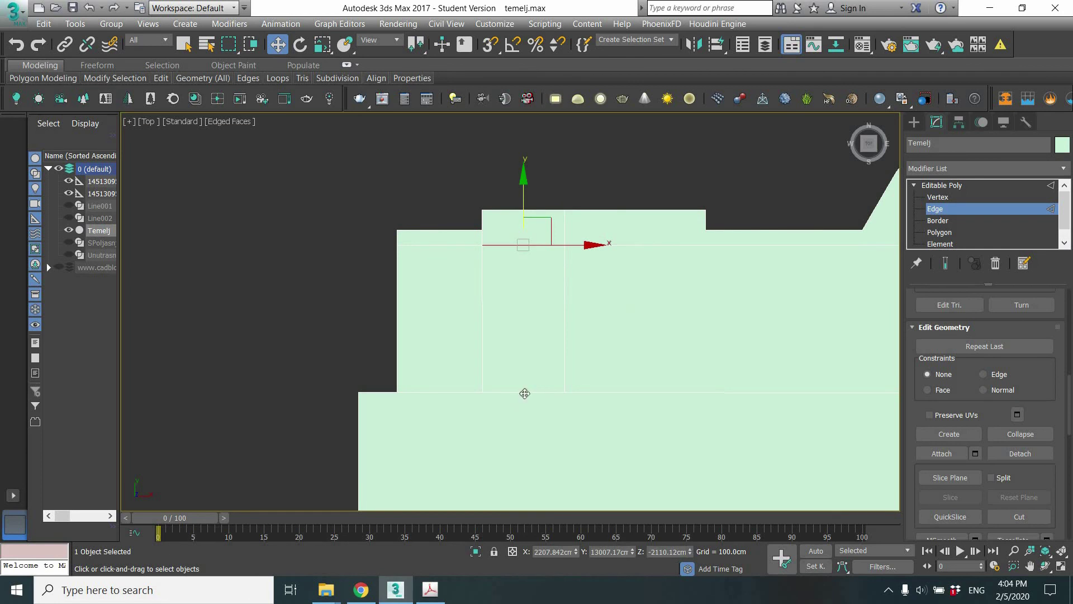
- Connect the step's two lower edges with a single new edge
left_click(524, 394)
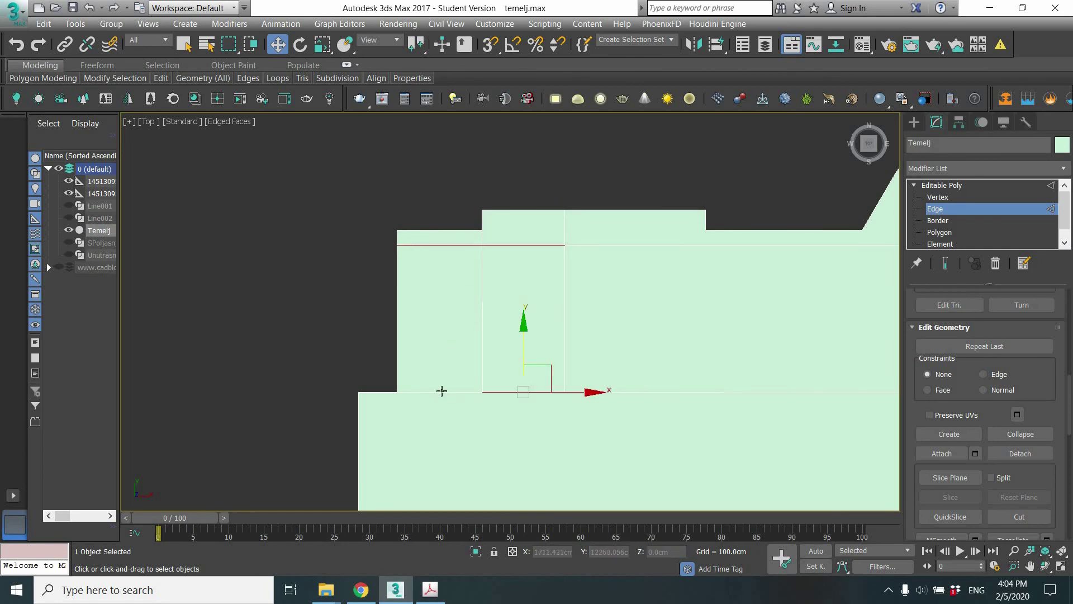
left_click(463, 392, "ctrl")
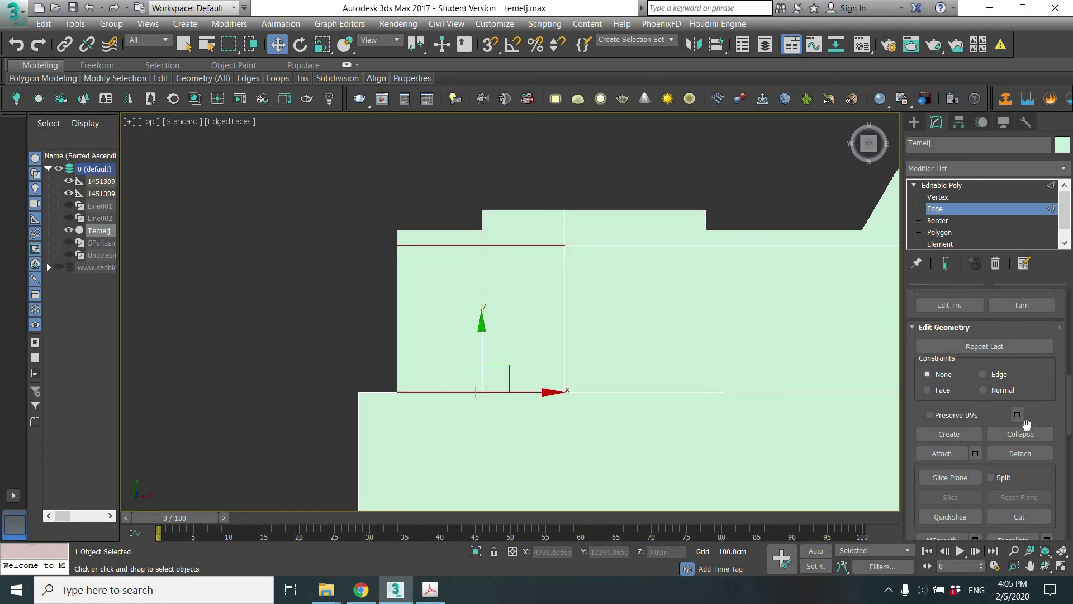
scroll(1034, 442, "down", 3)
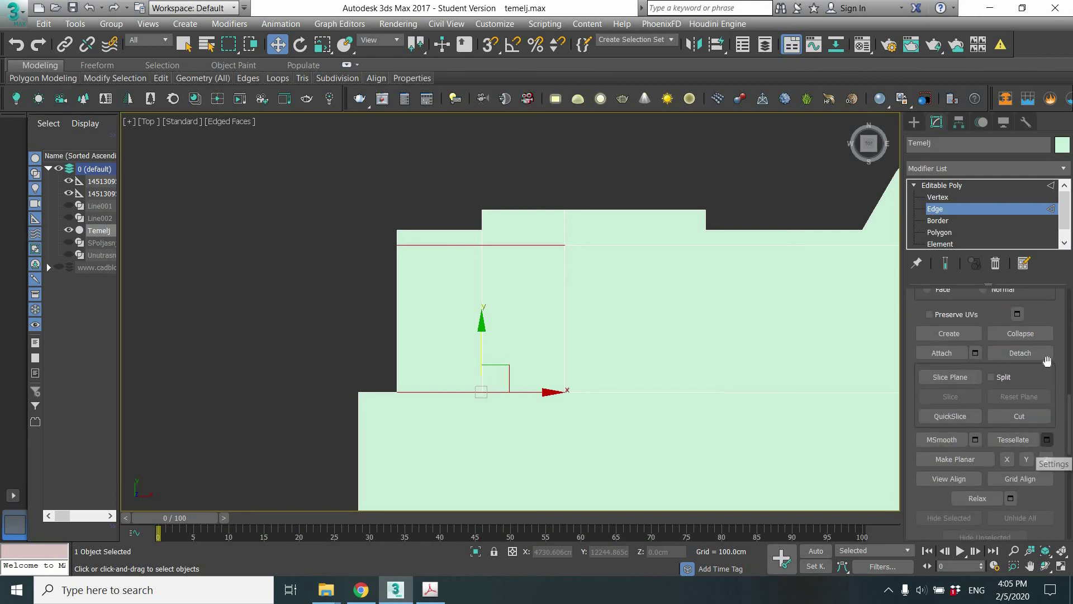
scroll(1051, 397, "up", 5)
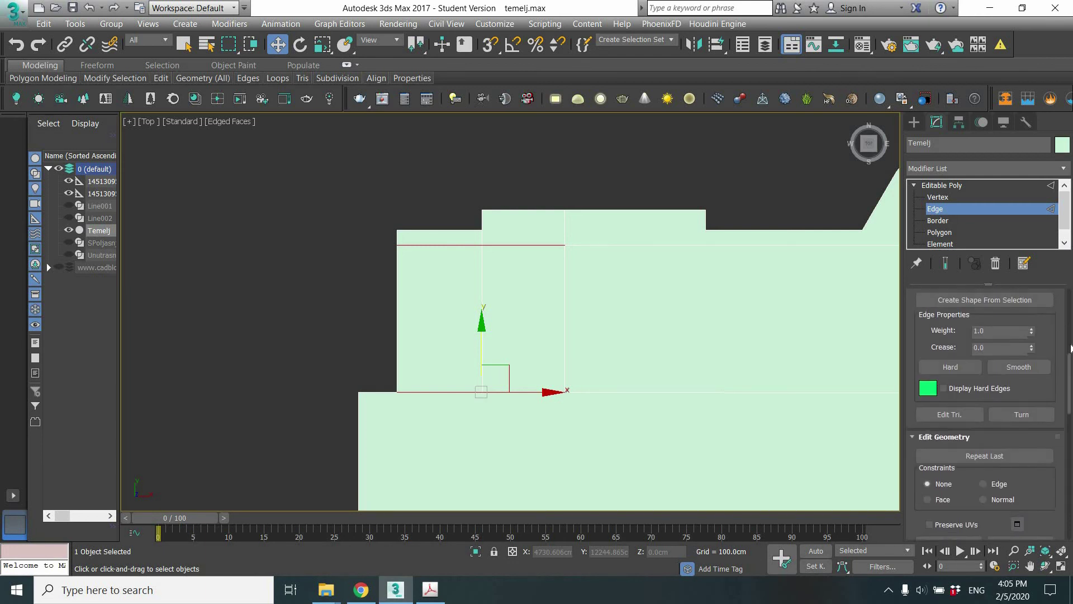
left_click(1047, 390)
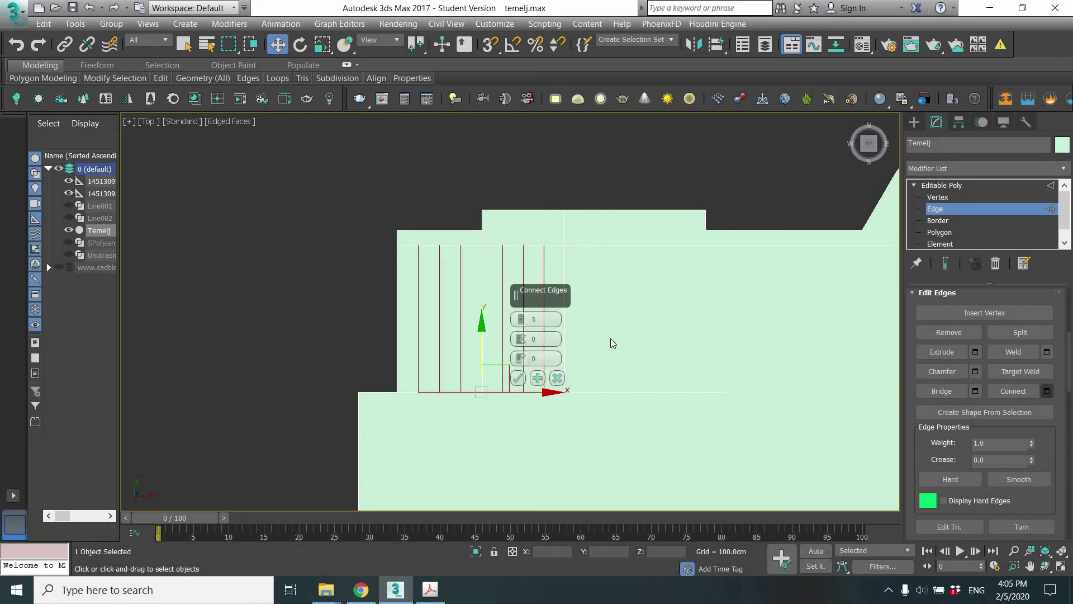
left_click_drag(522, 323, 523, 341)
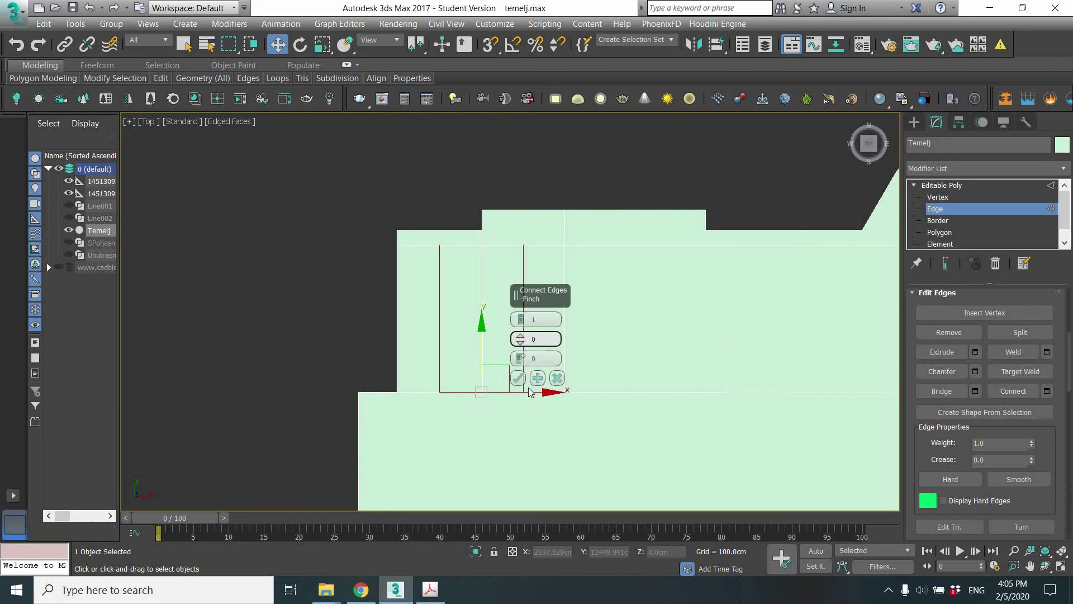
left_click(517, 378)
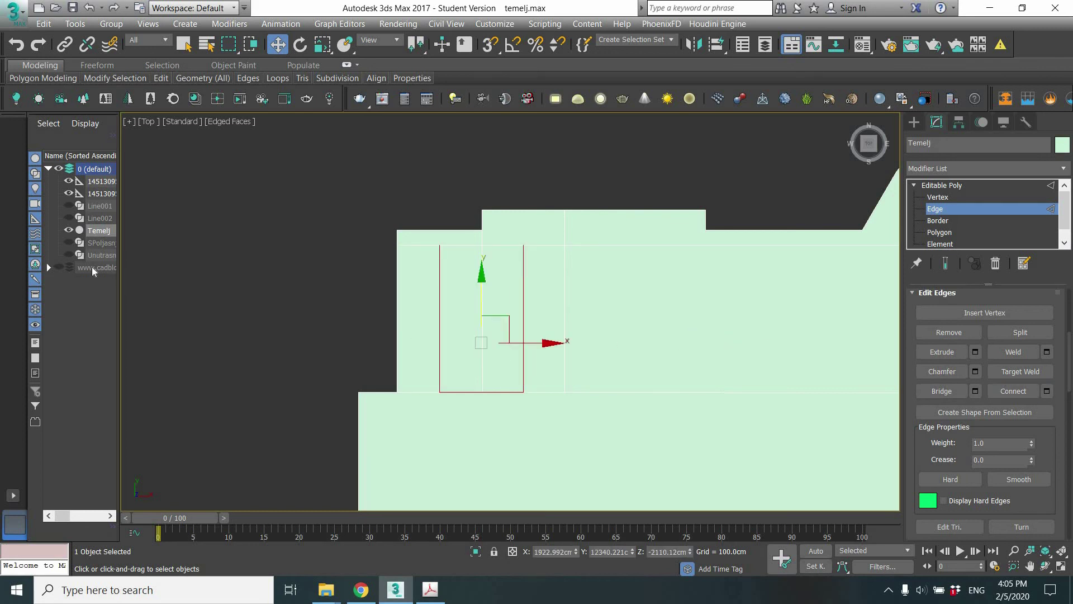
- Show the reference layer and move the vertical stair edge about 12 cm along X
left_click(59, 268)
scroll(397, 282, "up", 5)
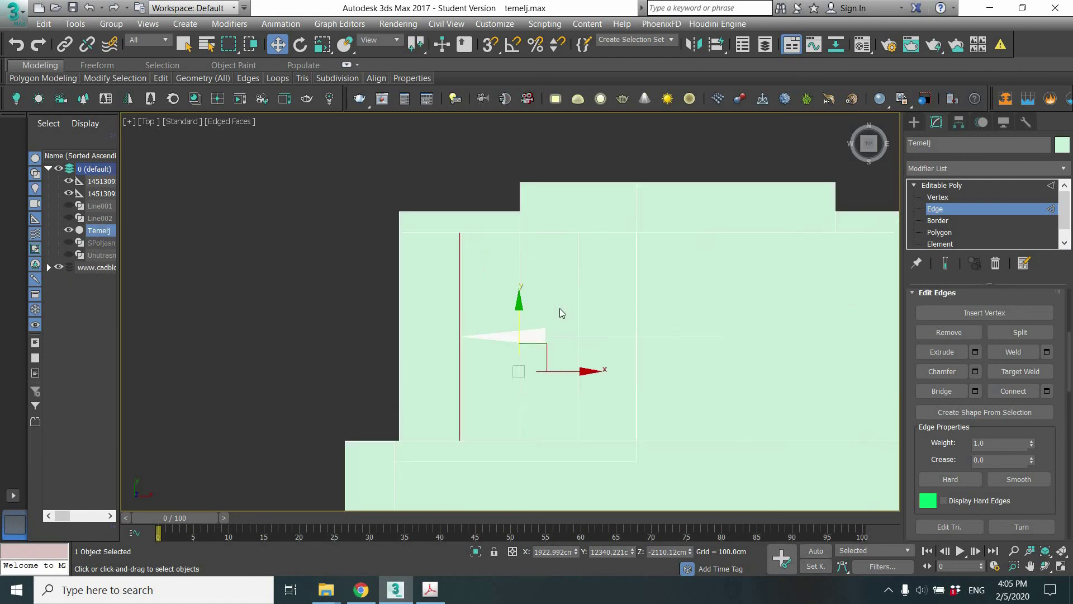
left_click(527, 319)
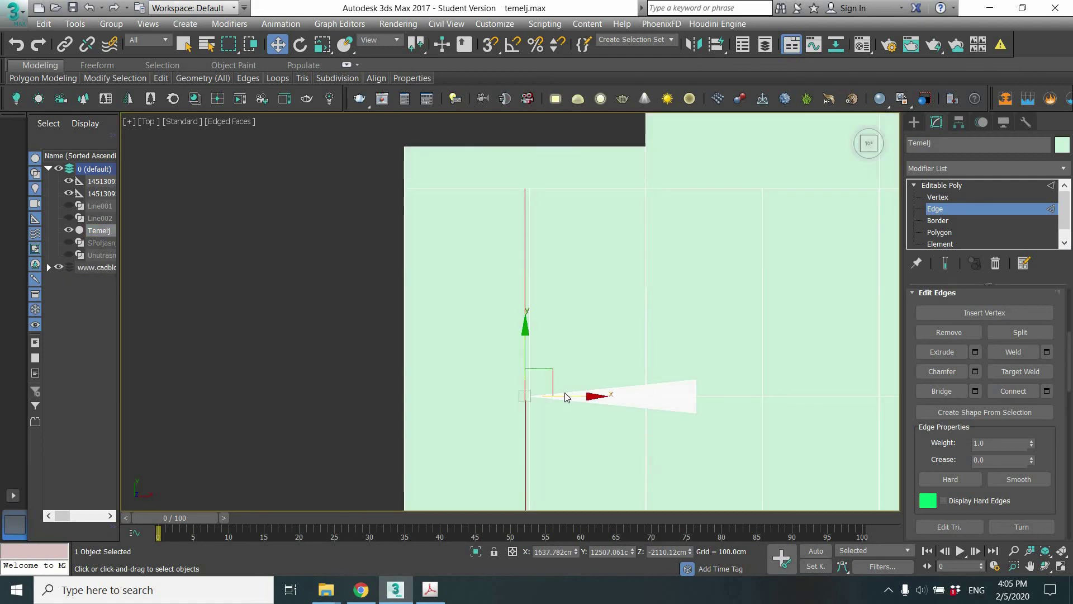
left_click_drag(566, 395, 572, 395)
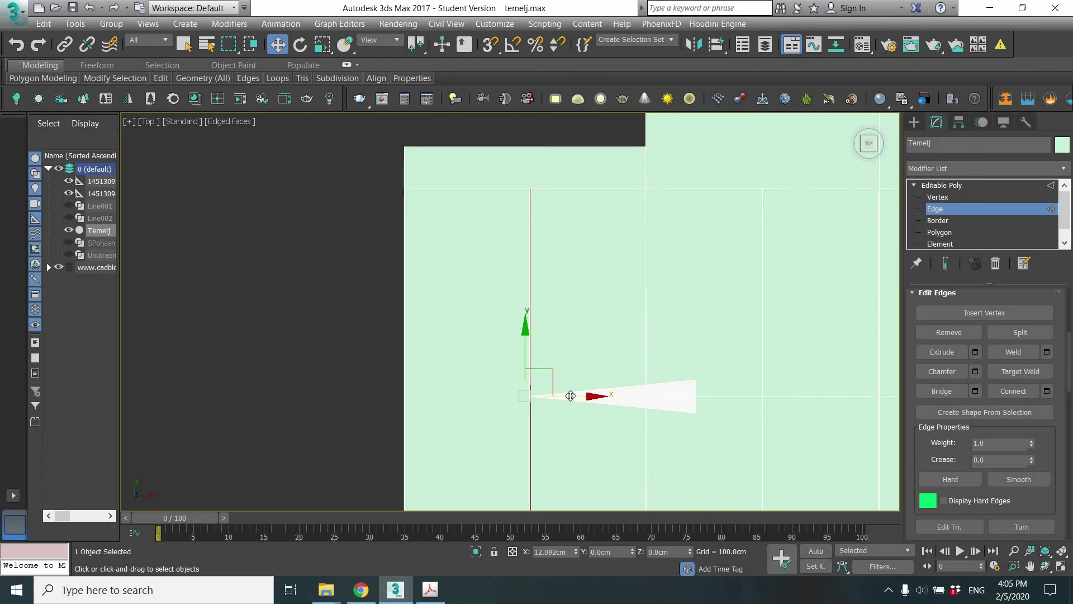
scroll(486, 292, "down", 5)
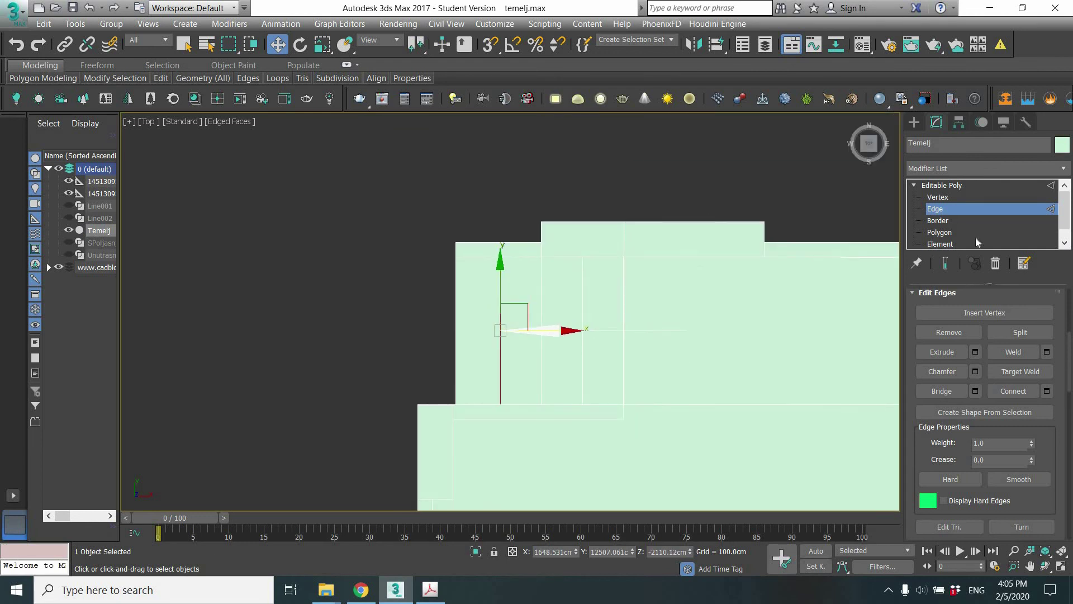
- Hide the CAD linework layer, deselect, and view the slab in Perspective
left_click(59, 268)
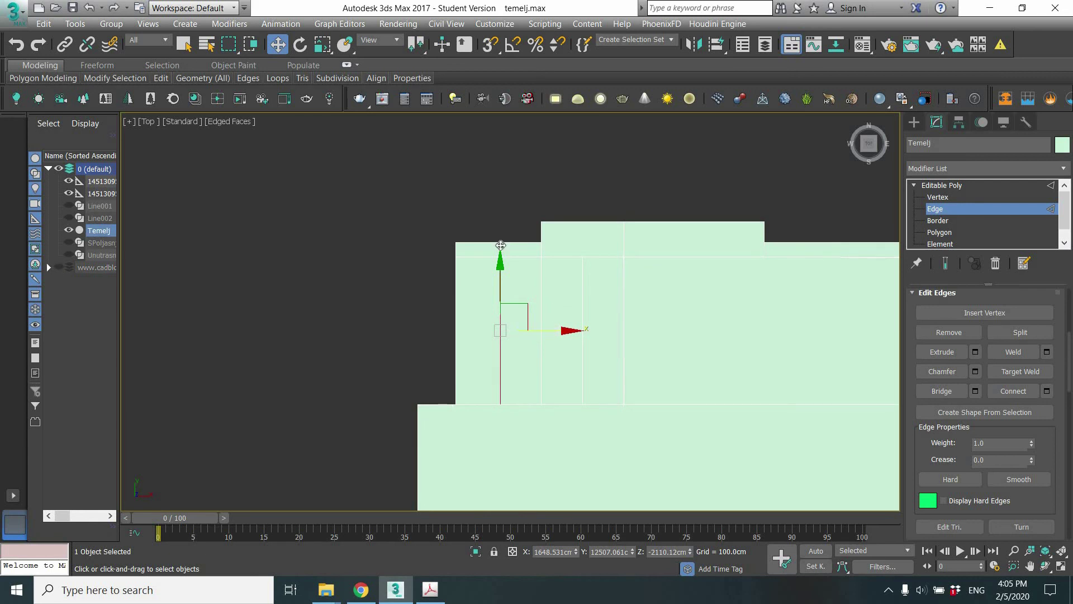
left_click(370, 261)
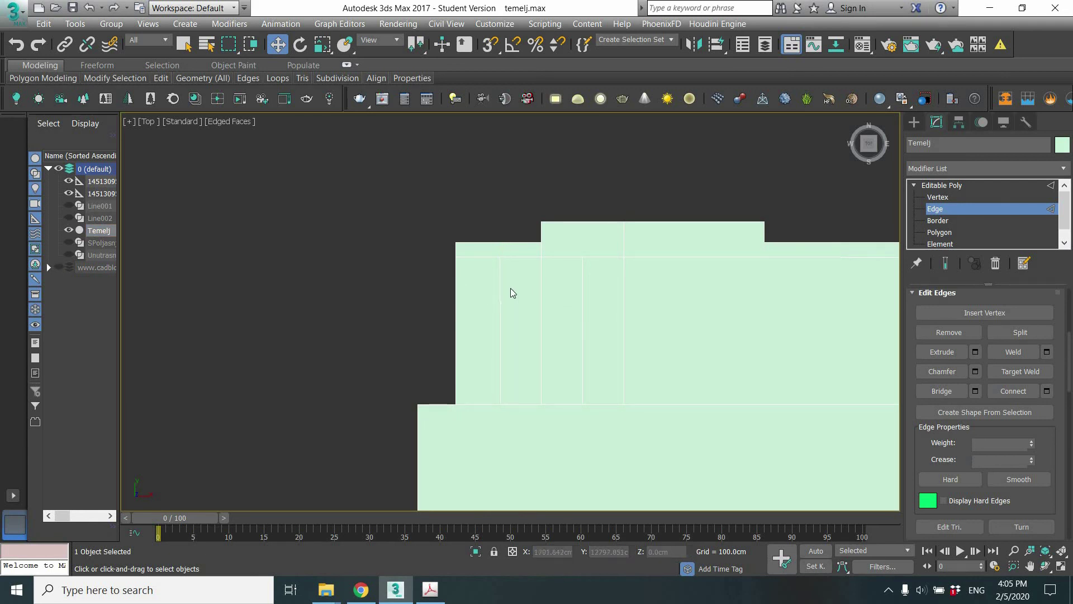
key("p")
mouse_move(532, 309)
middle_mouse_down()
mouse_move(647, 339)
mouse_move(649, 267)
mouse_move(552, 462)
mouse_move(589, 431)
mouse_move(732, 400)
mouse_move(522, 209)
mouse_move(539, 323)
mouse_move(511, 240)
mouse_move(547, 253)
middle_mouse_up()
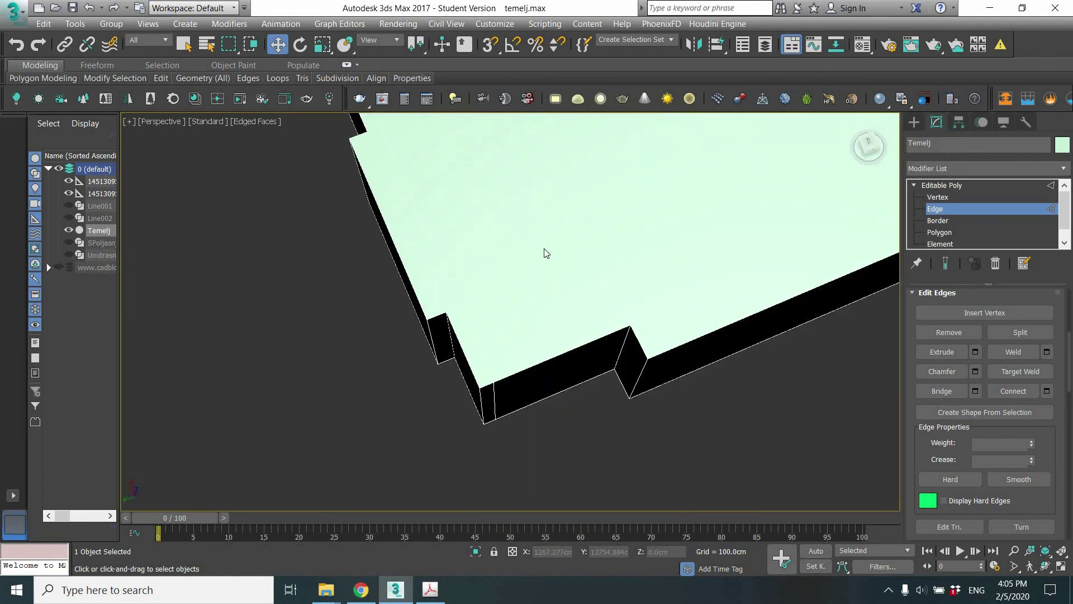
- At Polygon level, select four stair strips and extrude them down -156.281 cm
key("4")
left_click(548, 340)
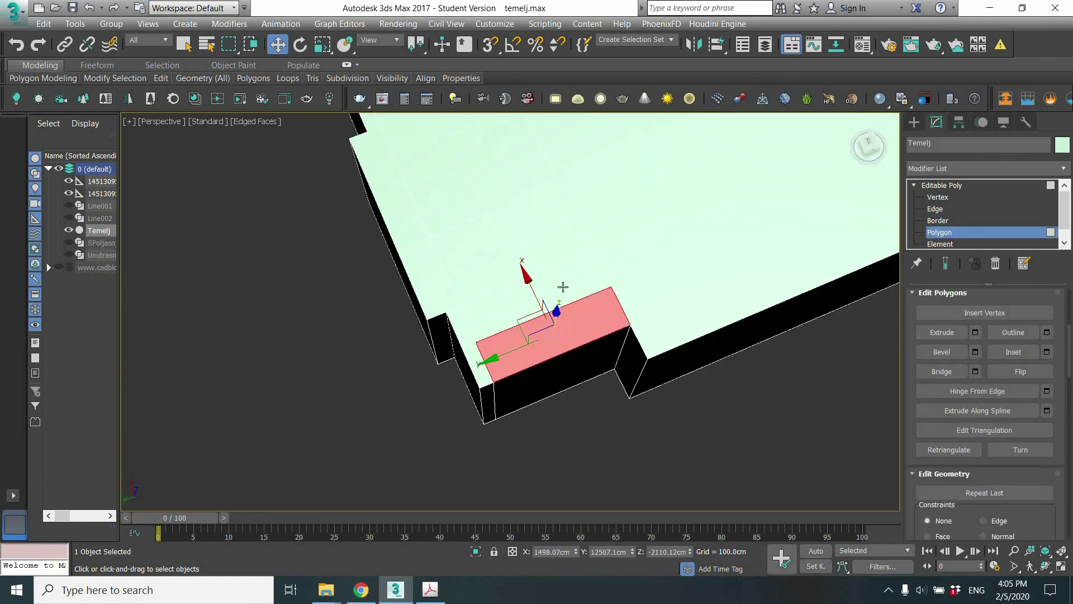
left_click(562, 285, "ctrl")
left_click(548, 250, "ctrl")
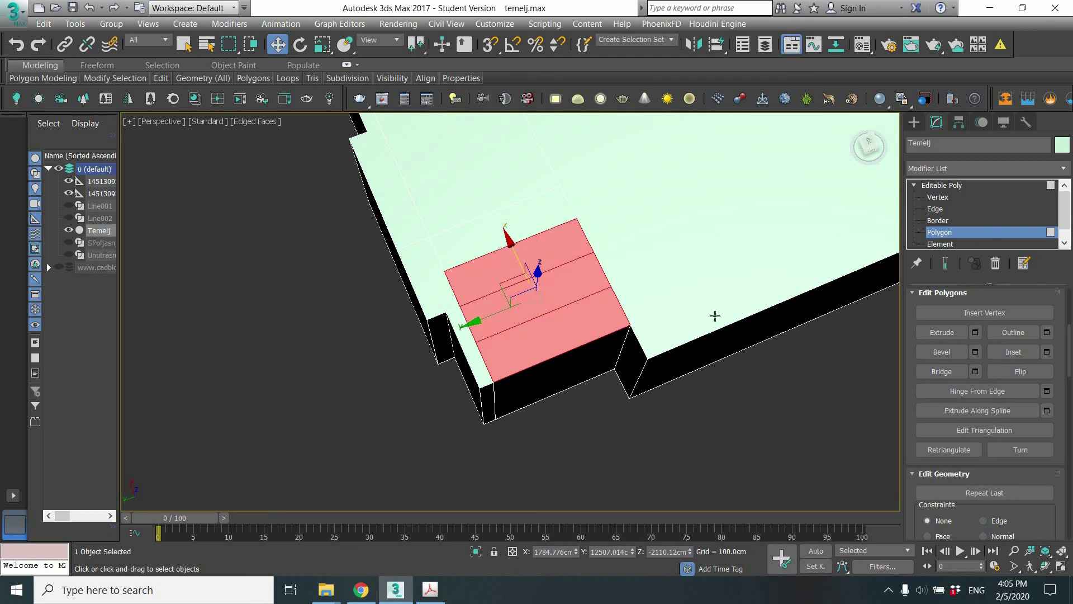
left_click(531, 226, "ctrl")
left_click(976, 332)
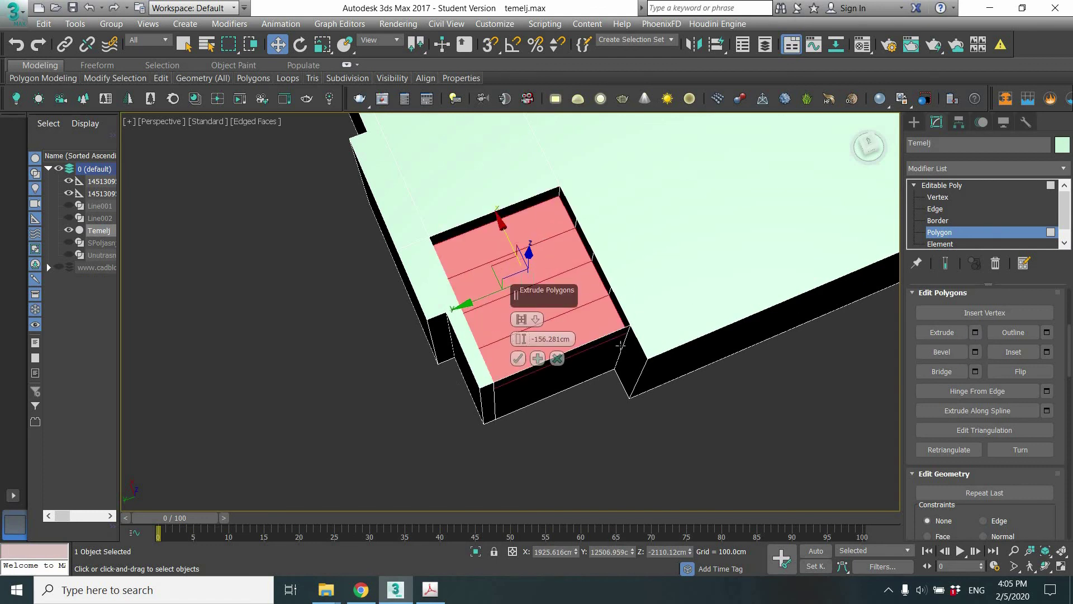
middle_click_drag(620, 345, 566, 162, "alt")
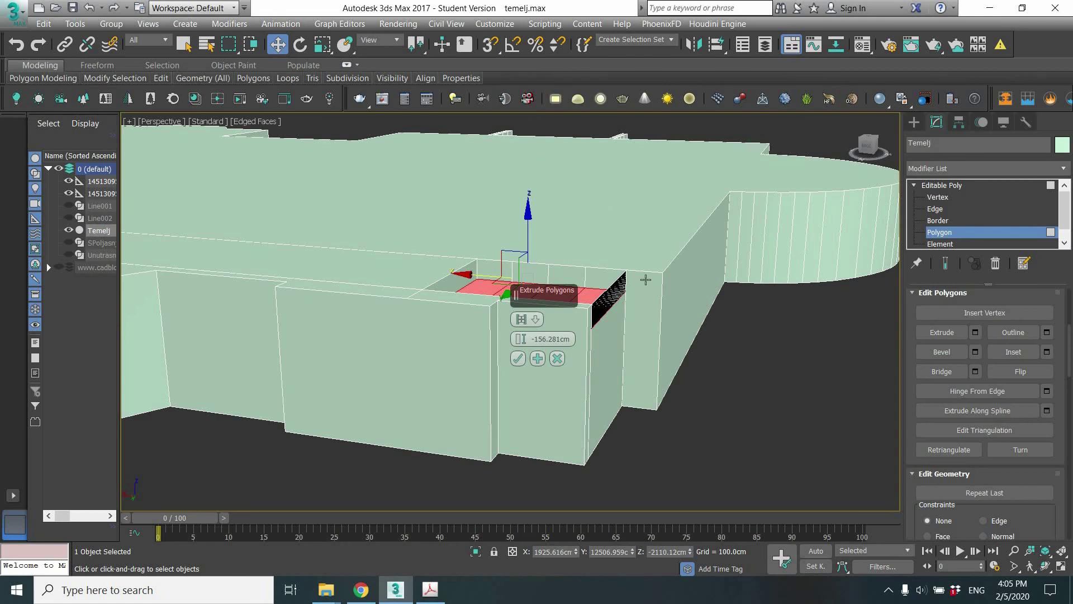
middle_click_drag(645, 279, 518, 361, "alt")
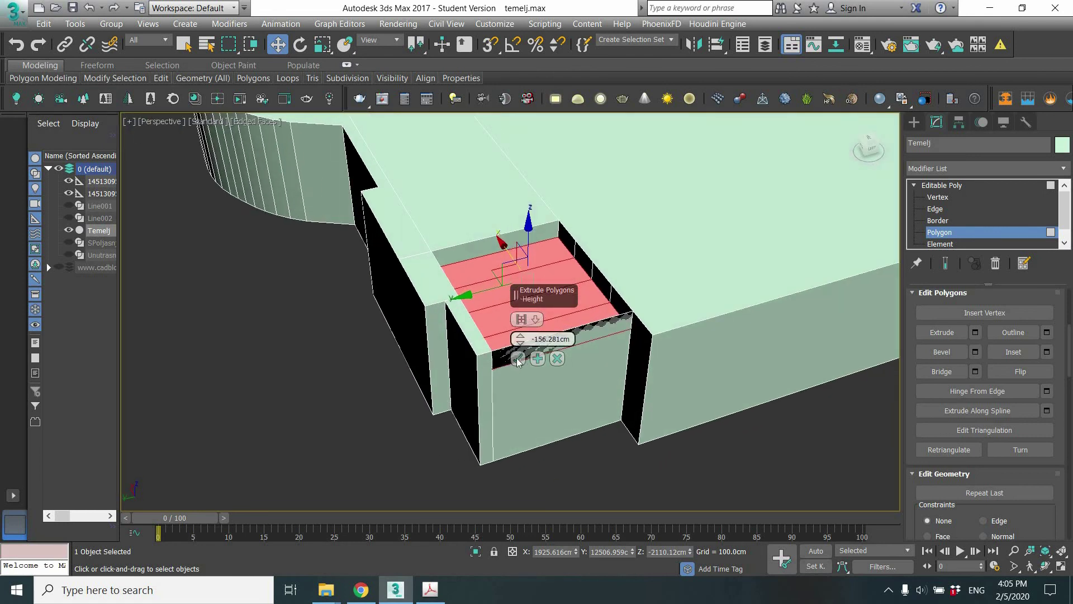
left_click(518, 358)
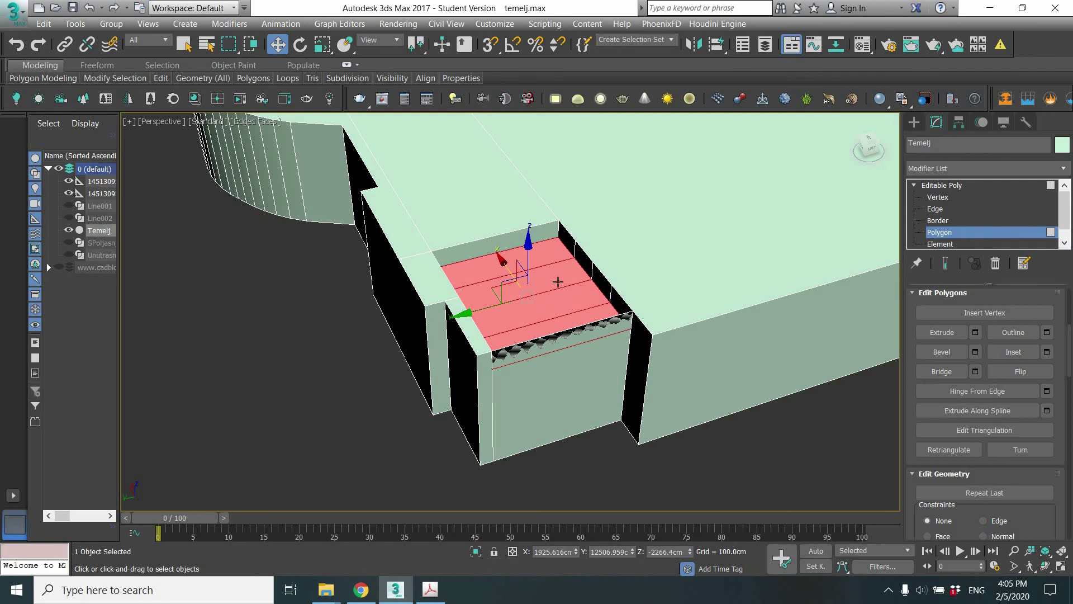
- Shift the polygons along X, then extrude a wider step area down again
left_click_drag(563, 299, 878, 313)
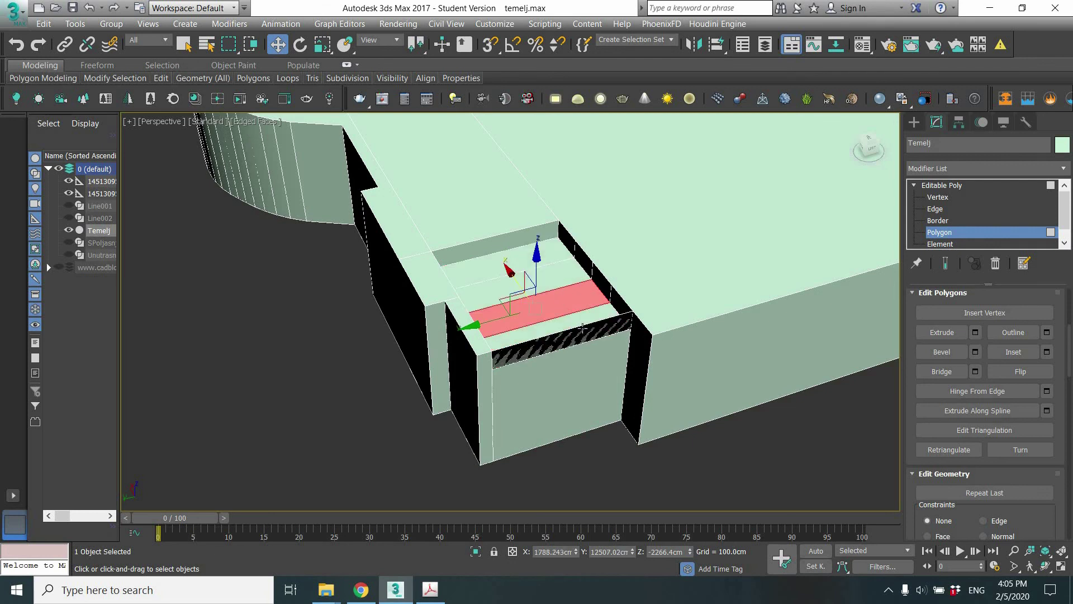
left_click(976, 333)
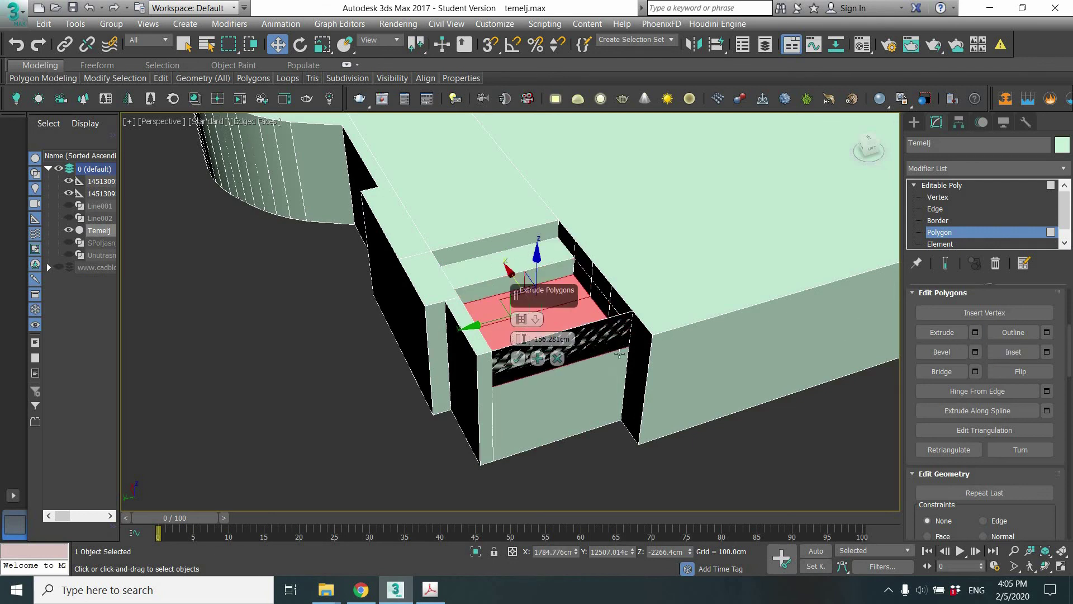
middle_click_drag(619, 354, 584, 328, "alt")
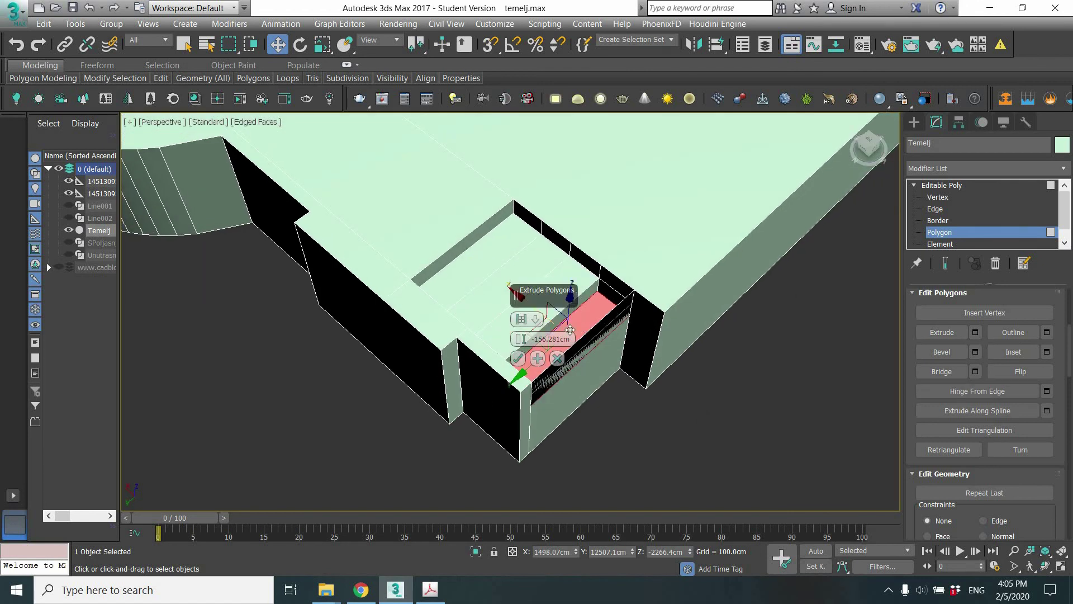
left_click(557, 359)
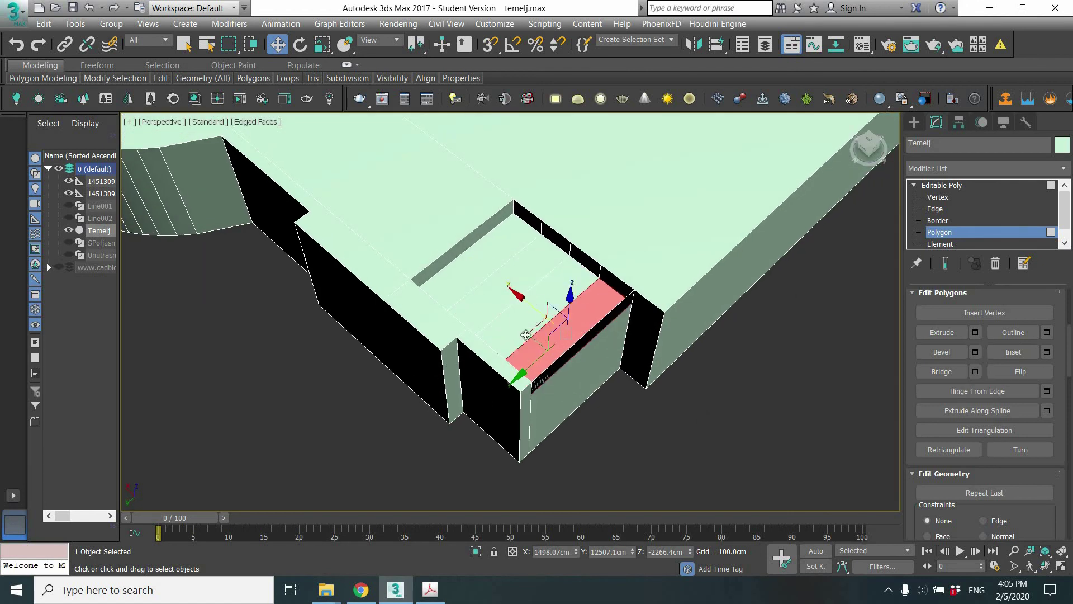
left_click(497, 305, "ctrl")
left_click(492, 336, "ctrl")
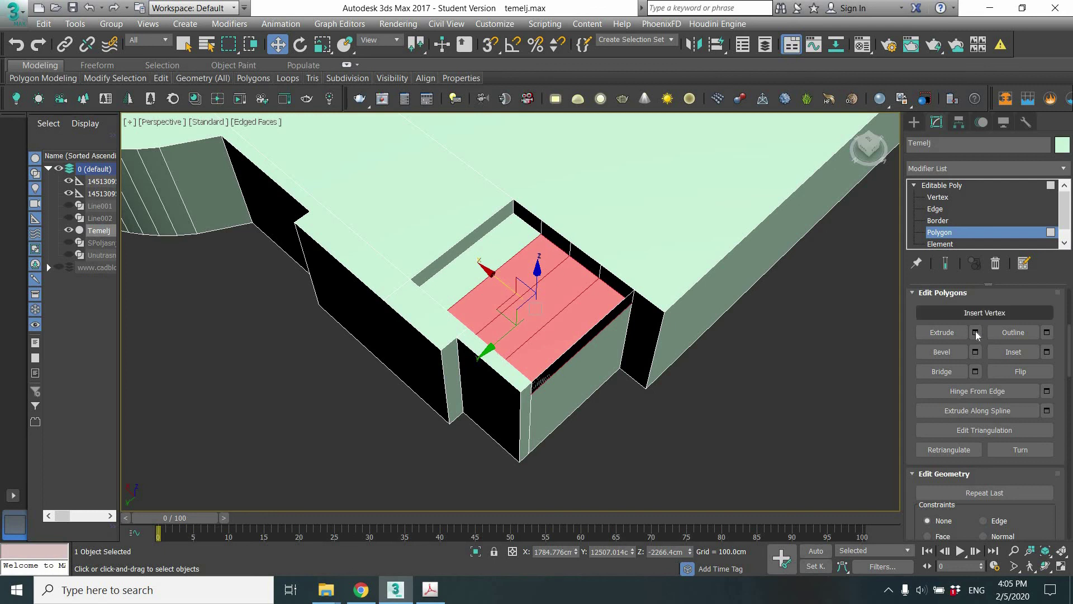
key("shift+e")
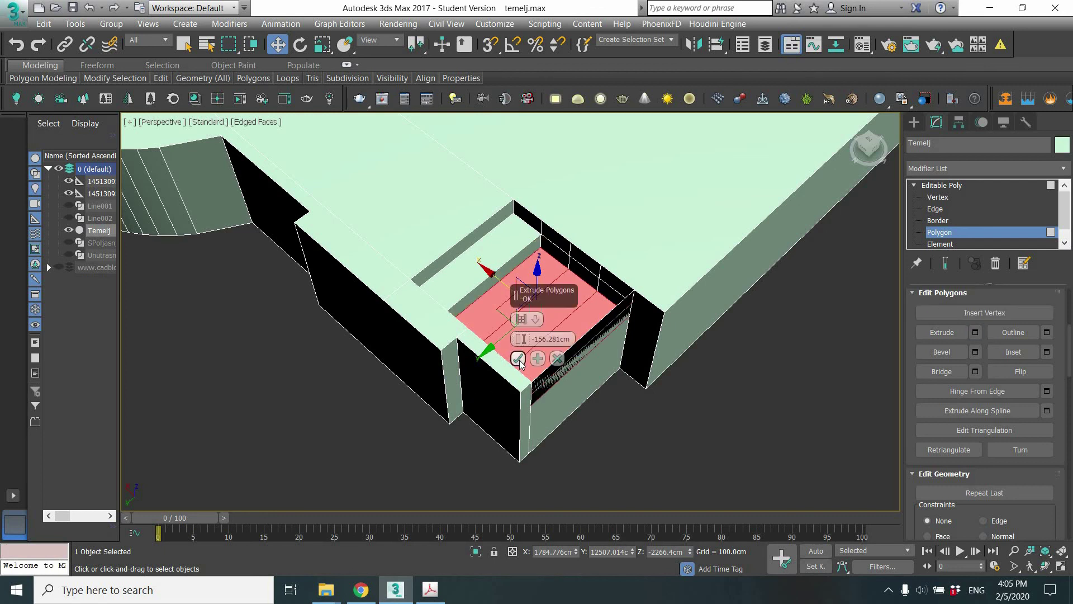
left_click(519, 358)
- Extrude a smaller area for the next step down, then view the stairs from the front
left_click(576, 326)
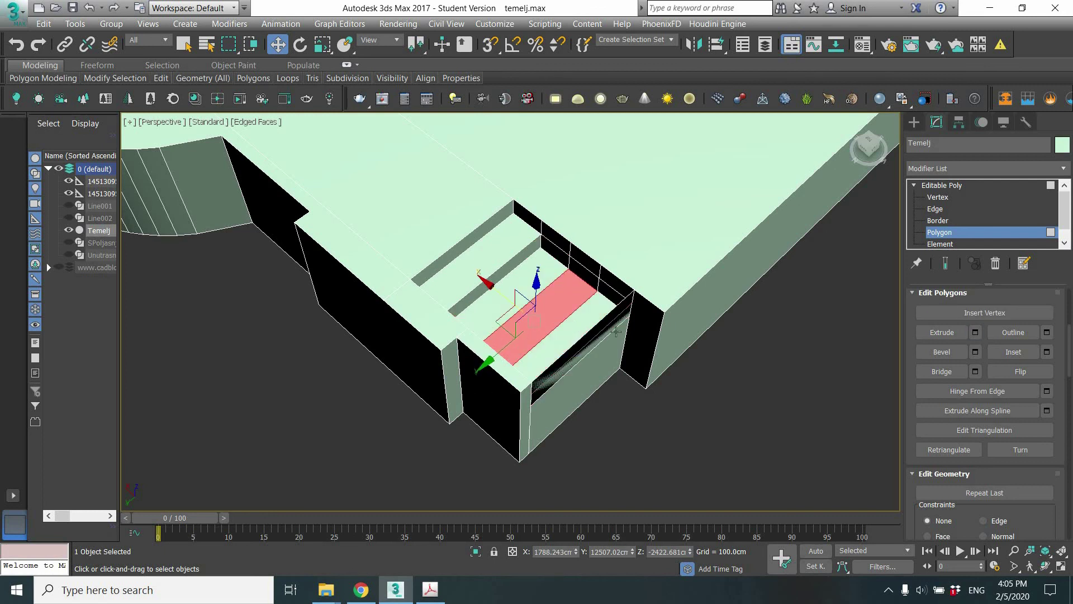
left_click(976, 332)
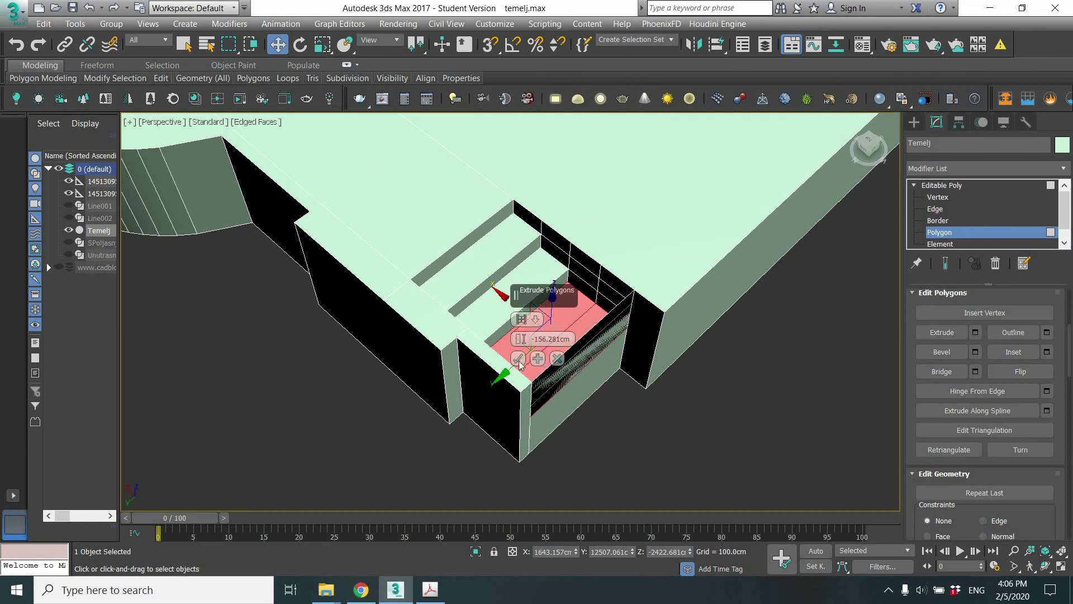
left_click(518, 359)
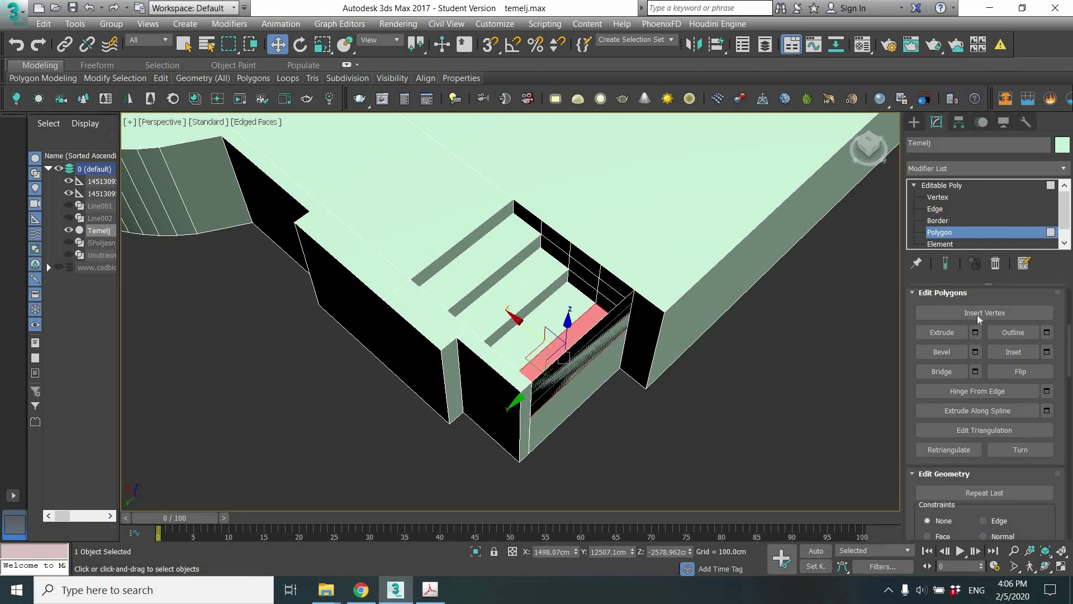
left_click(976, 332)
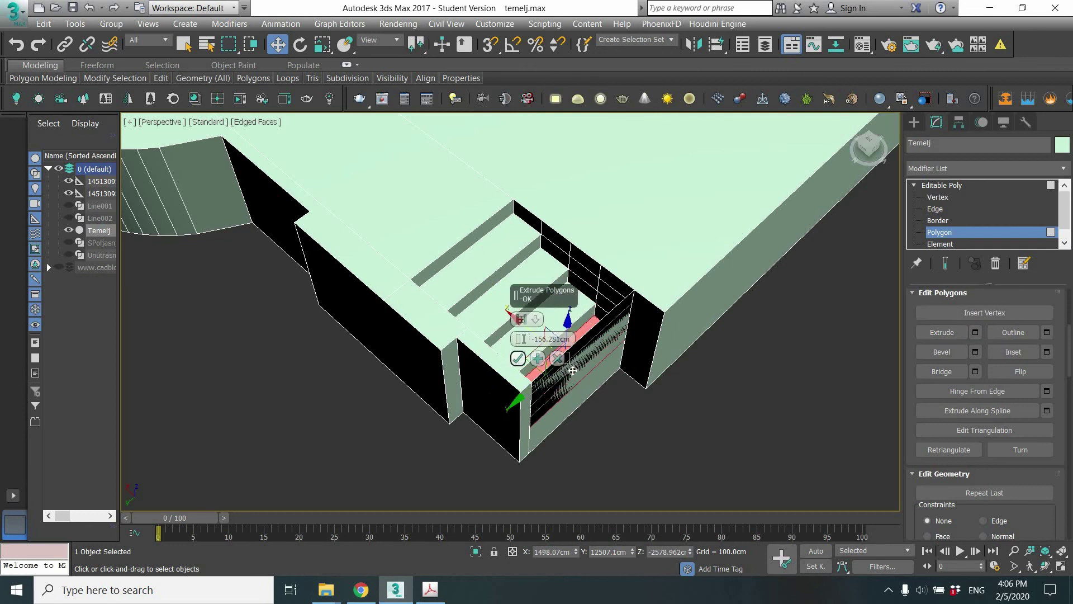
left_click(558, 358)
mouse_move(582, 335)
middle_mouse_down("alt")
mouse_move(578, 314)
mouse_move(619, 344)
middle_mouse_up("alt")
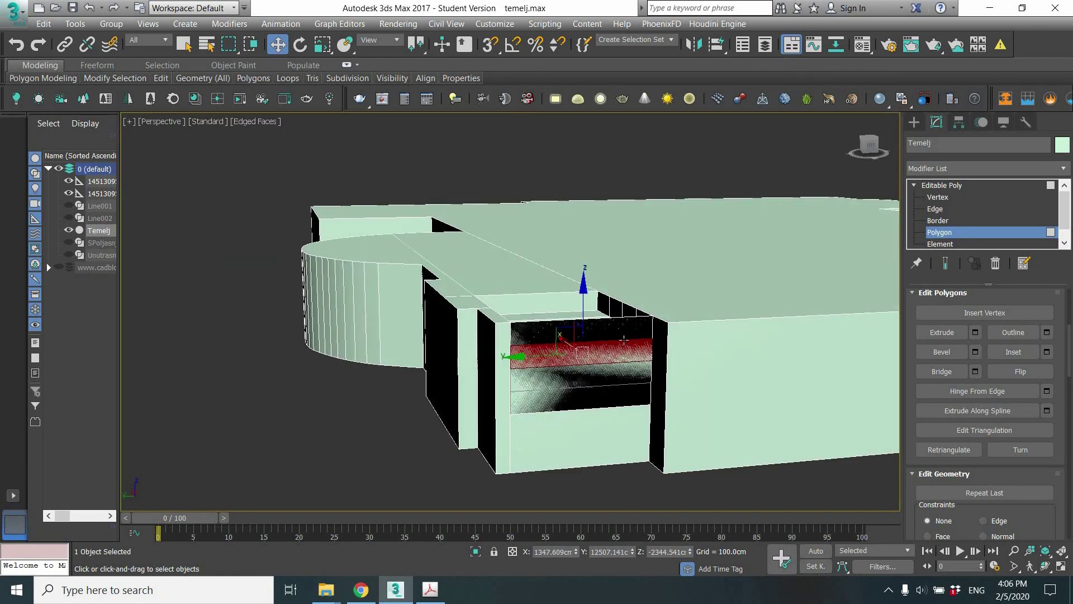
- Raise the last polygons flush with the top, then delete the front face covering the stairs
left_click_drag(623, 340, 622, 348)
left_click(622, 349)
key("Delete")
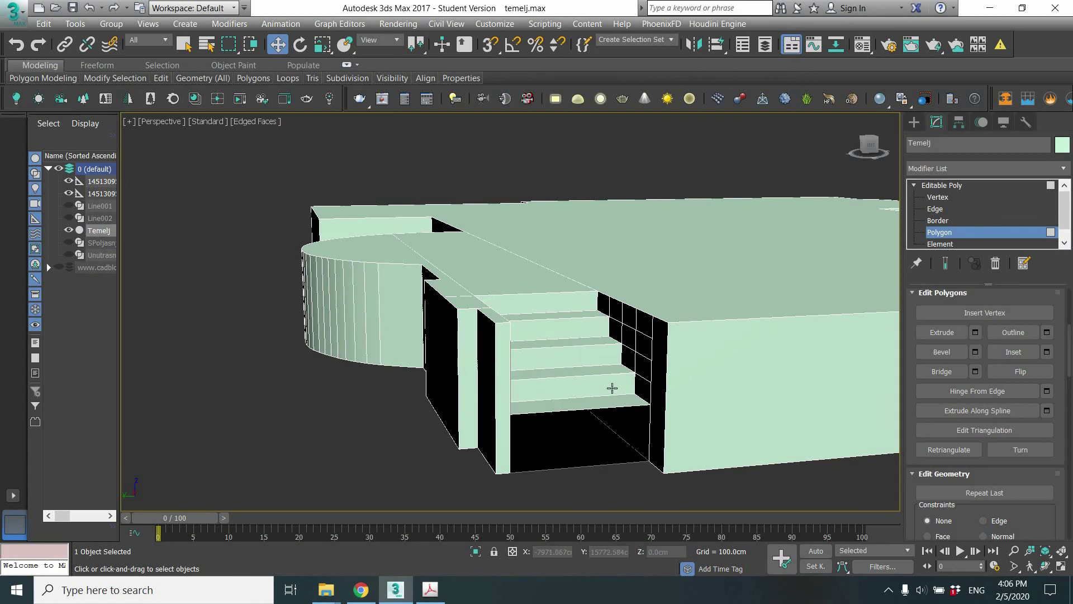
- Orbit to a low frontal view of the stairs and switch to Border level
scroll(609, 384, "up", 2)
mouse_move(597, 364)
middle_mouse_down("alt")
mouse_move(687, 371)
mouse_move(618, 368)
mouse_move(668, 364)
mouse_move(678, 379)
mouse_move(616, 340)
mouse_move(644, 365)
middle_mouse_up("alt")
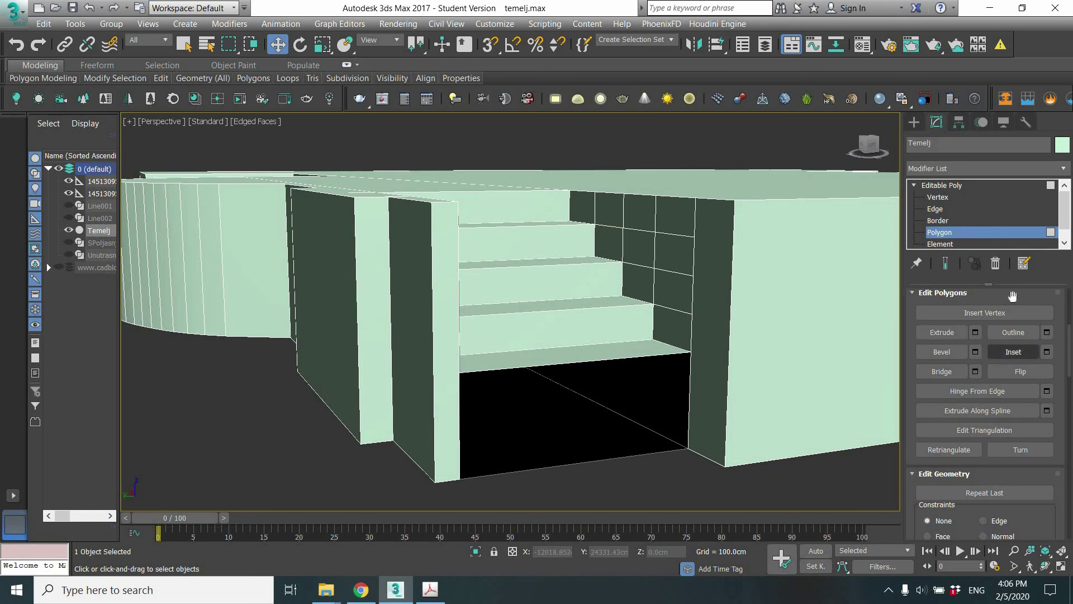
key("3")
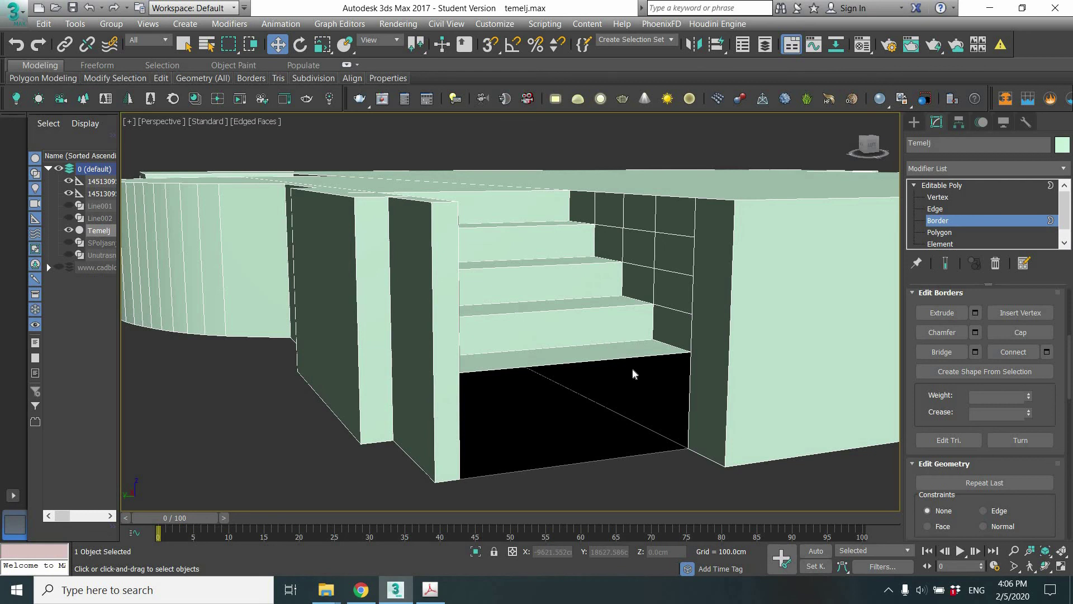
- Cap the open border beneath the stairs with a new face
middle_click_drag(648, 368, 206, 410)
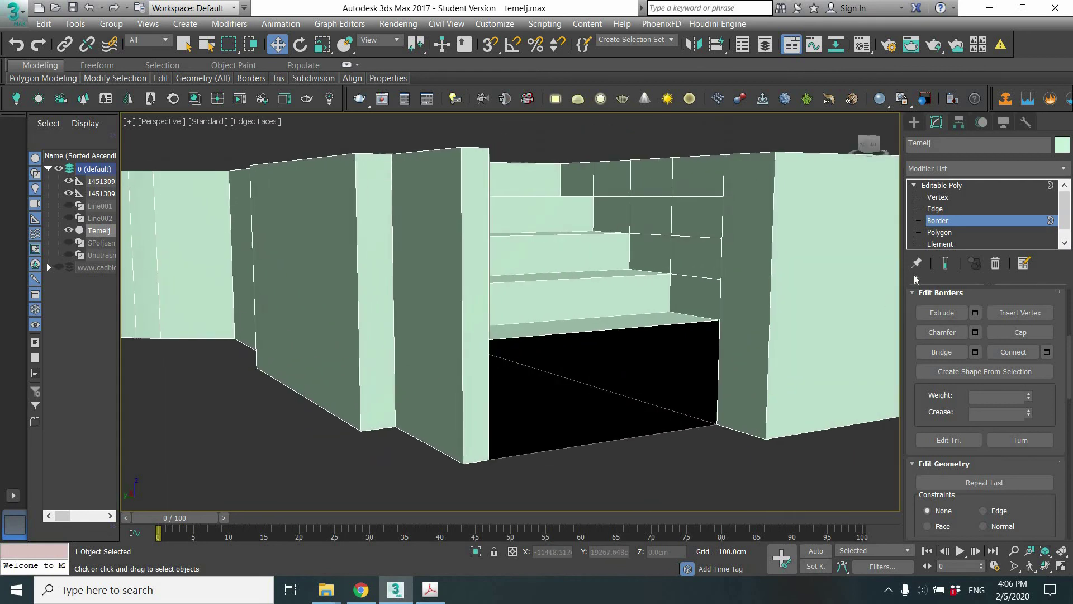
left_click(725, 329)
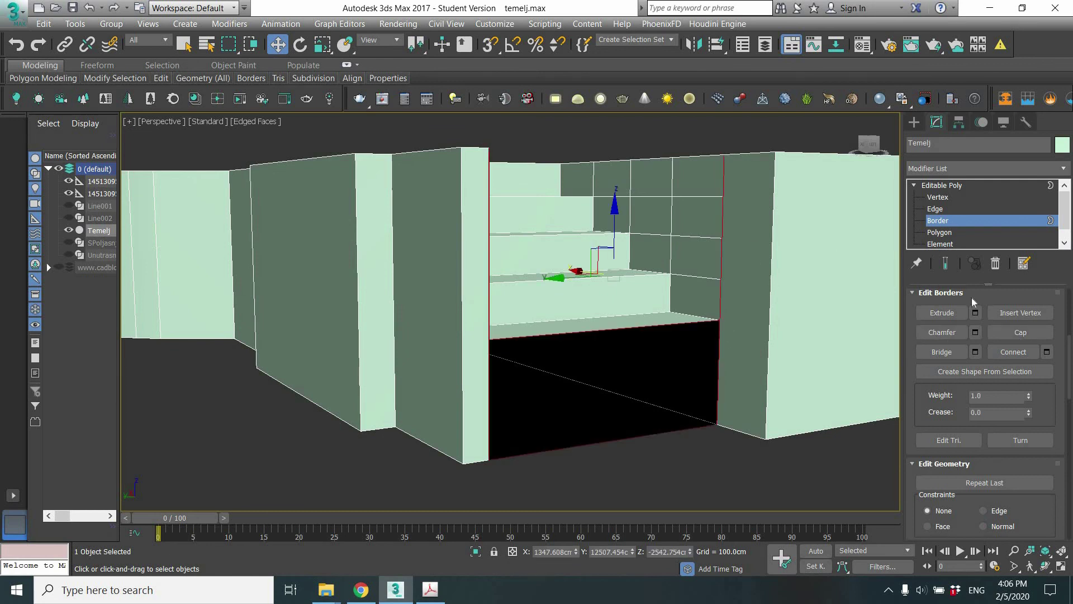
left_click(1037, 334)
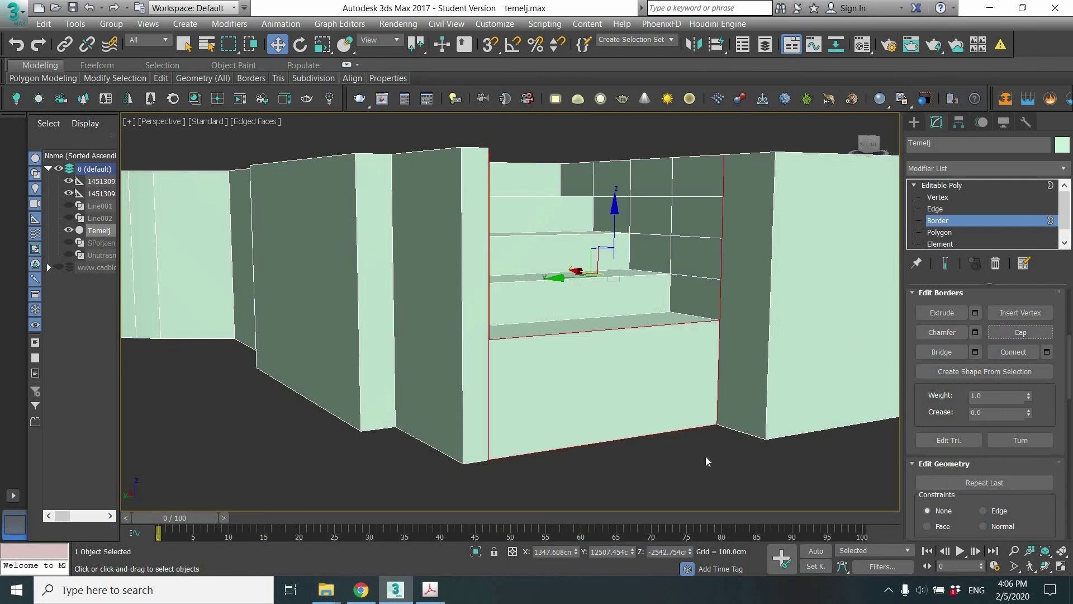
left_click(707, 440)
- Zoom out and orbit around Temelj to inspect the sealed foundation
scroll(693, 446, "down", 5)
mouse_move(676, 456)
middle_mouse_down("alt")
mouse_move(613, 384)
mouse_move(695, 354)
mouse_move(560, 352)
mouse_move(777, 354)
mouse_move(771, 336)
mouse_move(601, 352)
mouse_move(619, 355)
mouse_move(618, 318)
mouse_move(616, 347)
mouse_move(659, 304)
middle_mouse_up("alt")
scroll(619, 340, "up", 2)
scroll(661, 338, "down", 2)
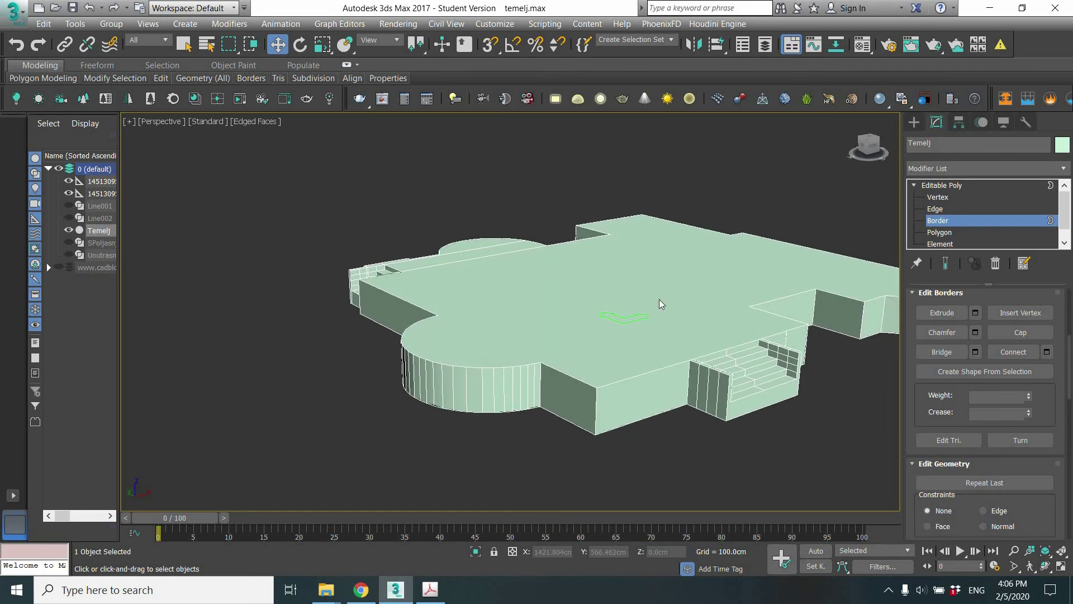